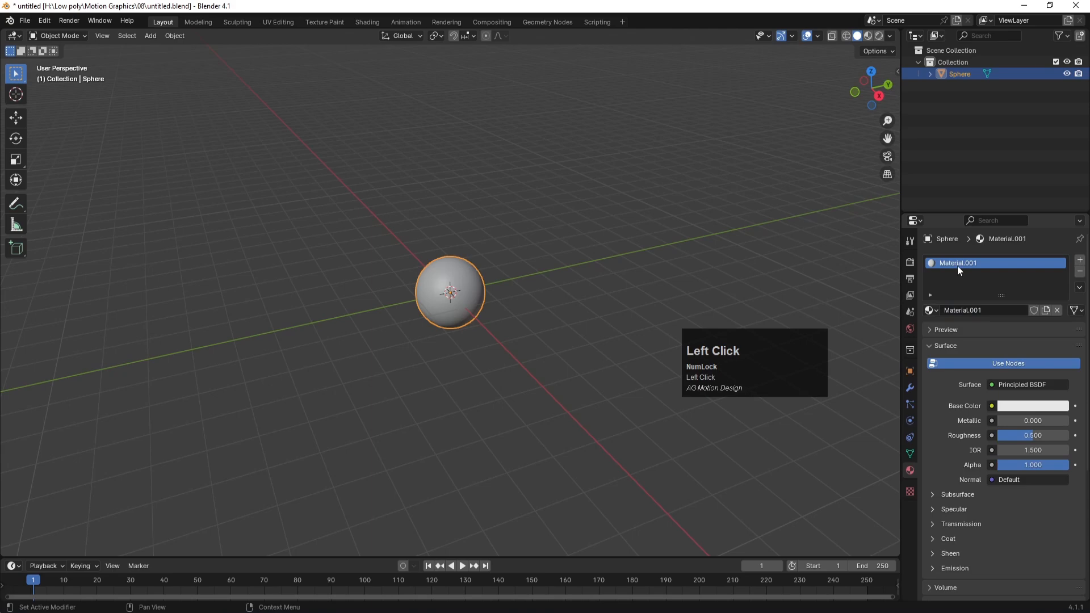
Name the sphere's material white, check it in Material Preview and return the viewport to solid shading
type("white")
key("Return")
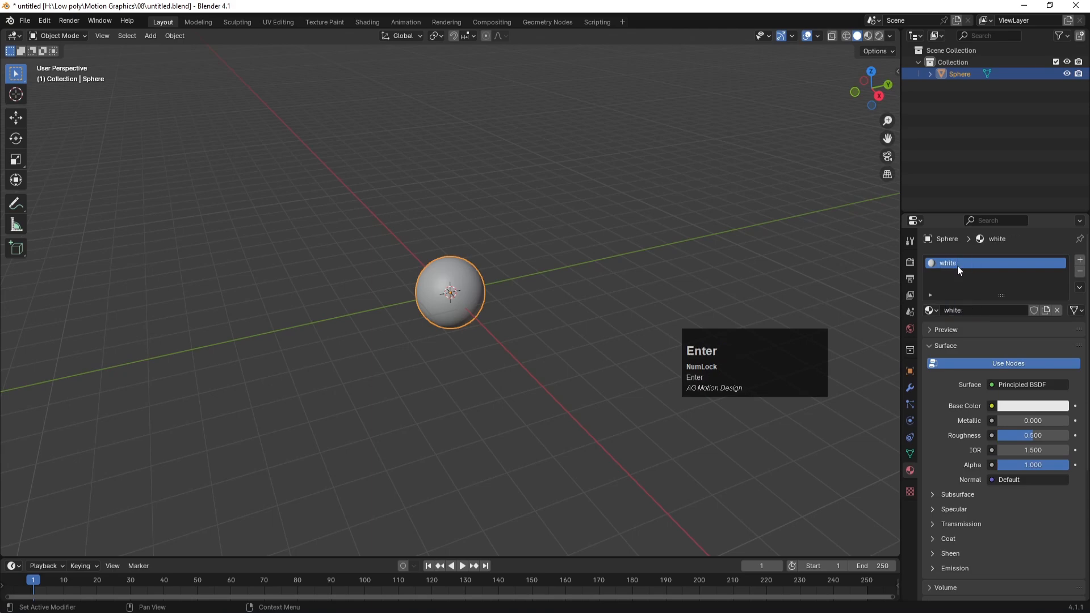
key("z")
left_click(505, 377)
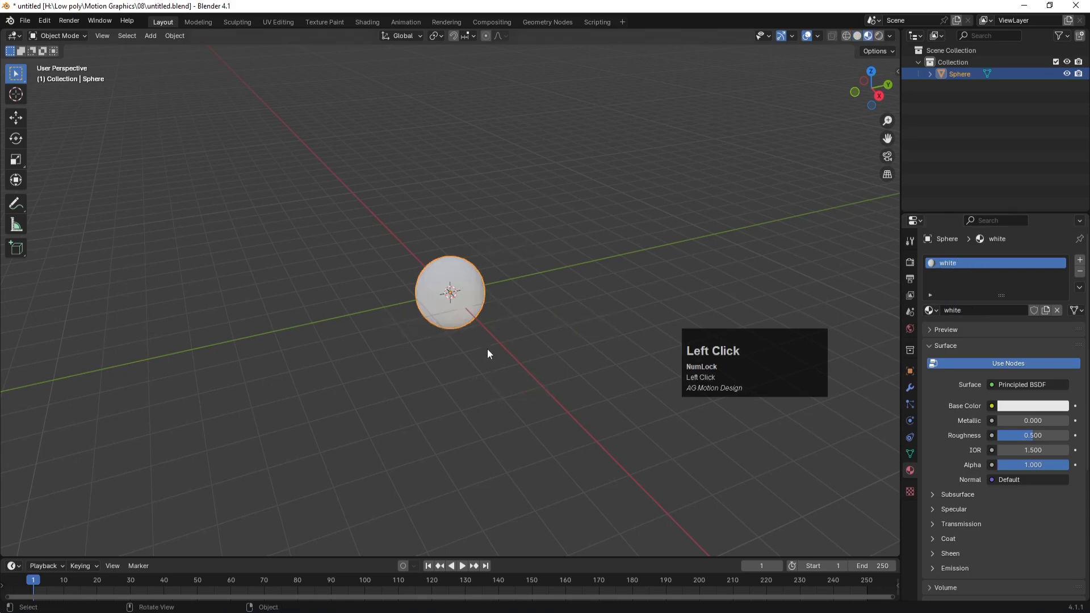
key("z")
left_click(567, 339)
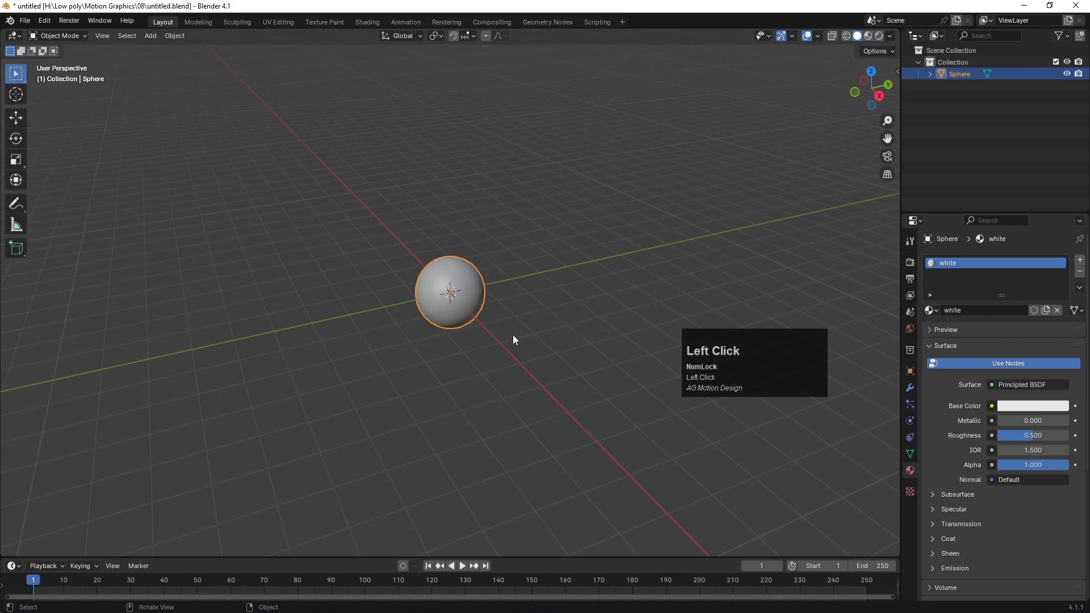
Select the negative-Y half of the sphere's mesh through X-ray and assign it a second material named orange
key("Tab")
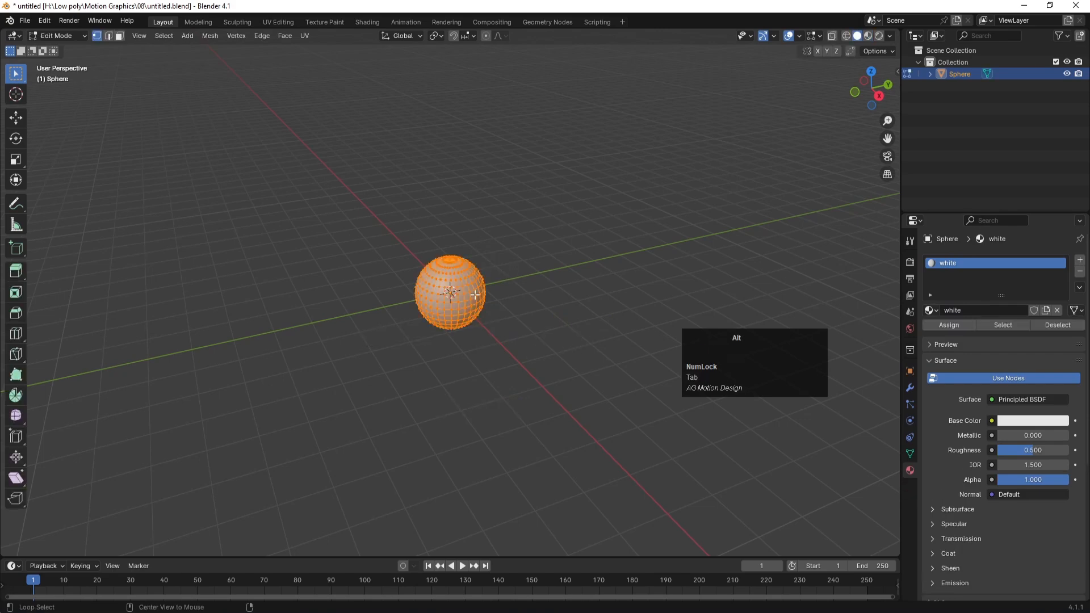
key("alt+z")
key("KP_7")
scroll(555, 375, "up", 5)
left_click_drag(607, 418, 319, 293)
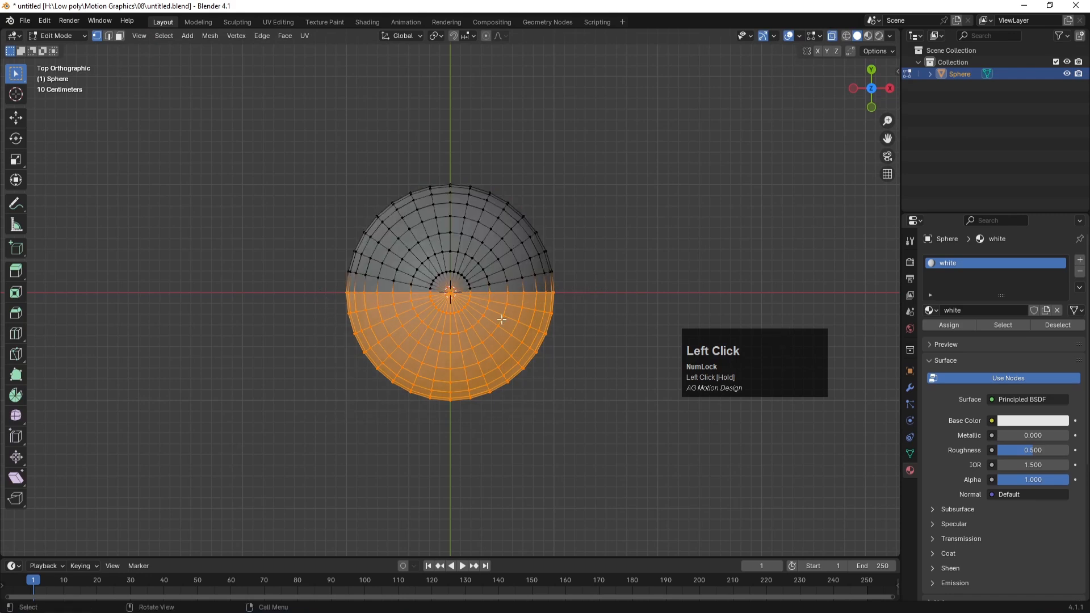
left_click(1079, 260)
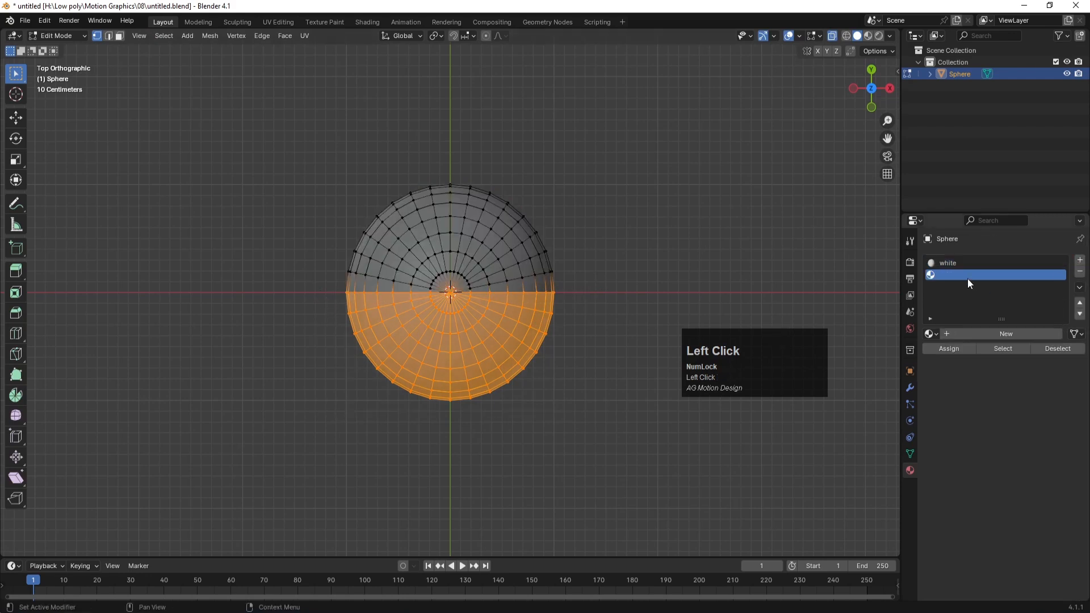
left_click(961, 333)
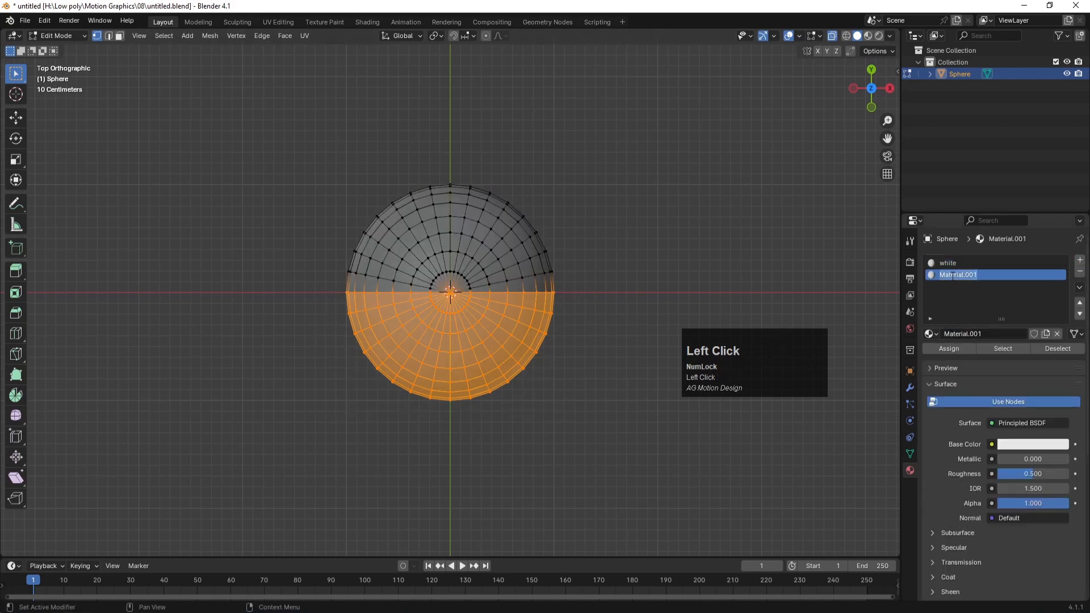
type("orange")
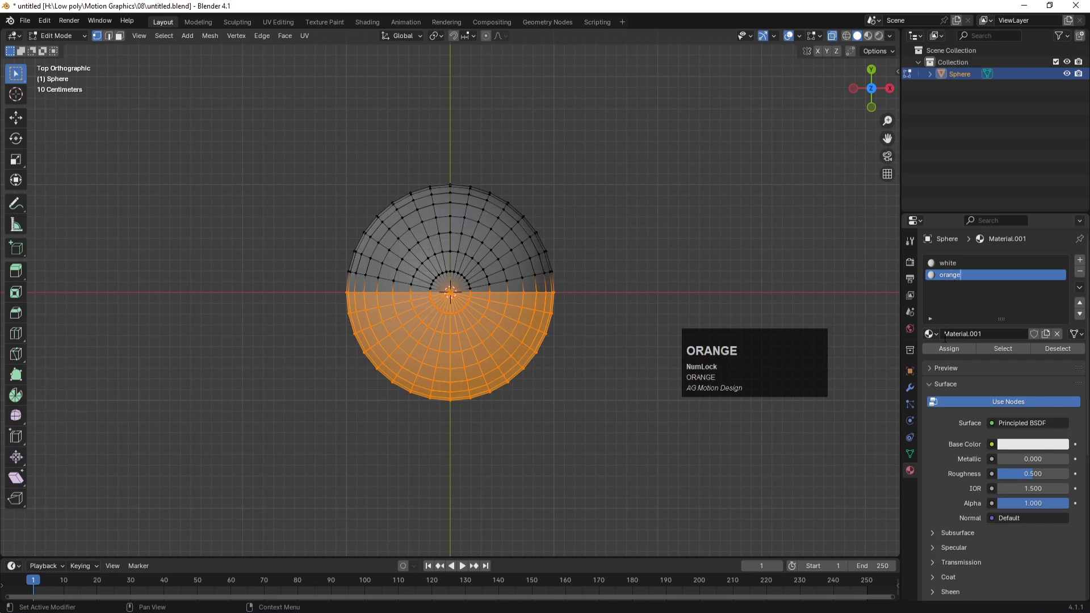
left_click(950, 351)
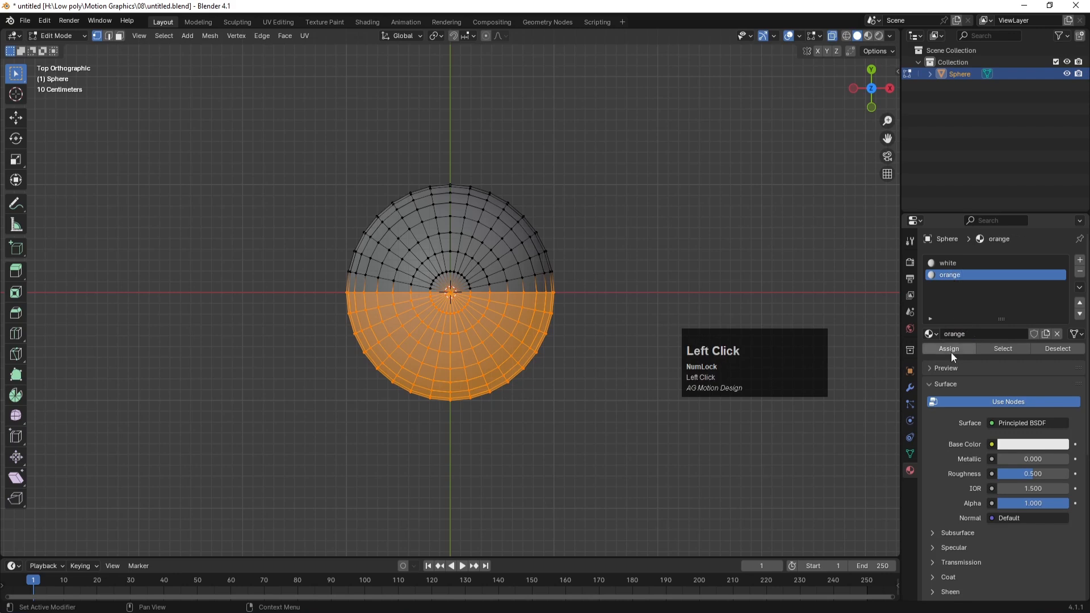
Set the orange material's base color to hue 0.026 with saturation and value at 1.000
left_click(1027, 444)
left_click(980, 351)
left_click_drag(980, 351, 979, 357)
left_click_drag(1059, 269, 1060, 258)
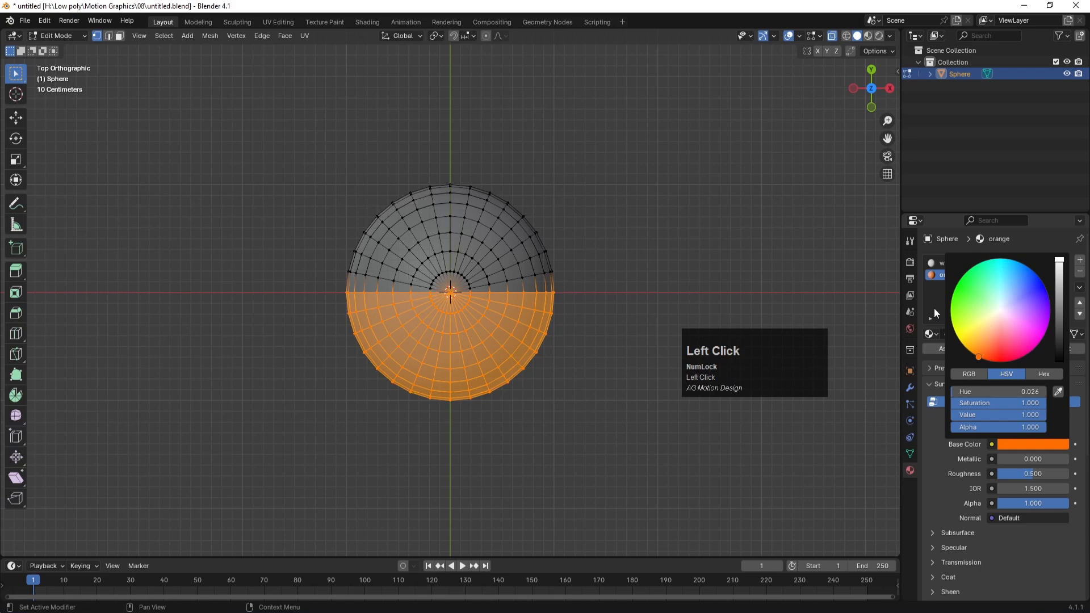
Return to Object Mode, turn off X-ray and display the two-tone sphere in Material Preview
key("Tab")
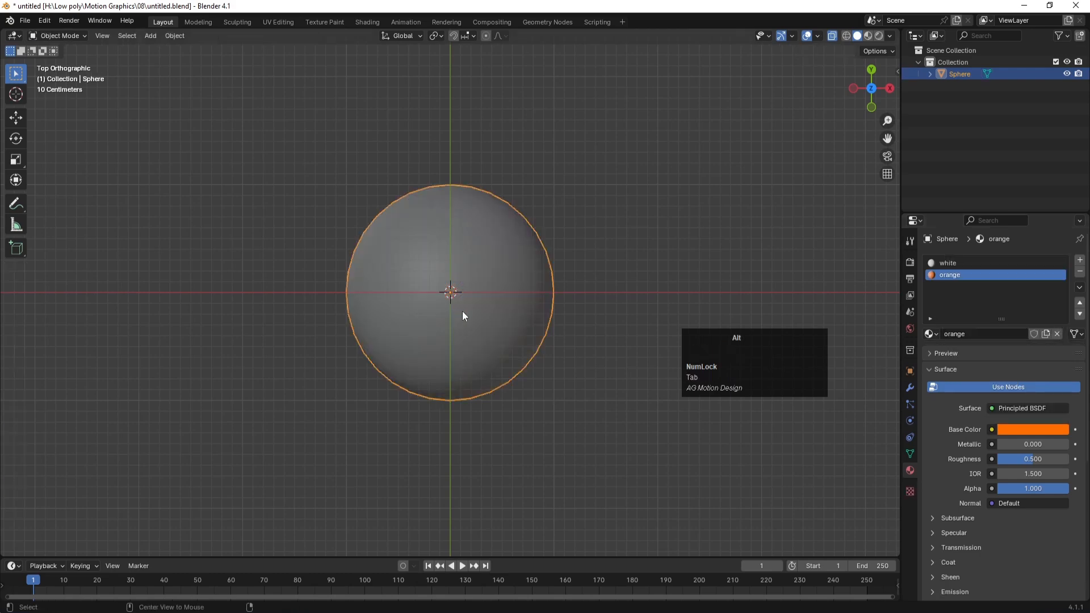
key("alt+z")
key("z")
left_click(601, 370)
middle_click_drag(601, 370, 495, 298)
scroll(498, 308, "down", 5)
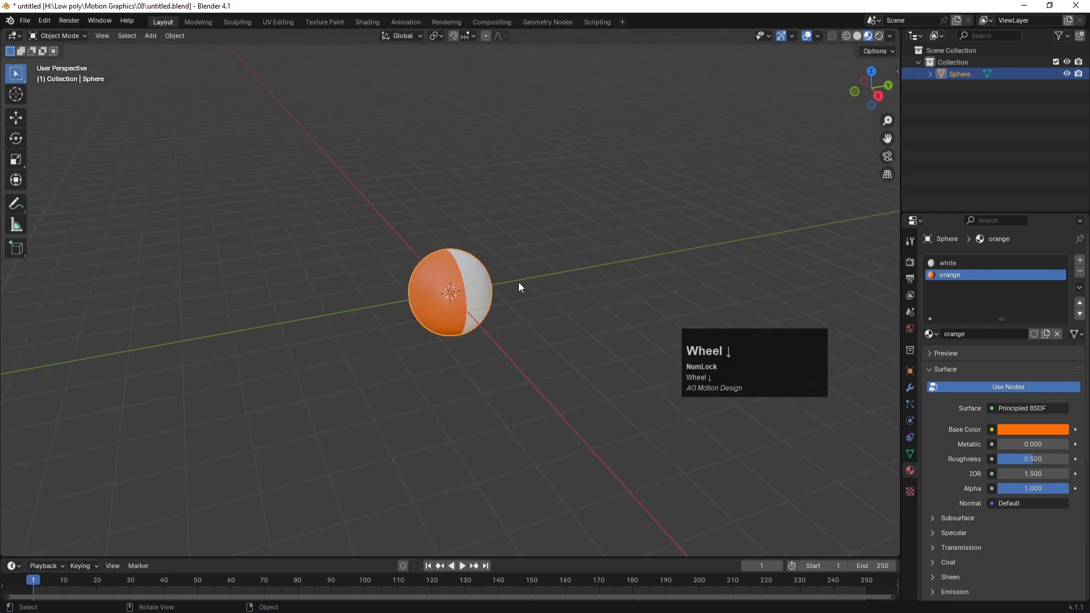
Add a torus around the sphere with a major radius of 2.3 m and a minor radius of 0.5 m
left_click(511, 293)
key("shift+a")
mouse_move(488, 276)
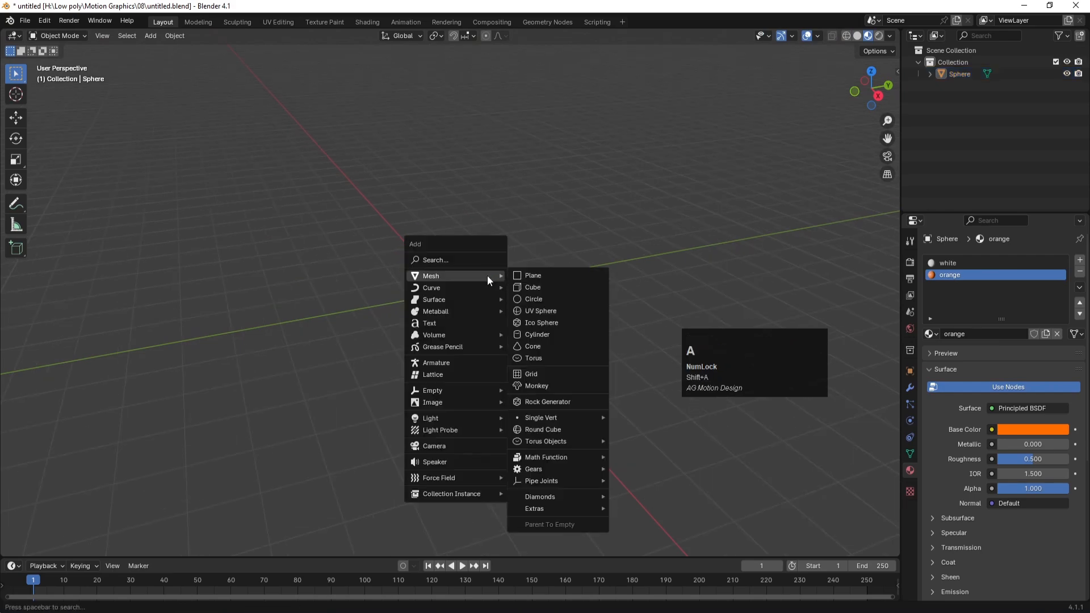
left_click(548, 357)
scroll(470, 302, "up", 3)
left_click(68, 546)
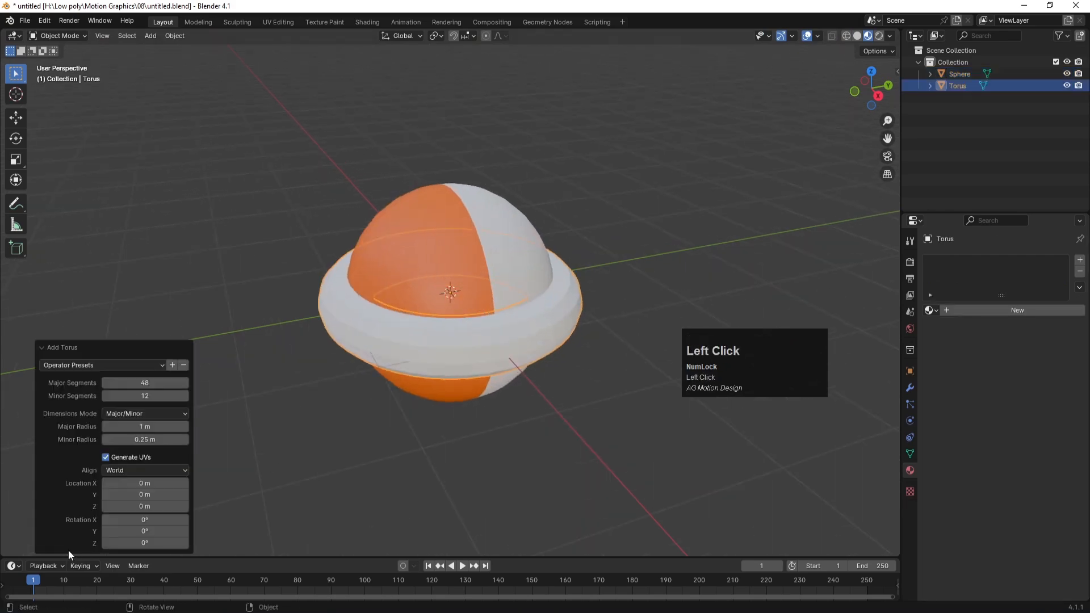
left_click_drag(147, 426, 239, 426)
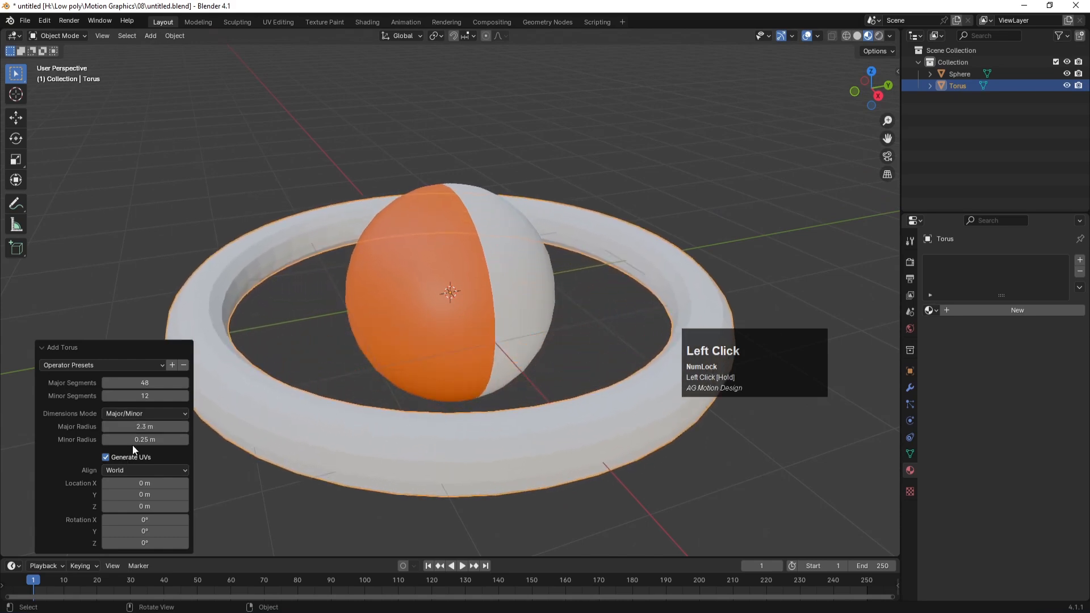
left_click_drag(132, 441, 147, 441)
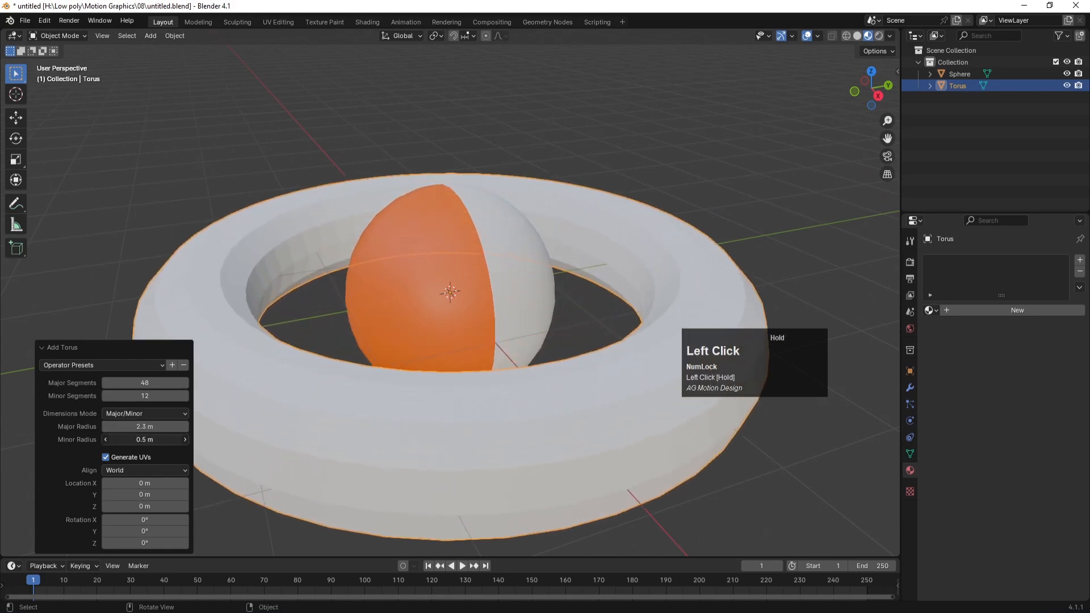
Apply smooth shading to the torus and deselect it
right_click(315, 434)
left_click(264, 377)
scroll(281, 407, "down", 4)
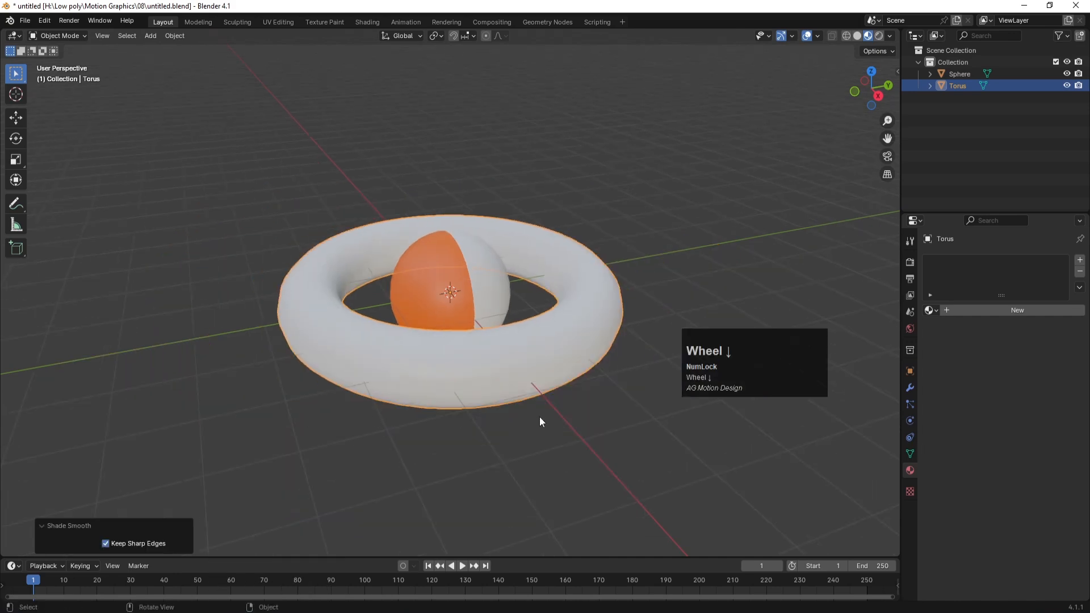
left_click(550, 441)
Move the sphere about 3.78 m along the Y axis in the right side view, so it sits against the torus's outer edge
scroll(552, 445, "down", 2)
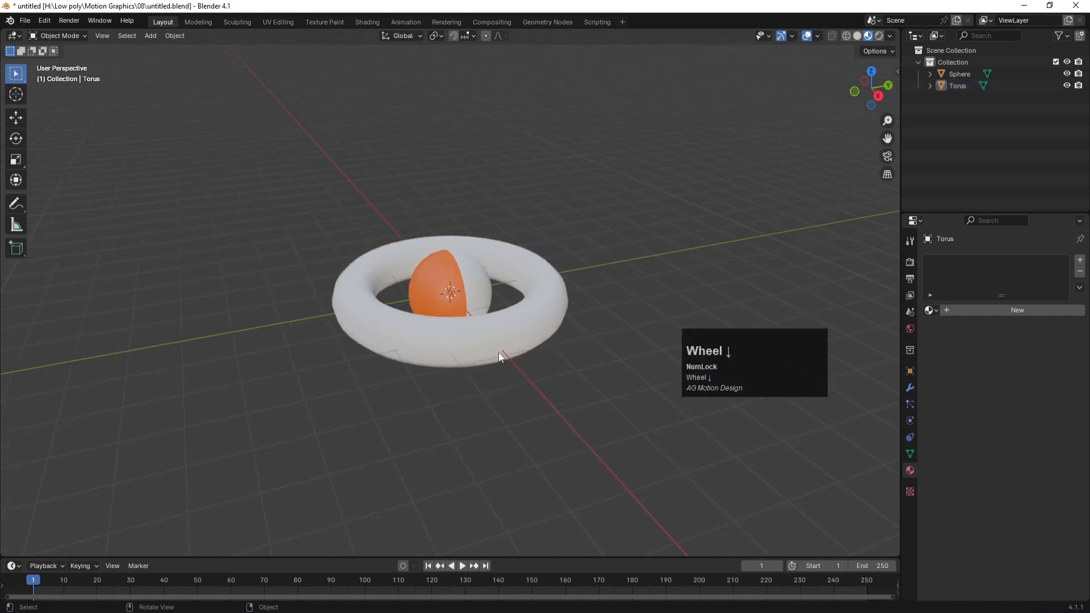
key("KP_3")
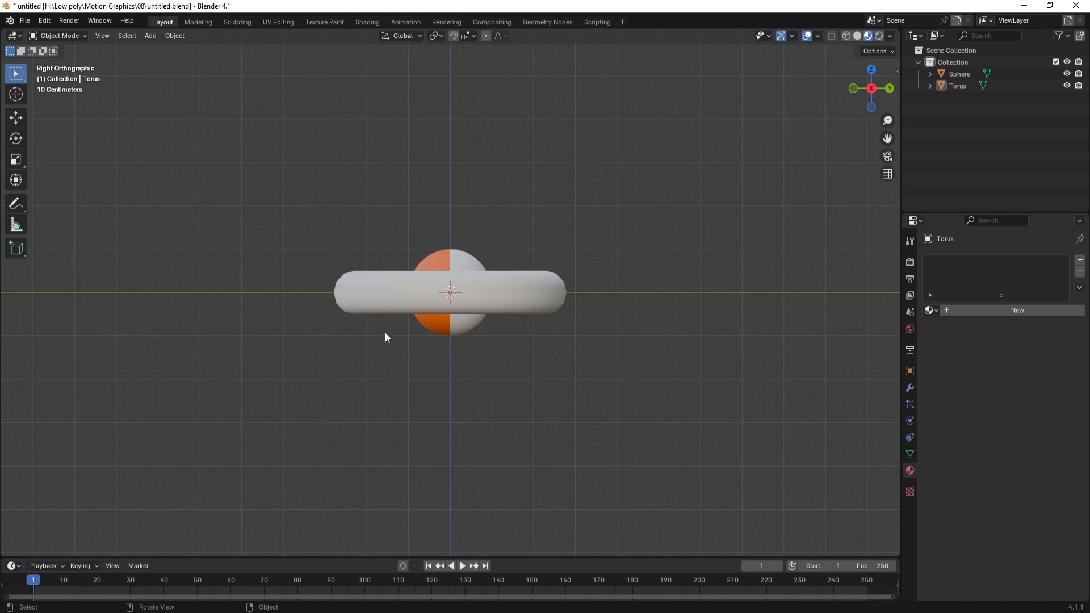
left_click(469, 319)
key("g")
key("z")
key("y")
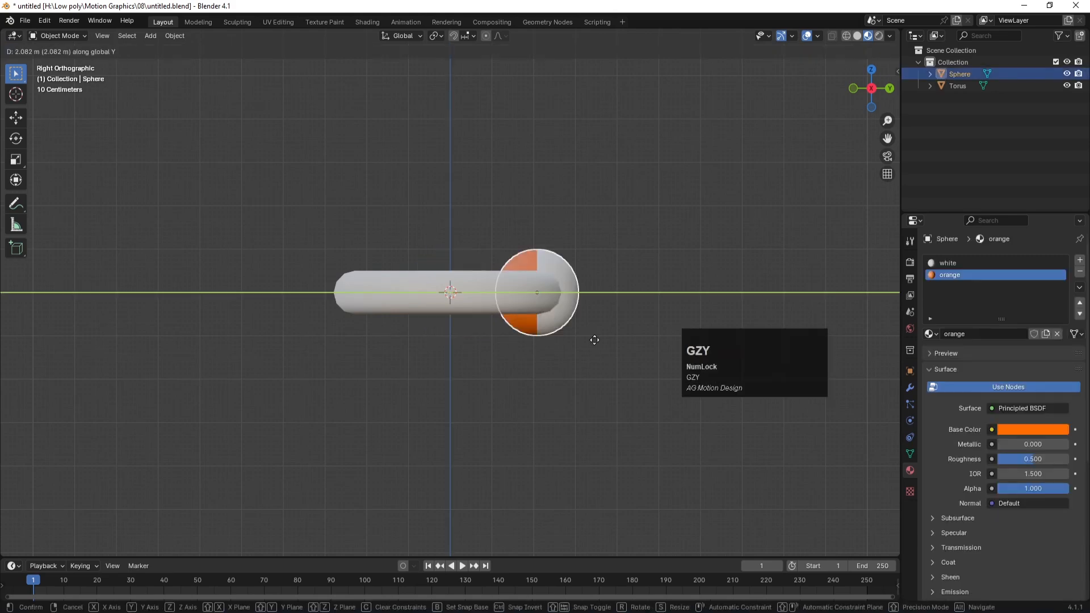
left_click(662, 345)
scroll(549, 365, "up", 1)
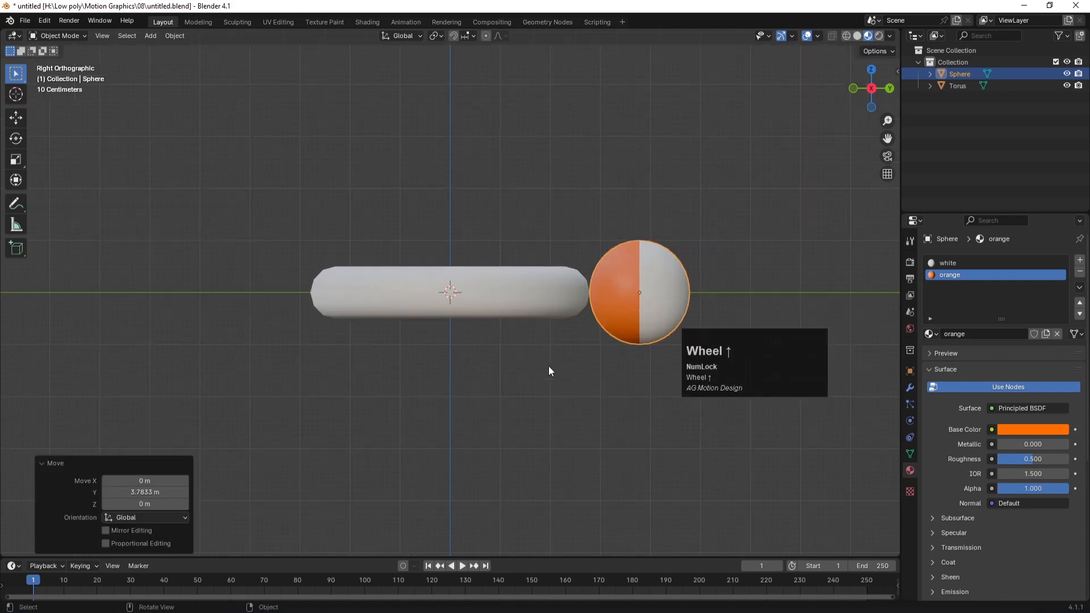
Add a Plain Axes empty at the world origin
left_click(449, 333)
key("shift+a")
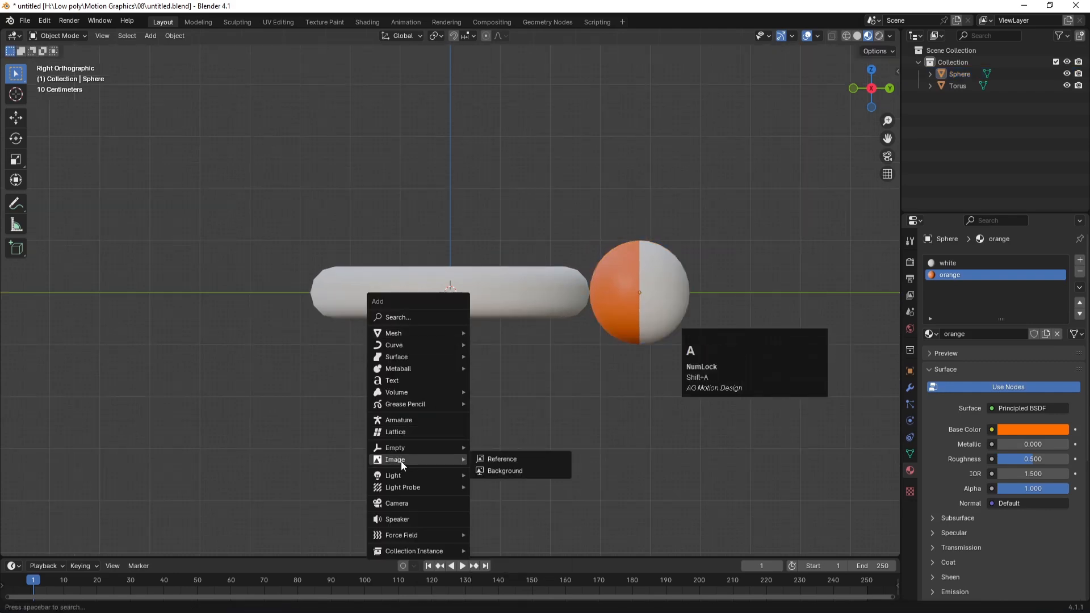
mouse_move(445, 448)
left_click(488, 447)
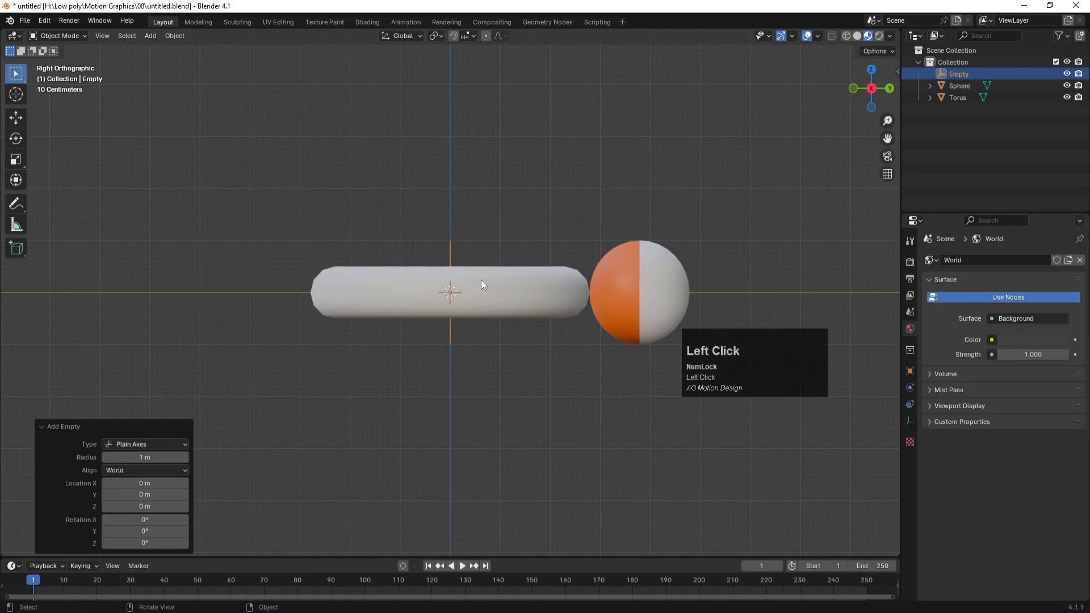
Show the scene in wireframe and move the empty about 2.28 m along Y to the center of the torus tube
key("alt+z")
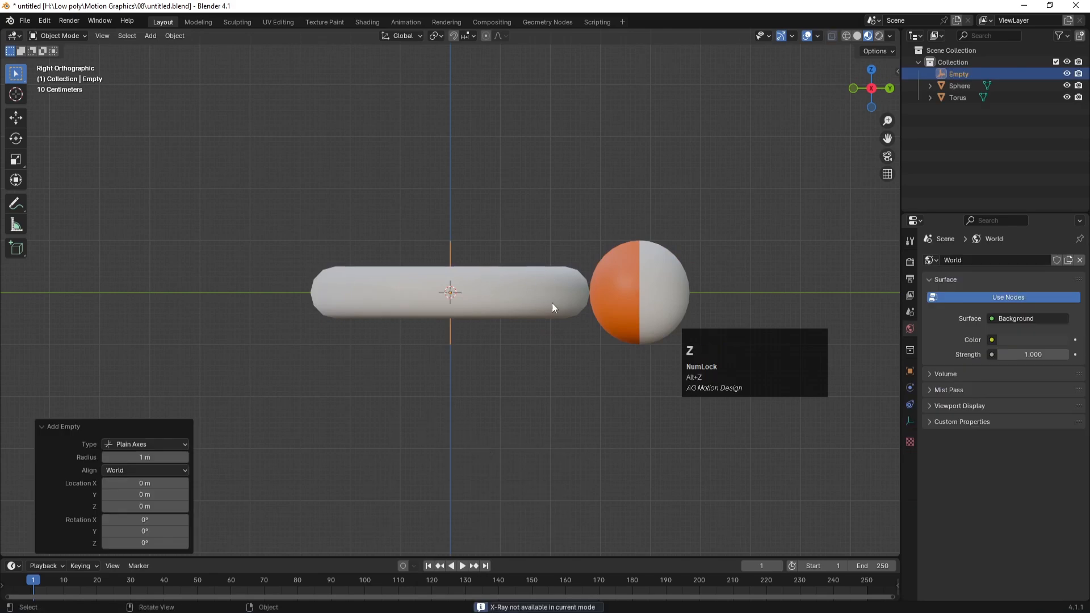
key("z")
left_click(634, 317)
key("alt+z")
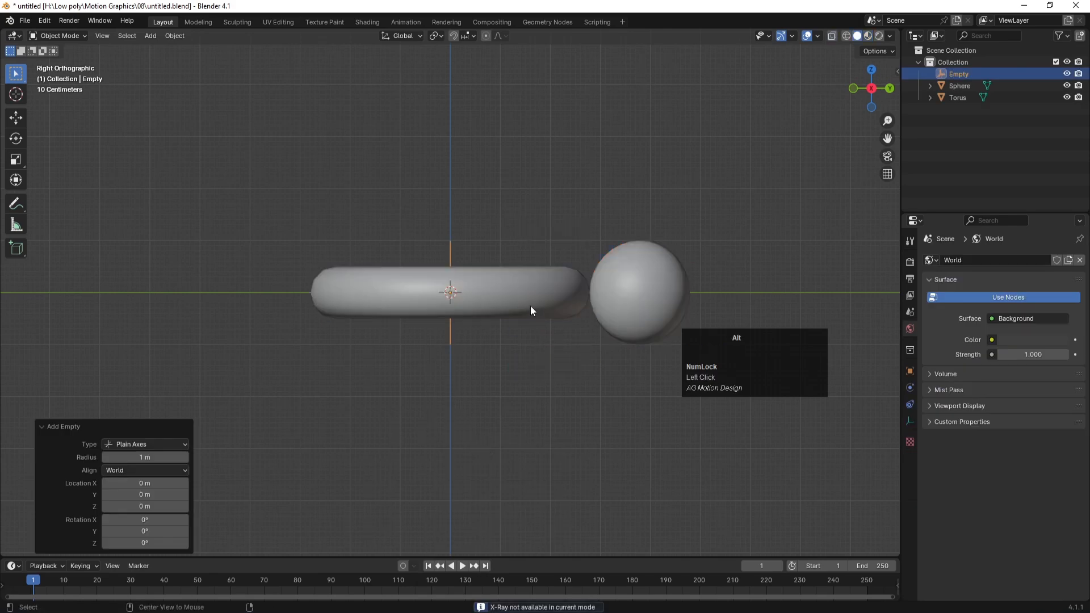
scroll(484, 329, "up", 2)
key("z")
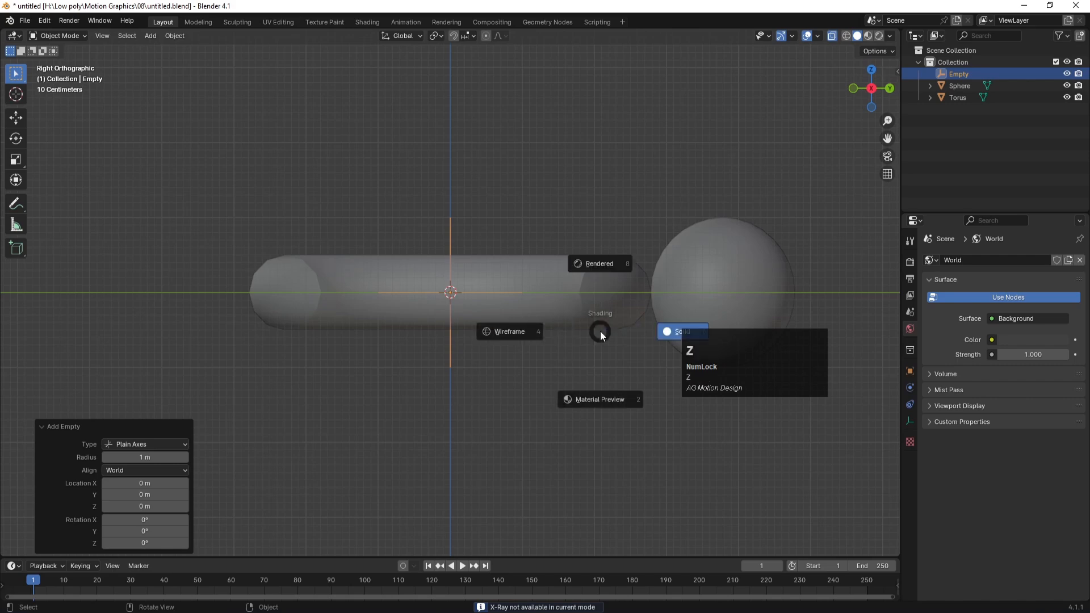
left_click(517, 332)
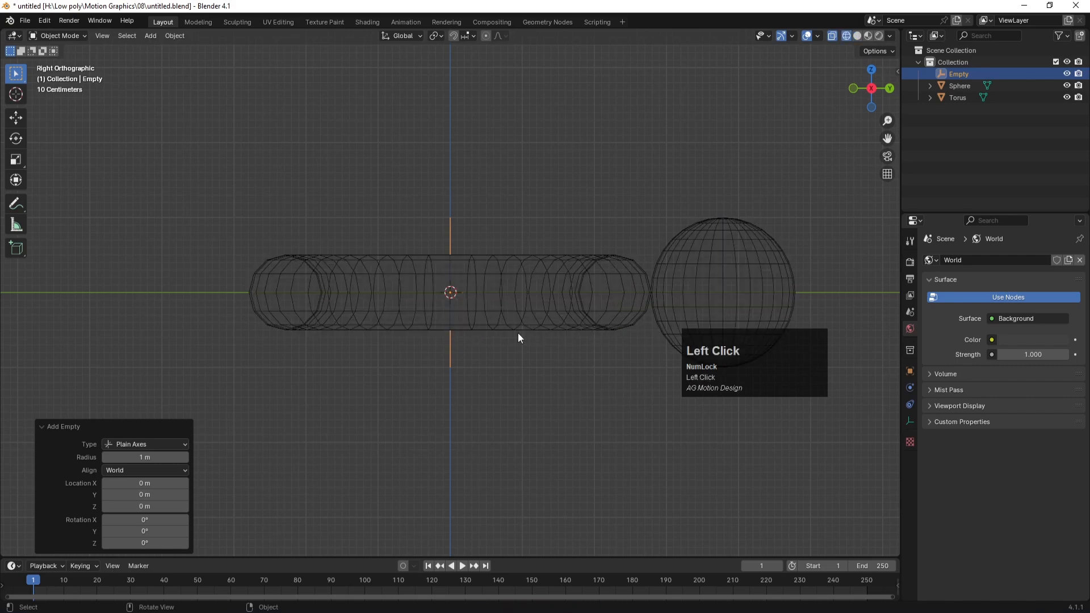
left_click(449, 232)
key("g")
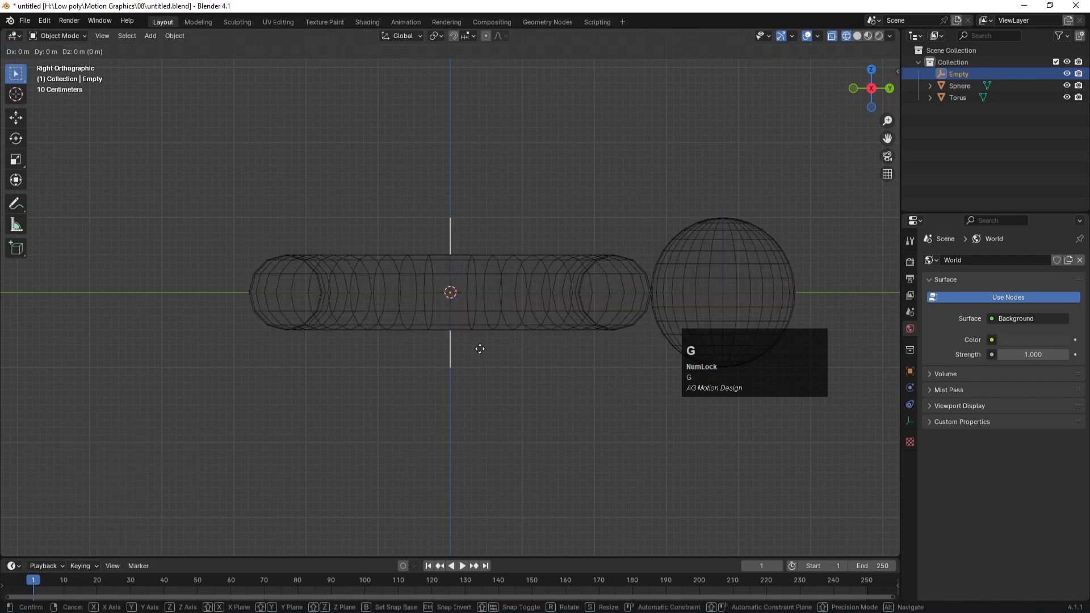
key("y")
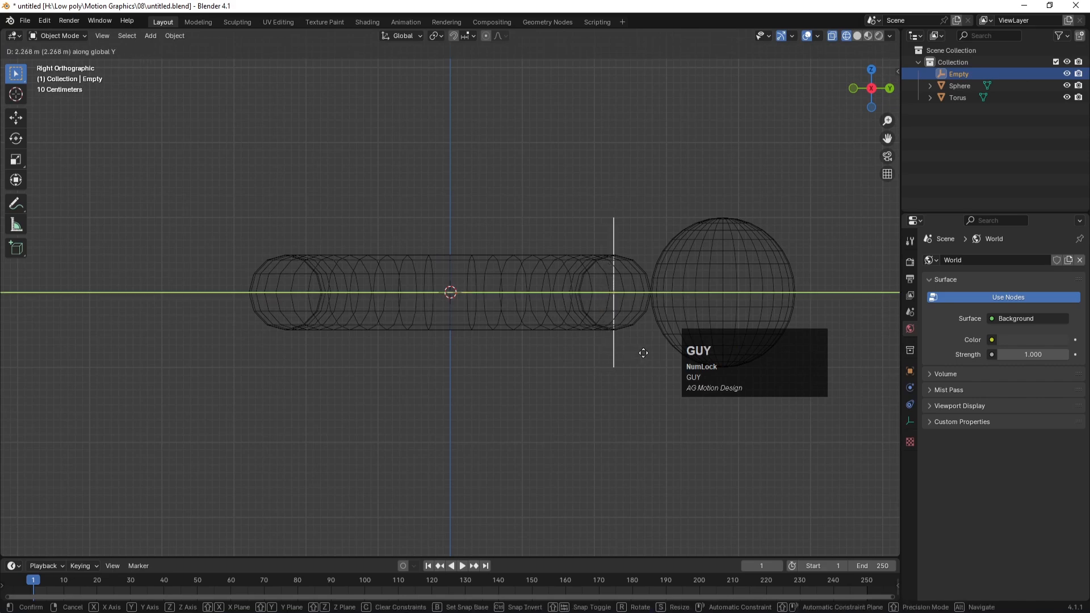
left_click(643, 353)
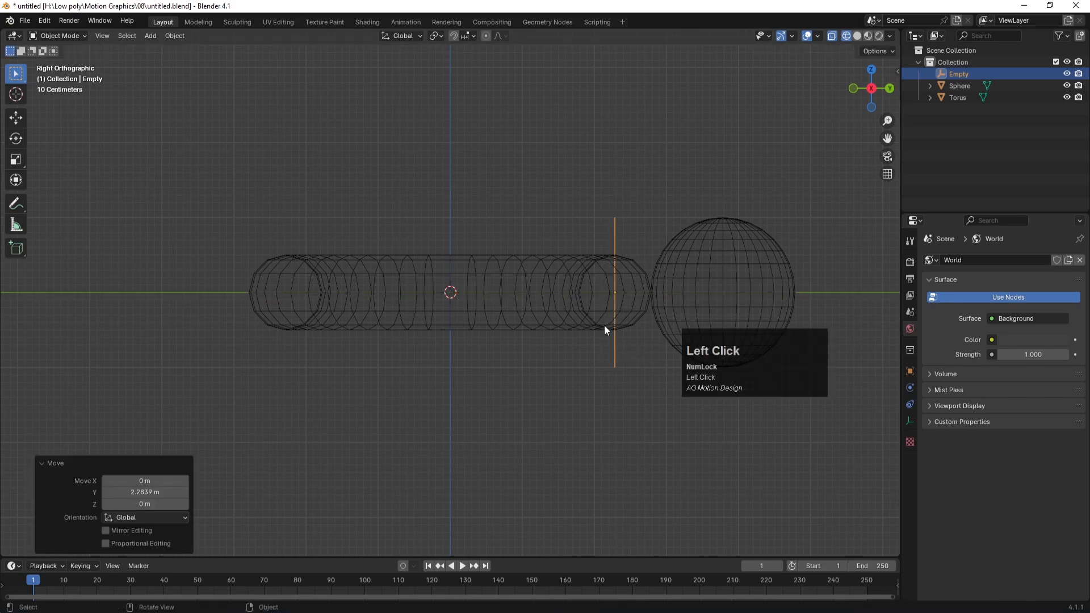
Return the viewport to solid shading with X-ray off in an angled perspective view
key("z")
left_click(640, 308)
scroll(580, 372, "down", 3)
middle_click_drag(581, 372, 496, 398)
key("alt+z")
Parent the sphere to the empty using the Object parent type
left_click(622, 362)
left_click(621, 249)
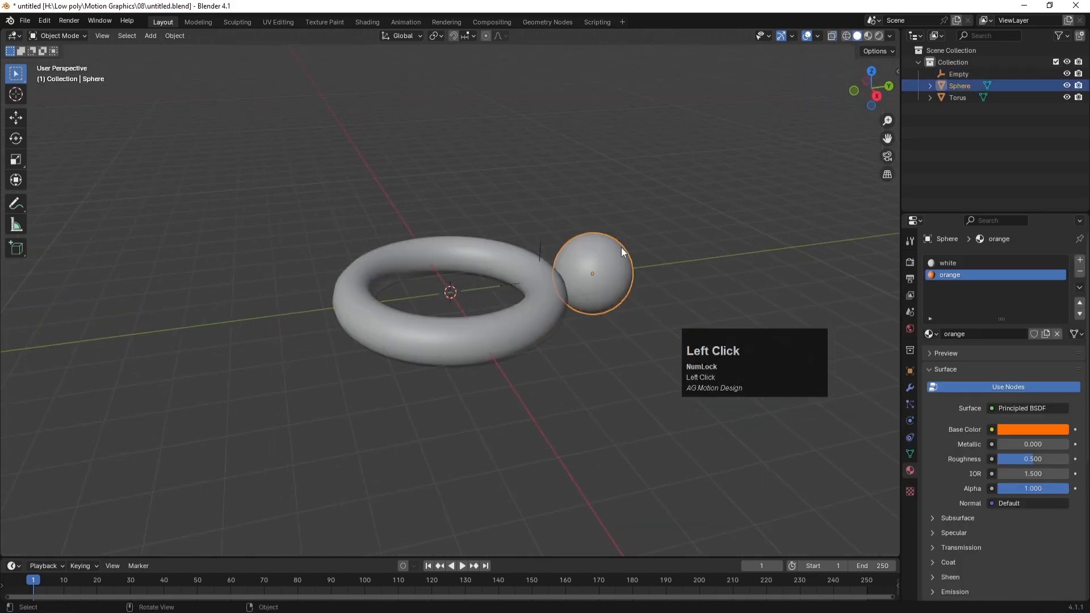
left_click(542, 246, "shift")
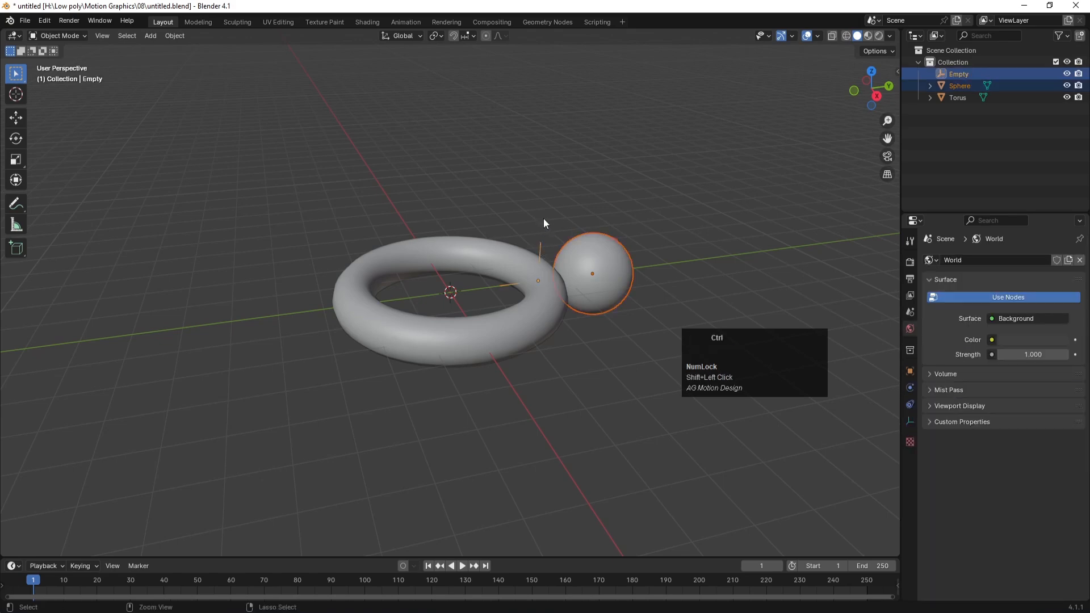
key("ctrl+p")
left_click(543, 218)
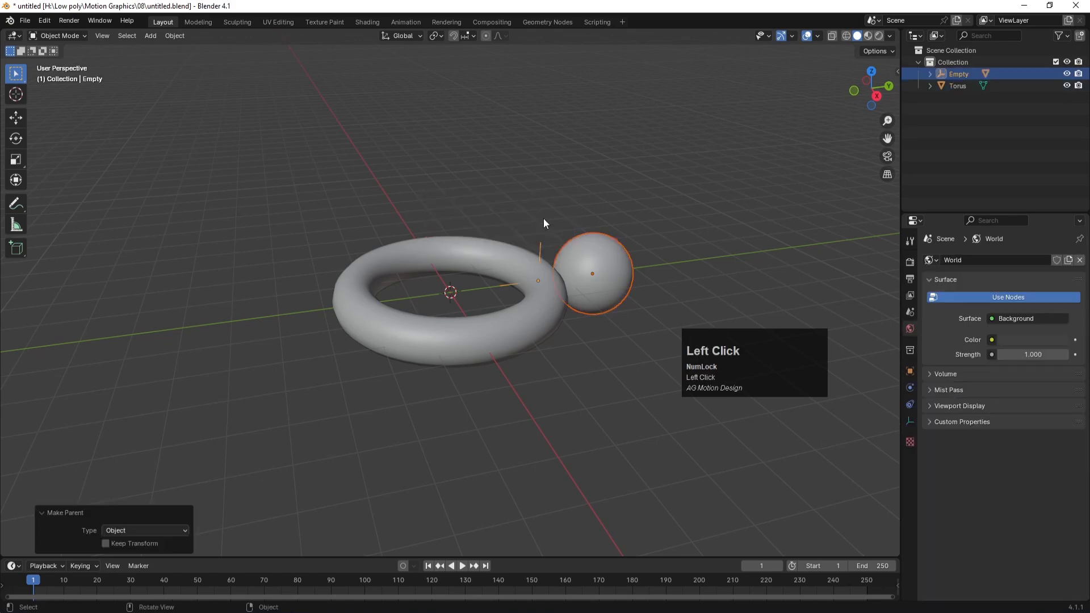
Expand the empty's hierarchy and select the sphere nested under it
left_click(598, 187)
left_click(930, 74)
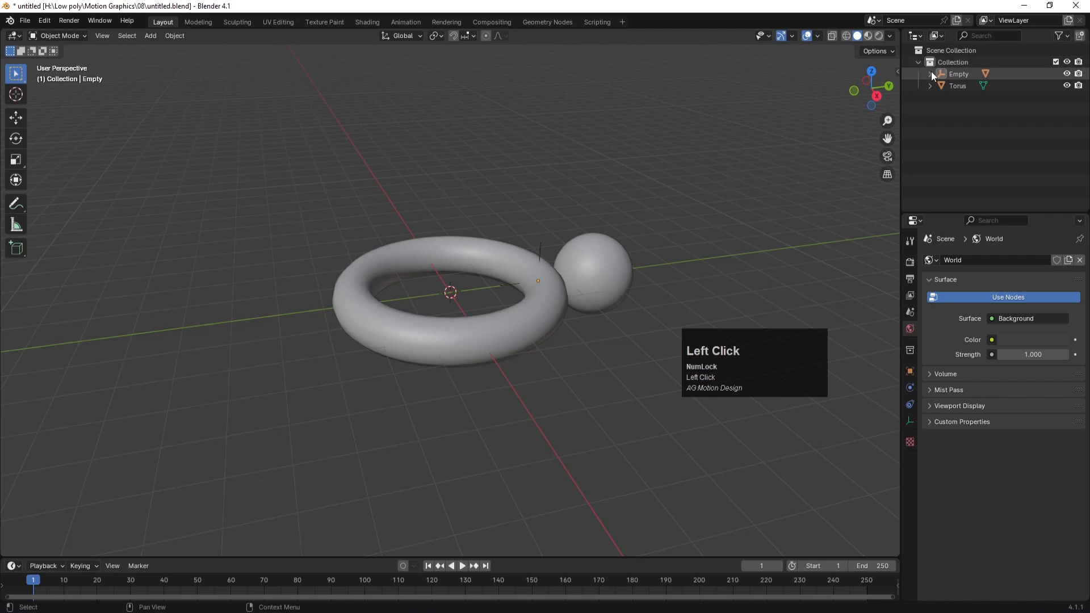
left_click(963, 85)
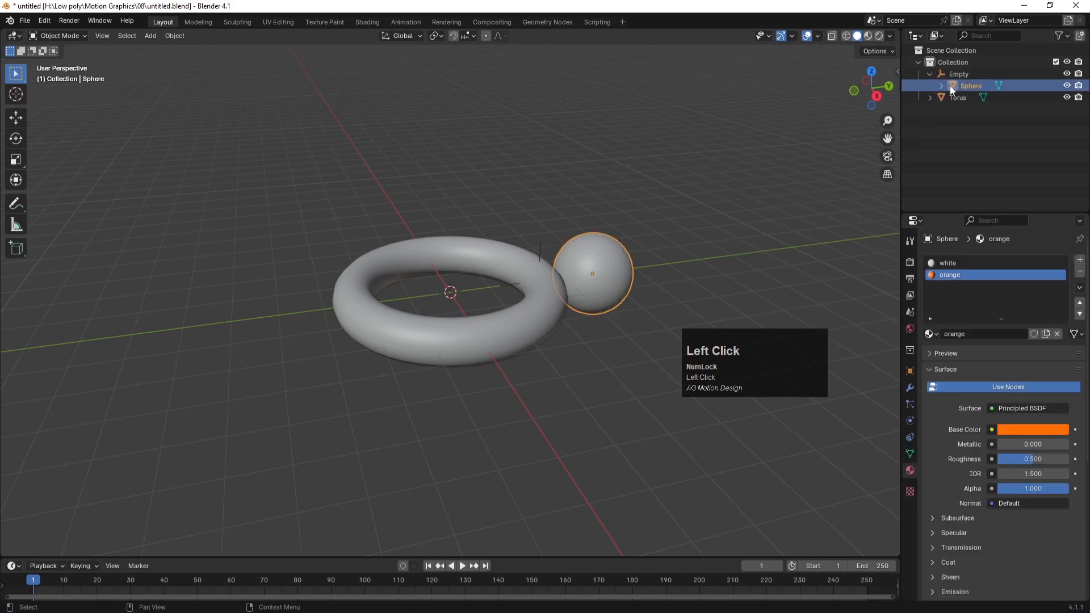
Select the empty and show its Object properties
left_click(954, 75)
left_click(910, 371)
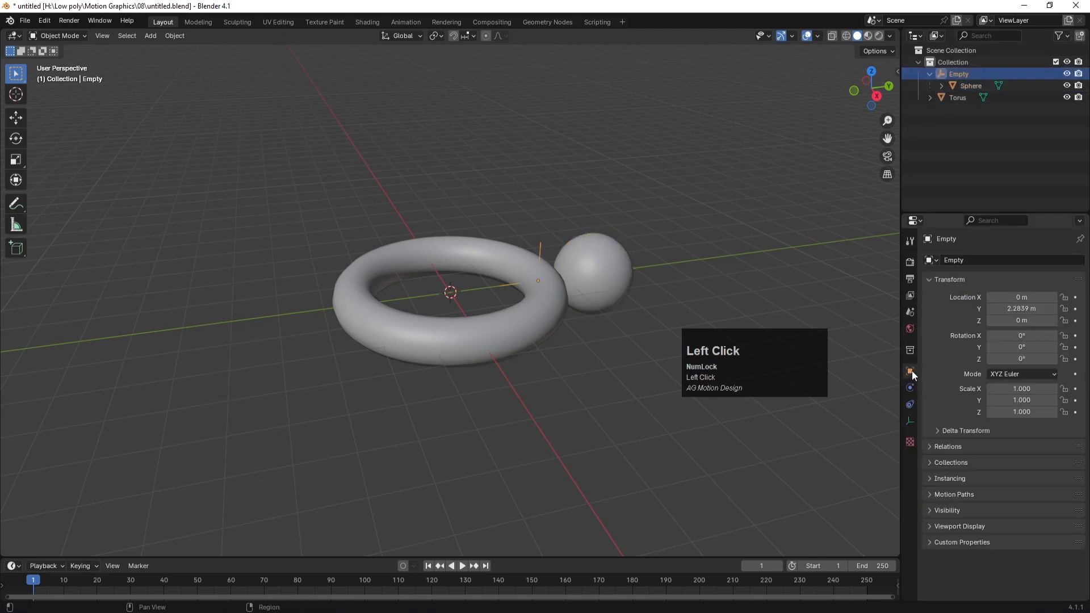
Try out an X rotation on the empty to test the sphere's orbit around the tube, and undo it
key("ctrl+z")
left_click_drag(1024, 357, 1056, 337)
key("ctrl+z")
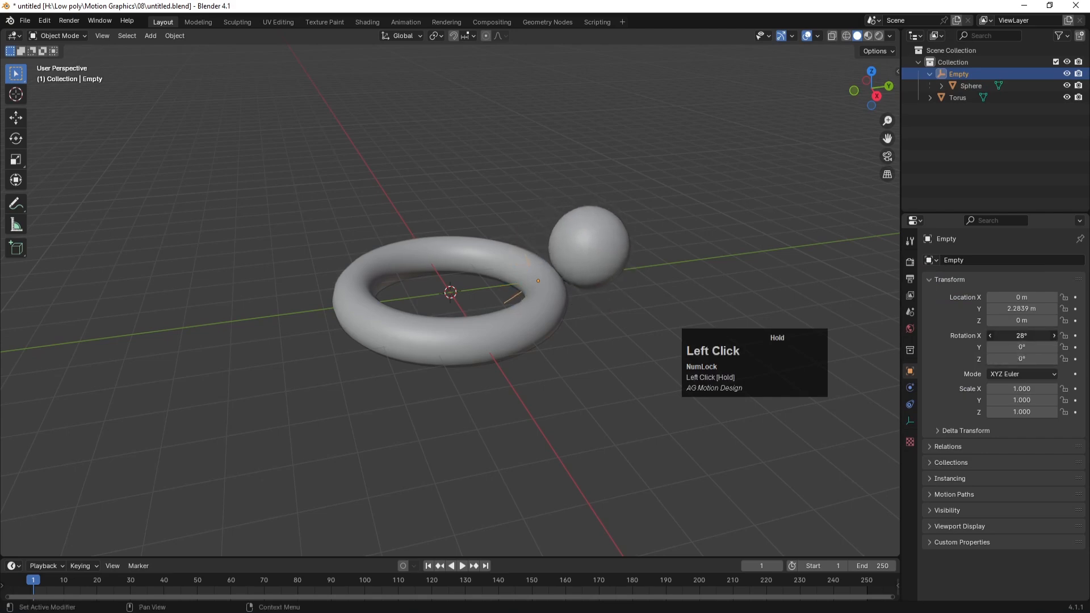
key("ctrl+z")
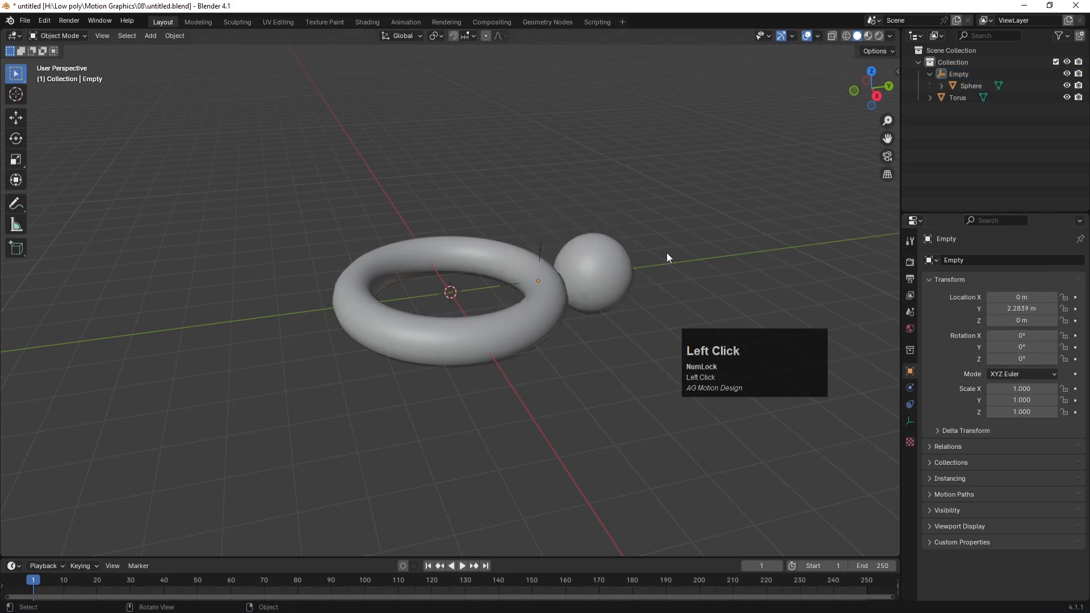
Display the scene in Material Preview shading and enlarge the timeline area upward
key("z")
left_click(664, 318)
left_click_drag(420, 558, 419, 498)
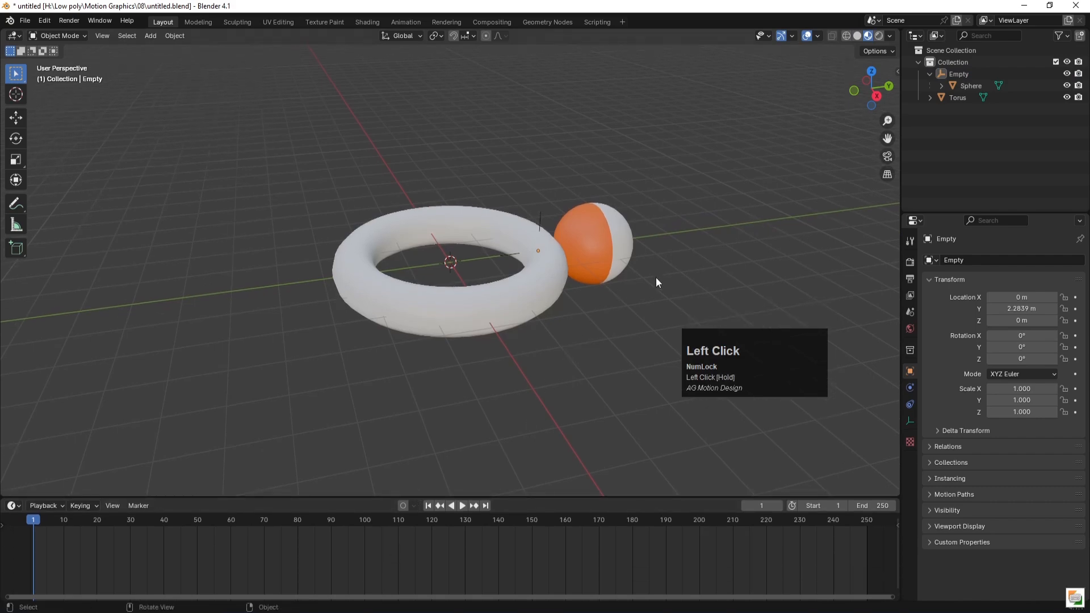
middle_click_drag(342, 345, 354, 390)
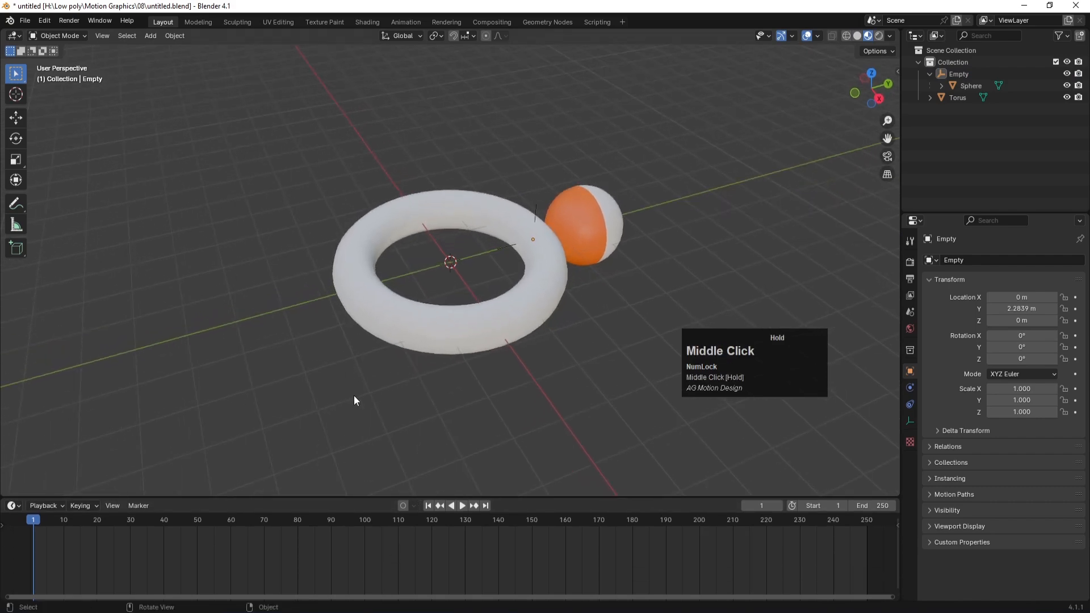
Select the empty and keyframe its X rotation of 0° at frame 1
left_click(536, 207)
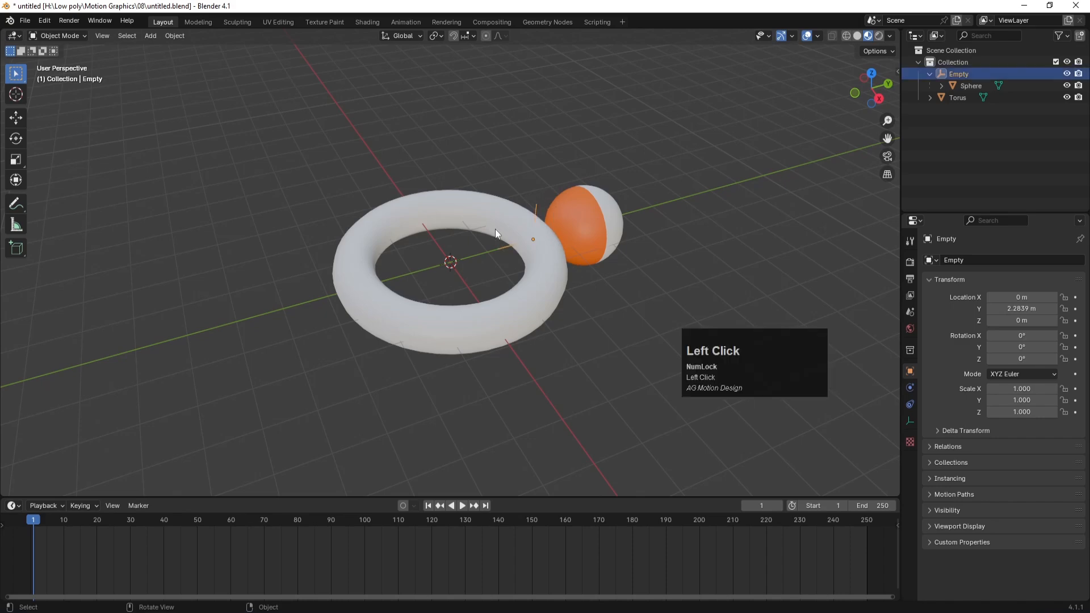
key("Num_Lock")
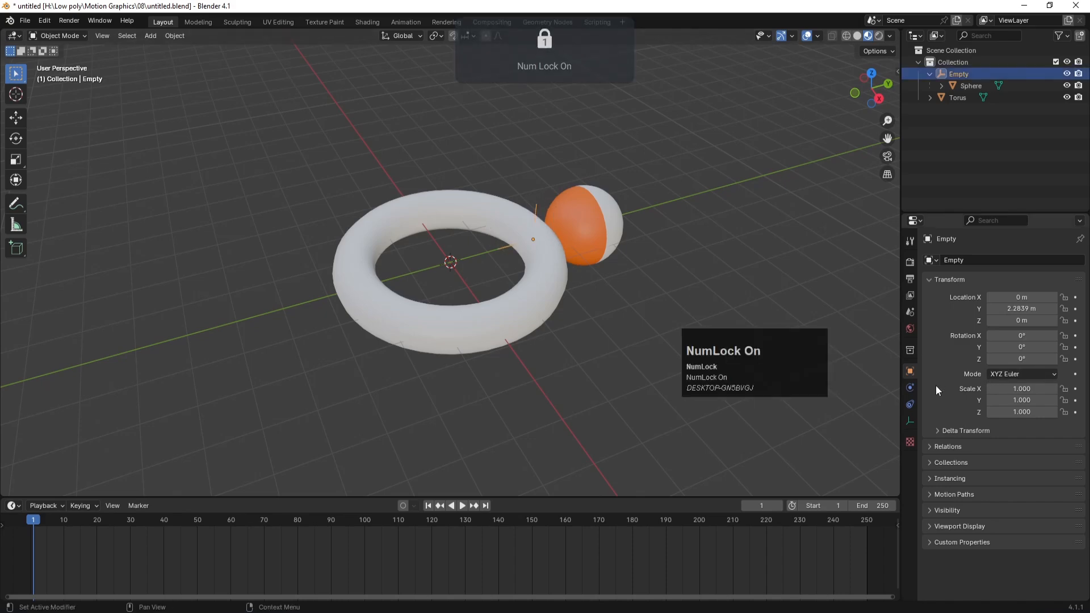
left_click(1075, 335)
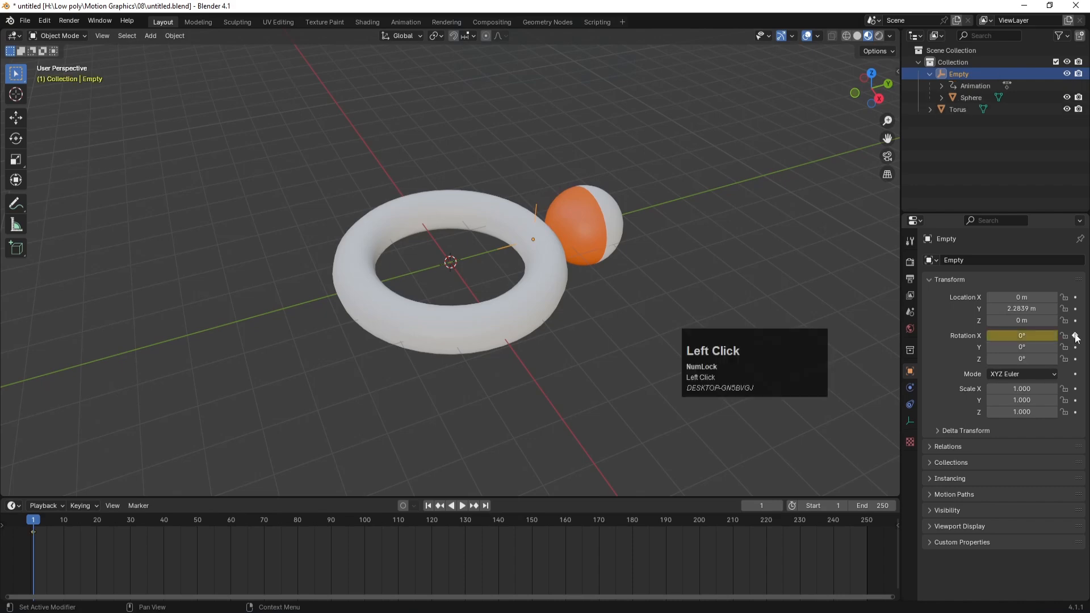
Set the empty's X rotation to 360° at frame 60 and keyframe it
left_click(231, 588)
double_click(1036, 337)
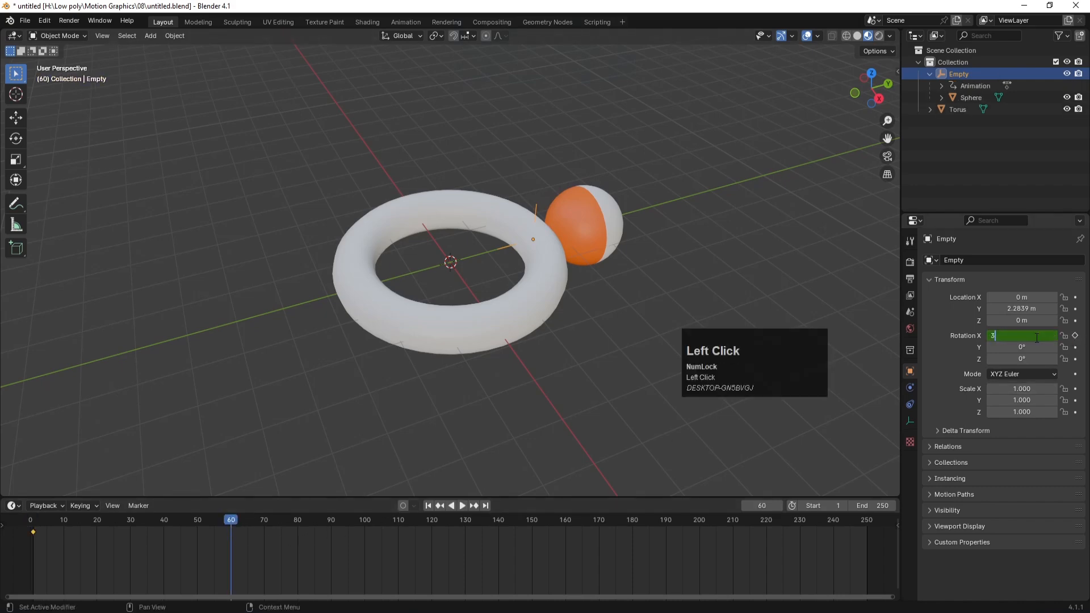
key("Return")
left_click(1075, 336)
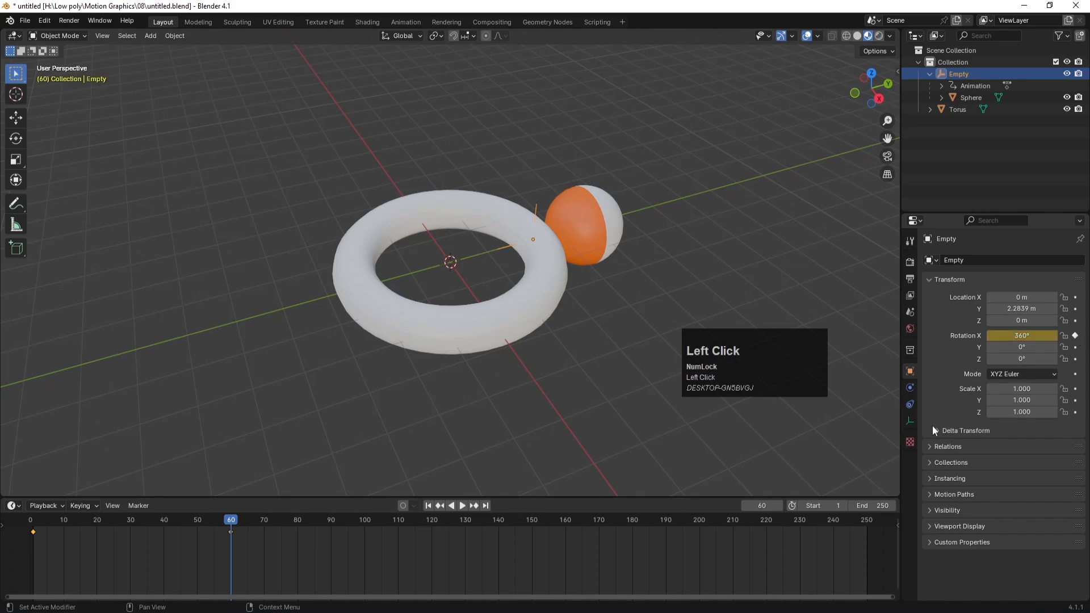
Set the scene's frame range to start at 0 and end at 60
left_click(877, 505)
type("60")
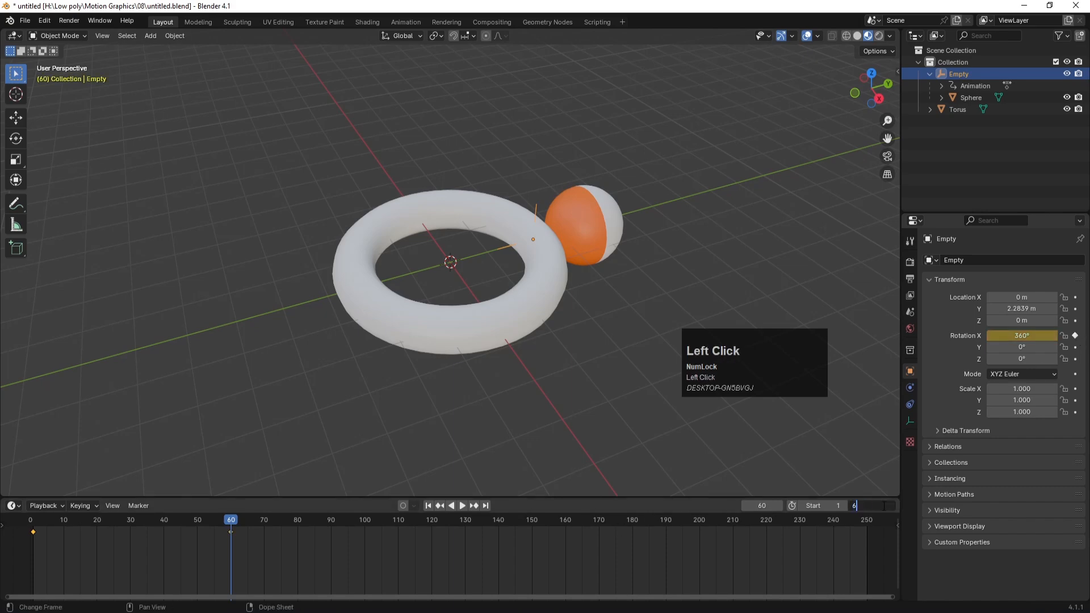
key("Return")
left_click(824, 505)
type("0")
key("Return")
Move the empty's first rotation keyframe to frame 0 and play back the animation
left_click(130, 547)
mouse_move(35, 523)
left_mouse_down()
mouse_move(23, 522)
mouse_move(33, 543)
left_mouse_up()
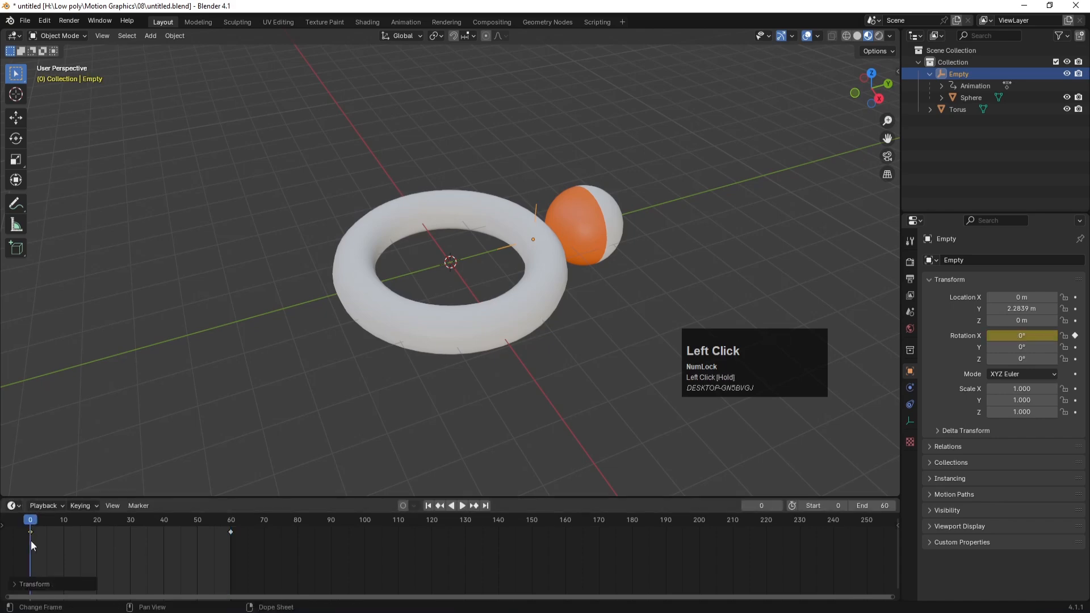
left_click(458, 504)
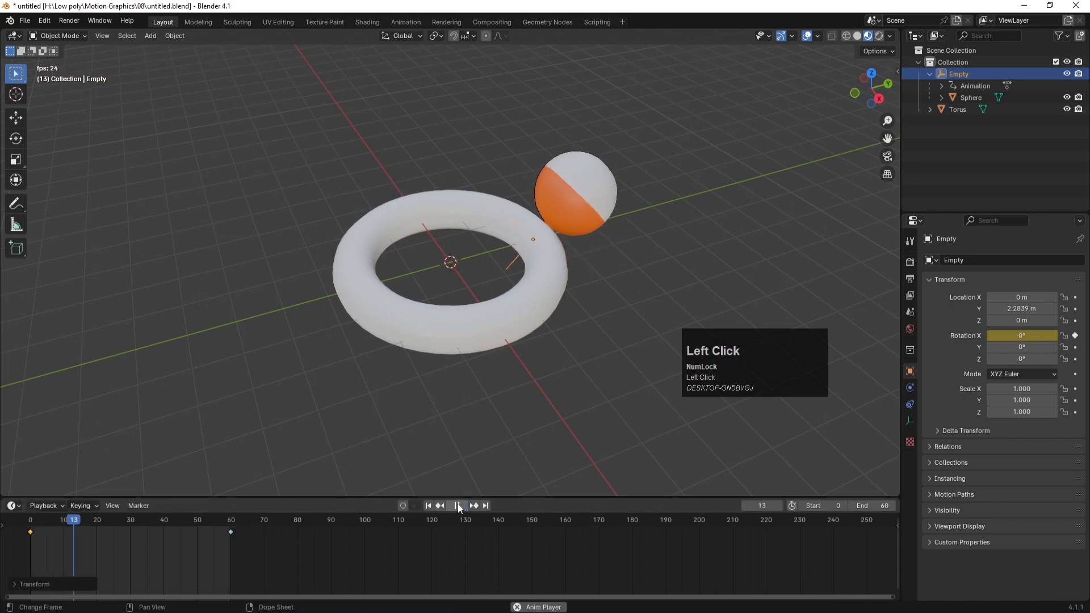
left_click(458, 504)
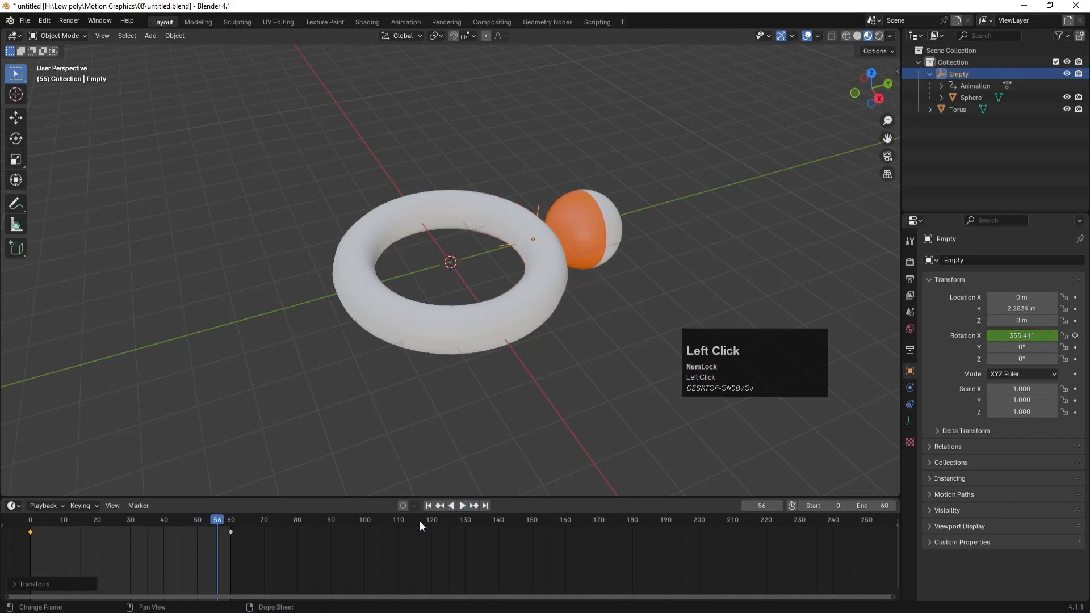
Set both of the empty's rotation keyframes to Linear interpolation and preview the animation from frame 0
left_click_drag(290, 562, 19, 540)
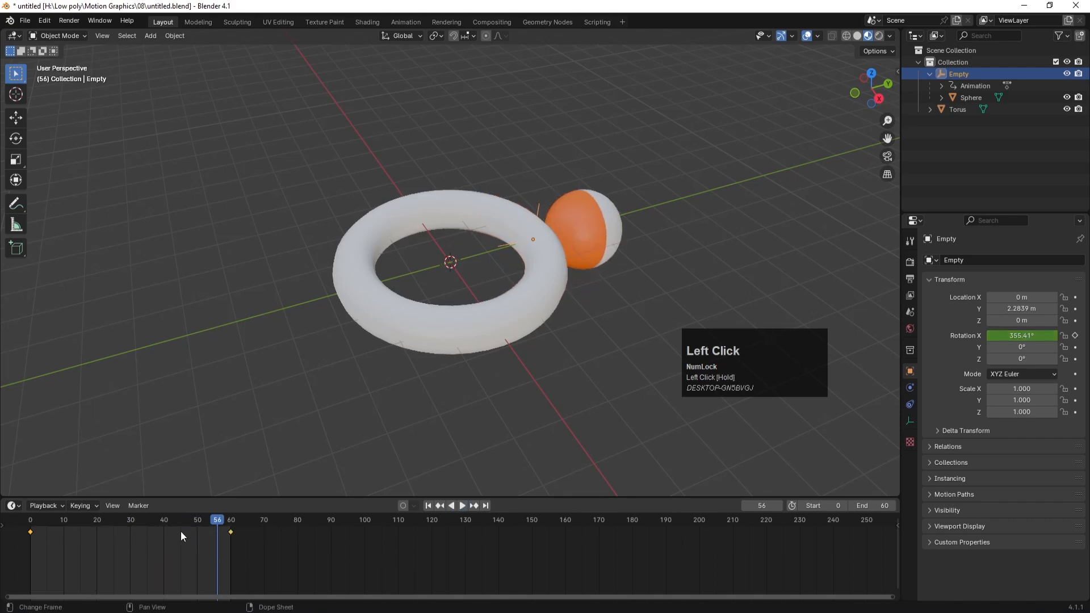
right_click(27, 530)
mouse_move(42, 522)
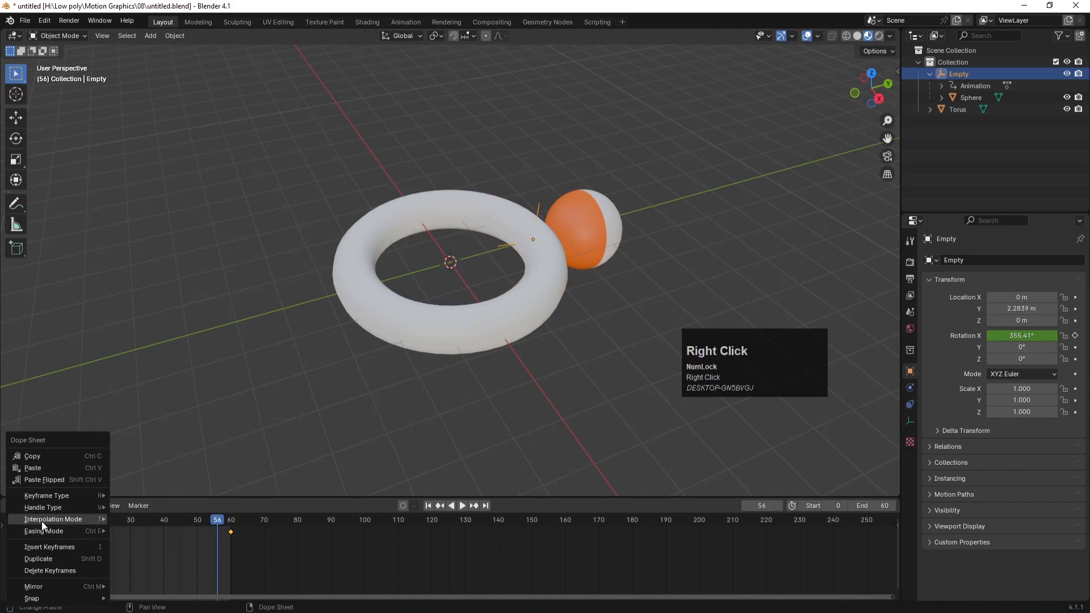
left_click(162, 458)
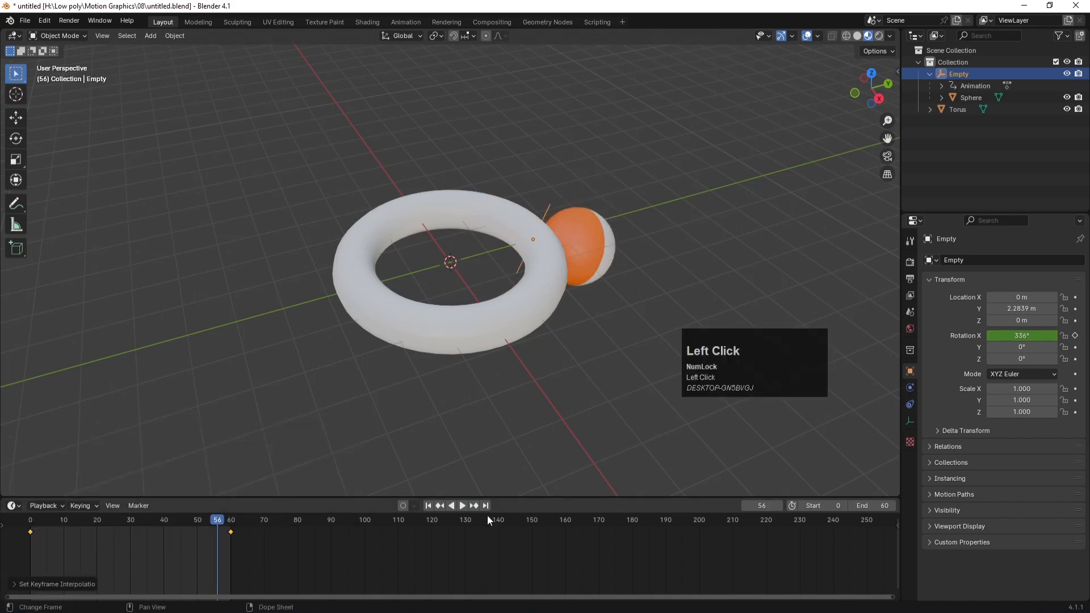
left_click(429, 505)
left_click(461, 507)
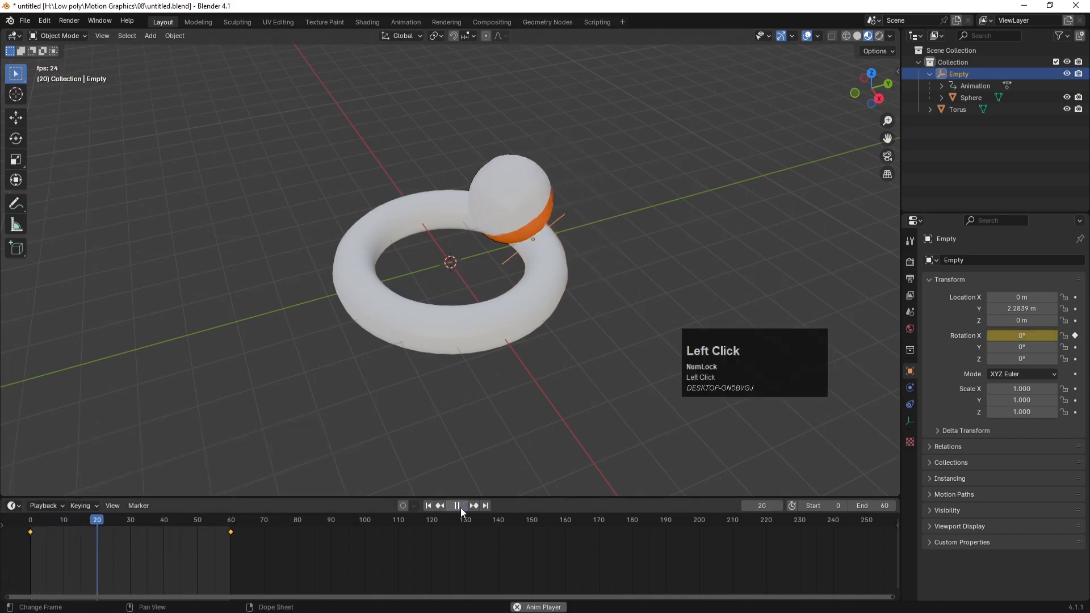
left_click(461, 506)
left_click(428, 506)
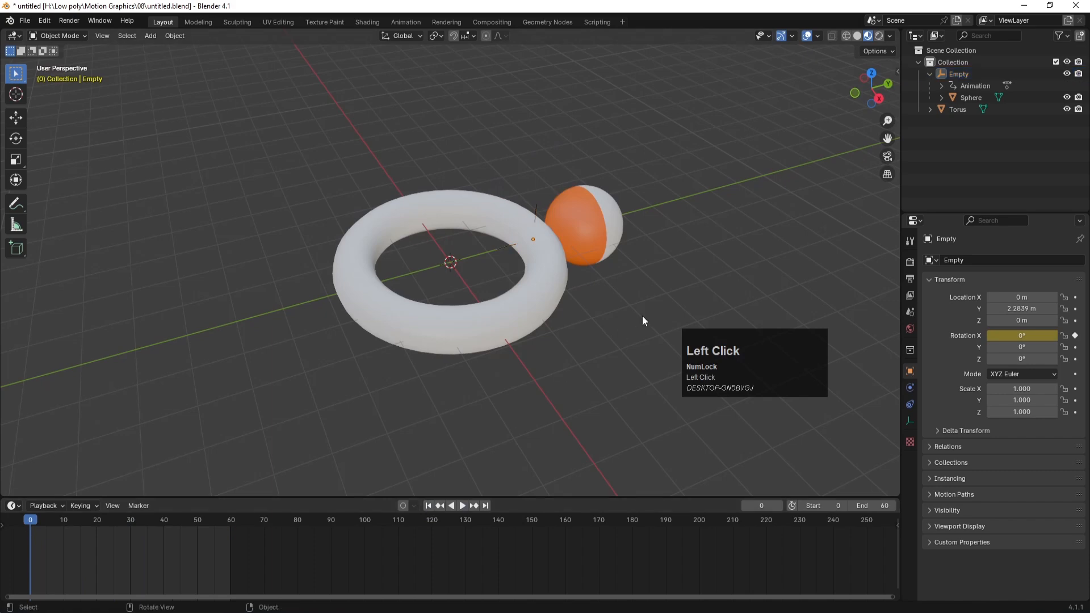
Select the sphere and keyframe its X rotation of 0° at frame 0, undoing any test rotation
left_click(613, 228)
left_click_drag(1046, 347, 1041, 334)
key("ctrl+z")
key("ctrl+z")
left_click(1075, 336)
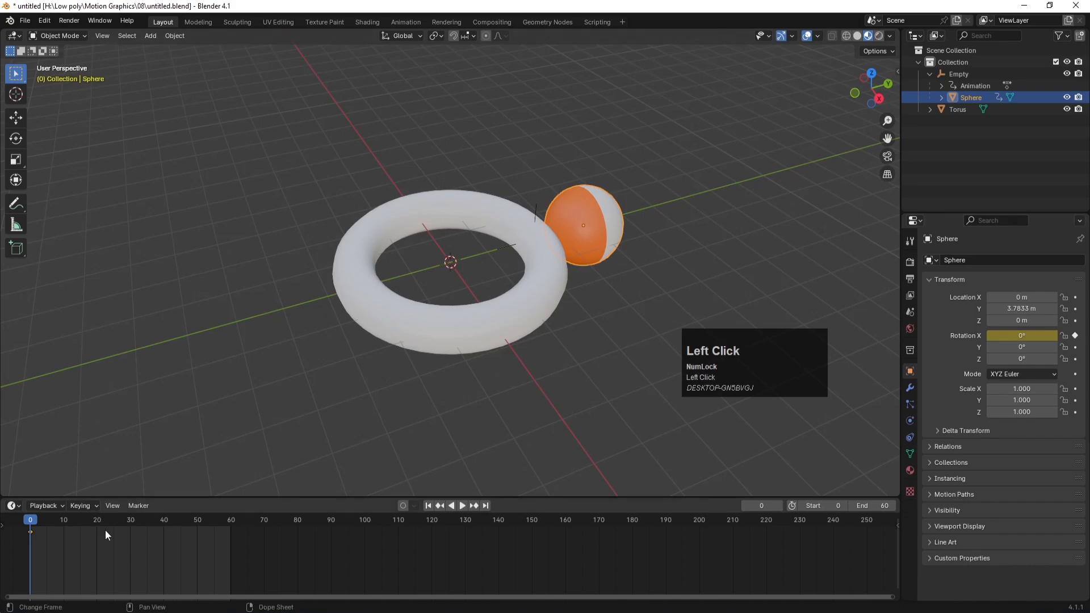
Set the sphere's X rotation to 360*2 (720°) at frame 60 and keyframe it
left_click_drag(220, 525, 229, 523)
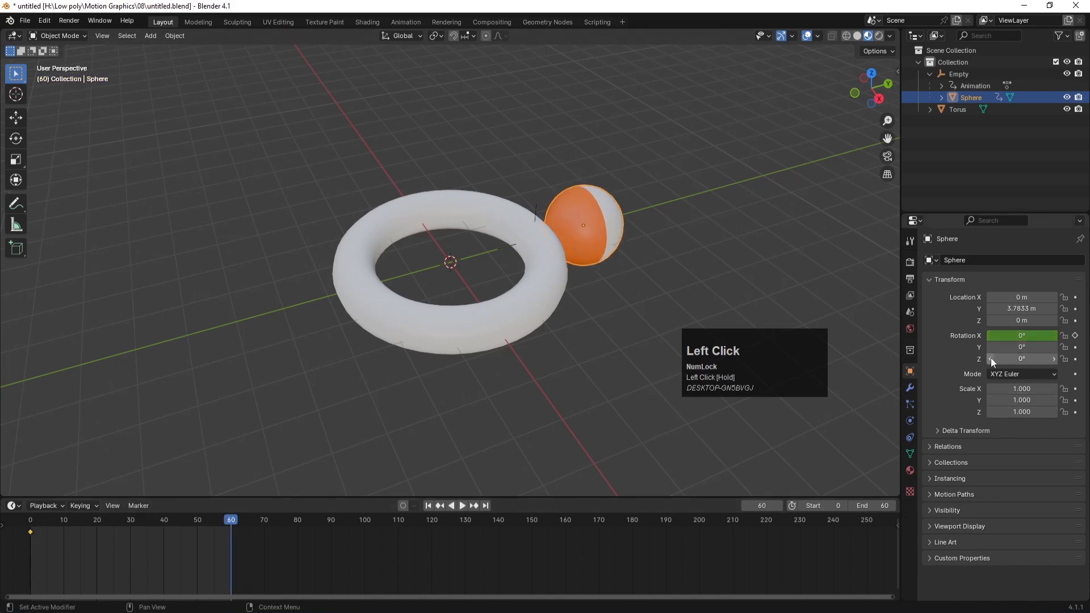
left_click(1025, 336)
type("360*2")
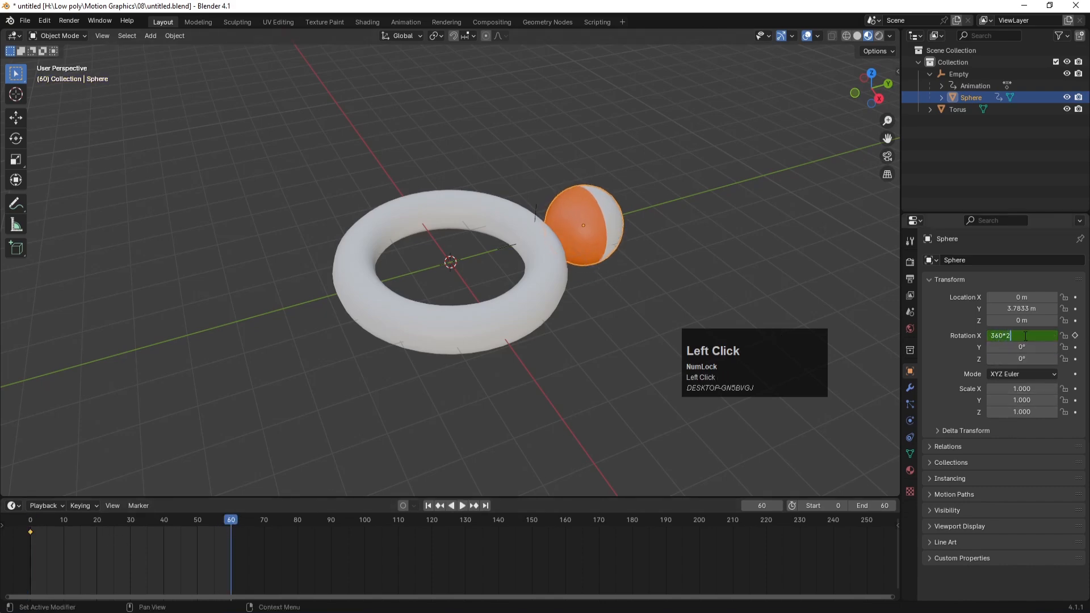
key("Return")
left_click(1075, 336)
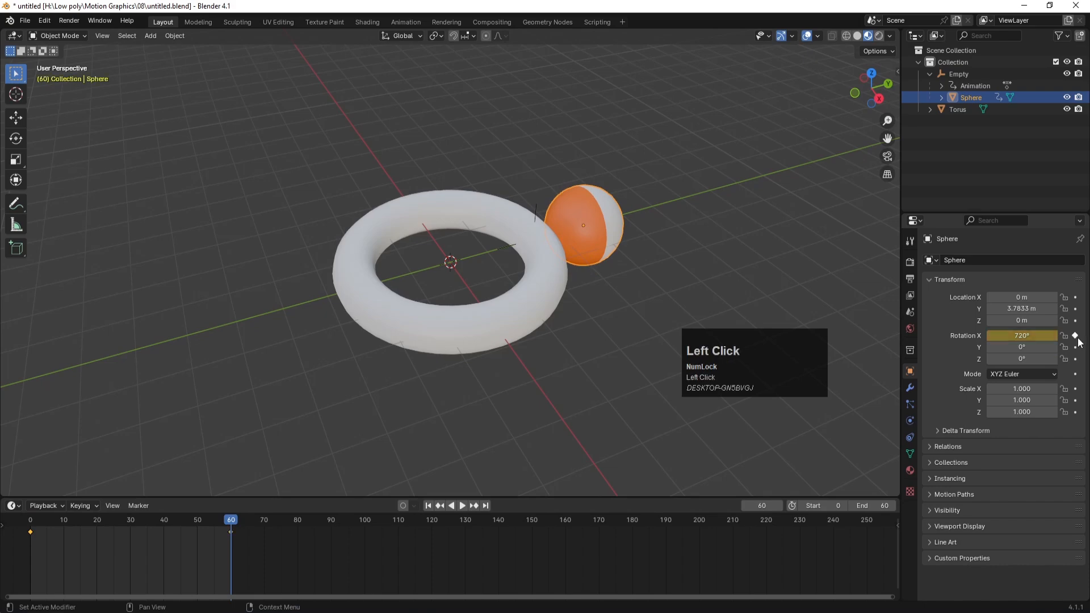
Set the sphere's starting rotation keyframe to Linear interpolation and play back the animation
right_click(37, 534)
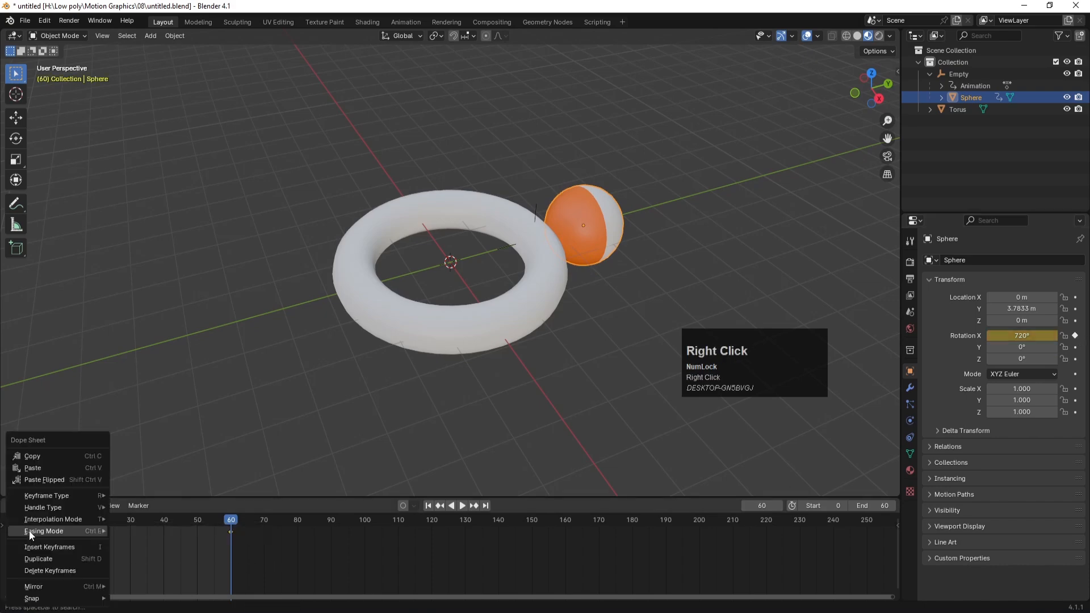
mouse_move(35, 519)
left_click(154, 467)
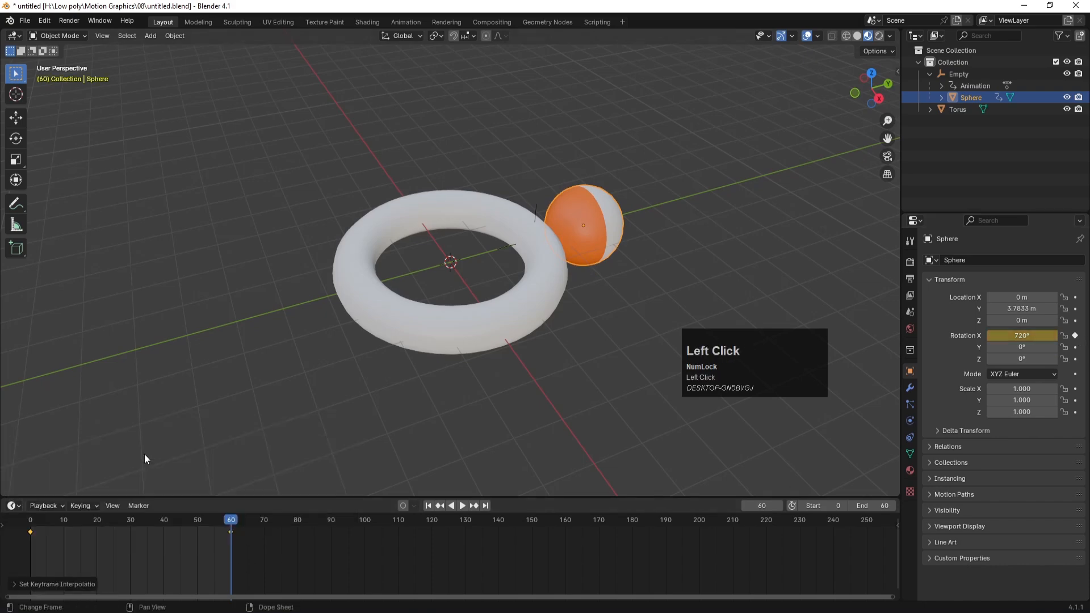
left_click(463, 506)
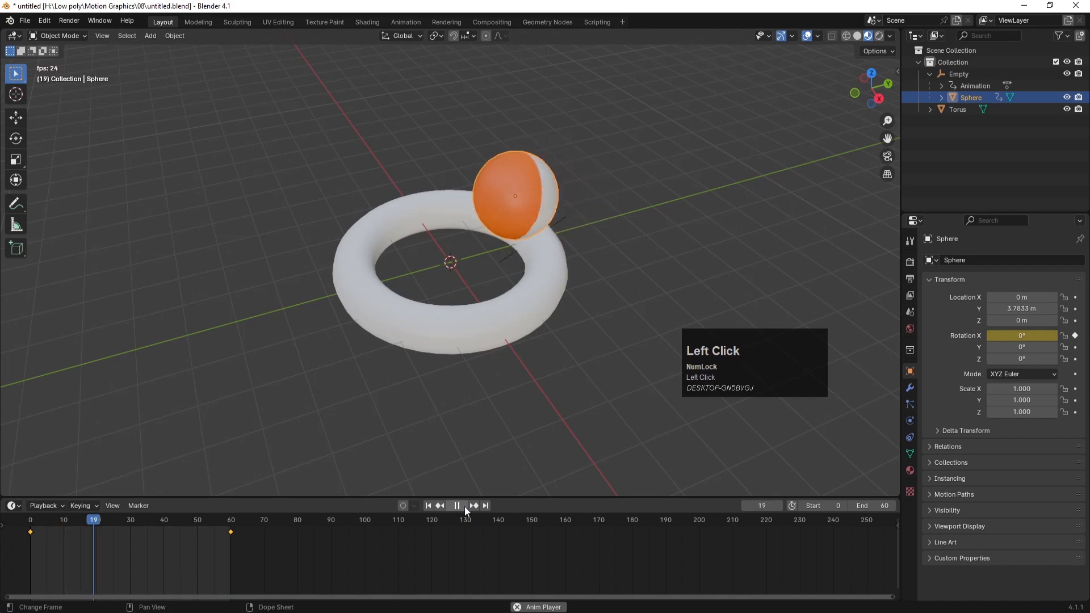
left_click(464, 507)
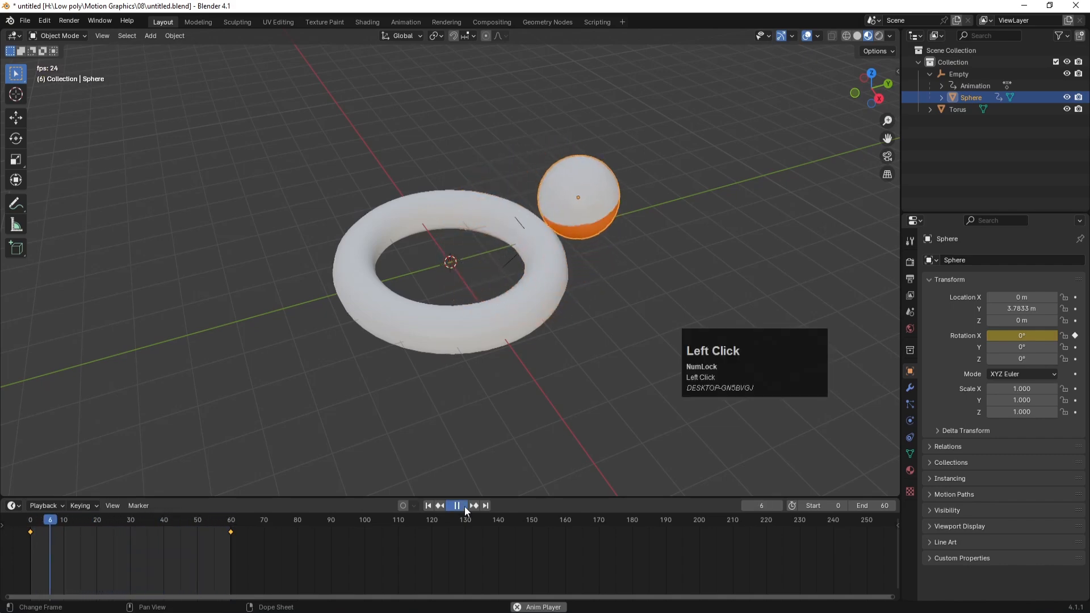
Change the sphere's X rotation keyframe at frame 60 to 360° and preview the animation from frame 0
left_click(474, 505)
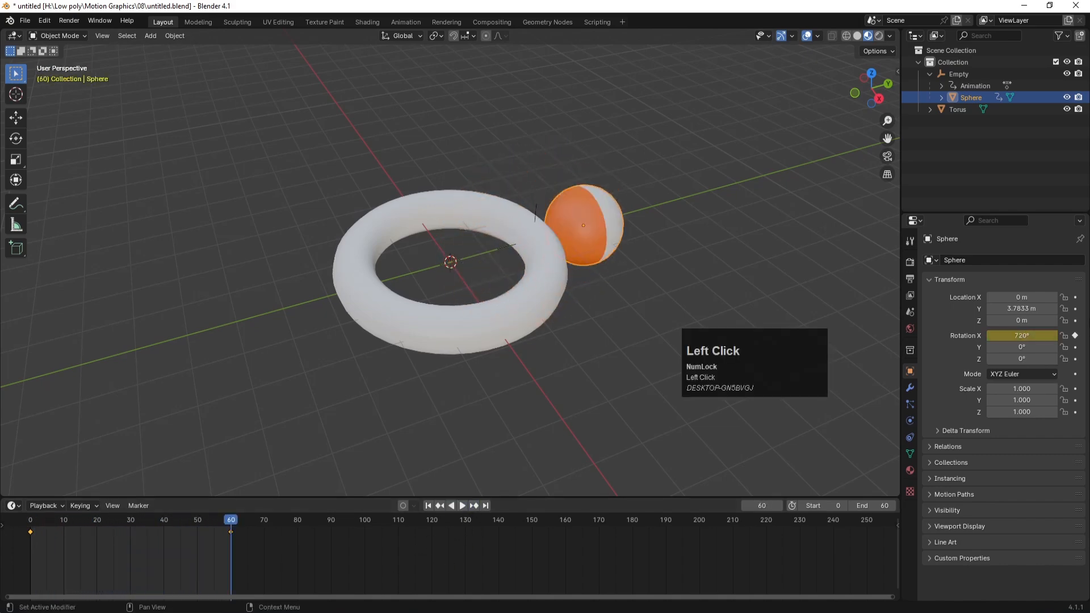
double_click(1020, 347)
double_click(1021, 337)
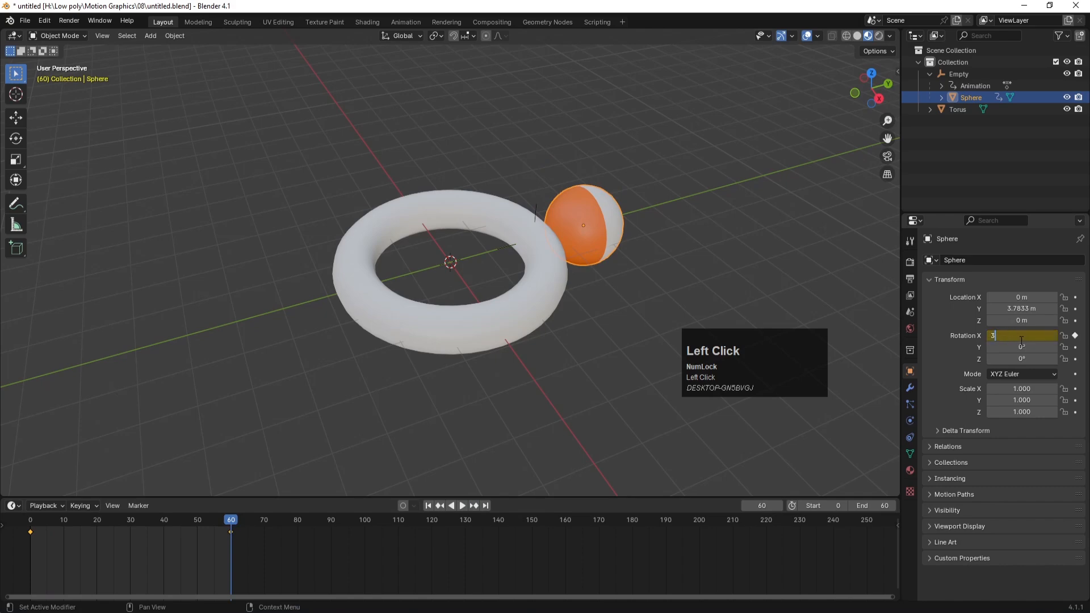
type("360")
key("Return")
left_click(1075, 335)
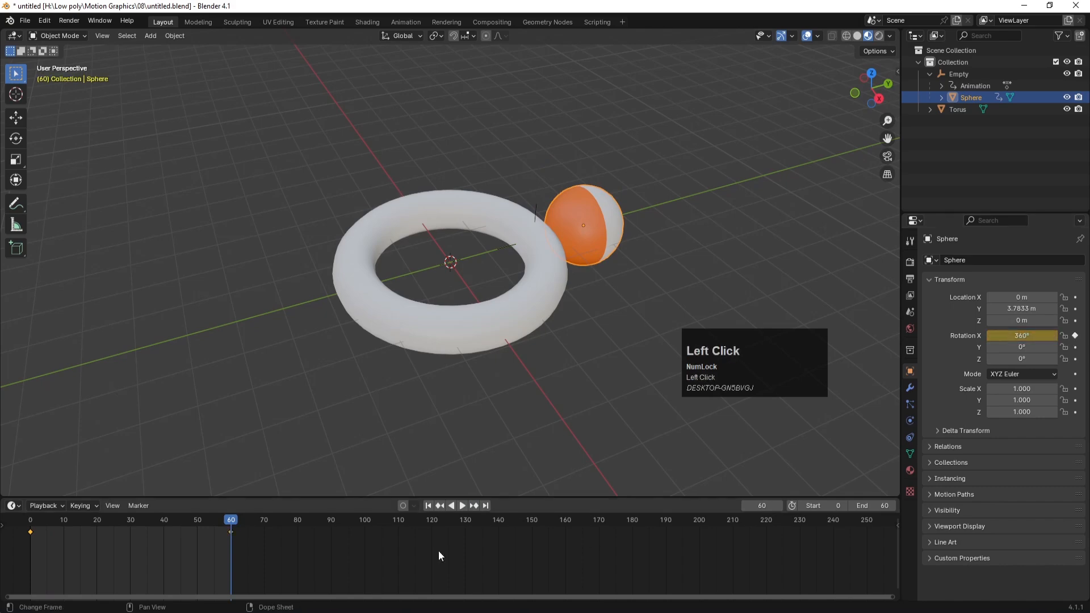
left_click(428, 505)
left_click(461, 505)
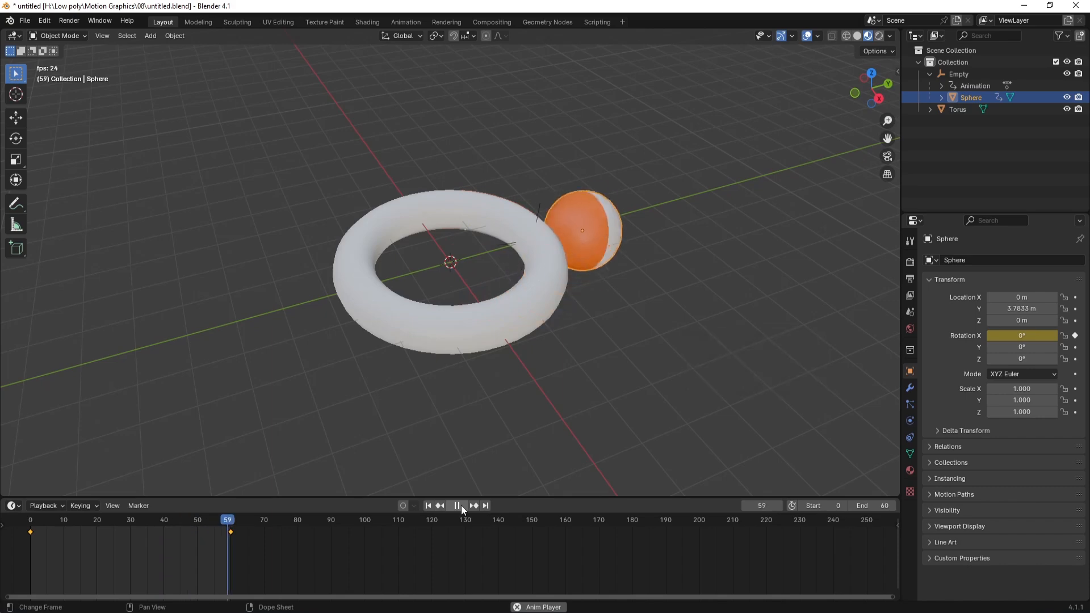
left_click(461, 505)
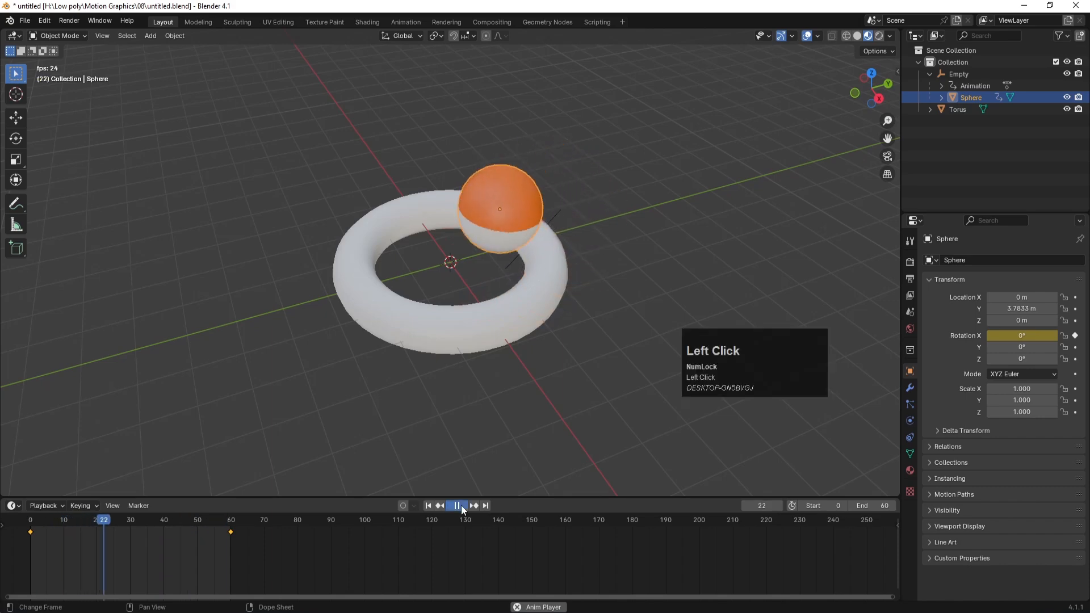
left_click(427, 506)
In top view, collapse the empty's hierarchy, then copy and paste the empty
key("KP_7")
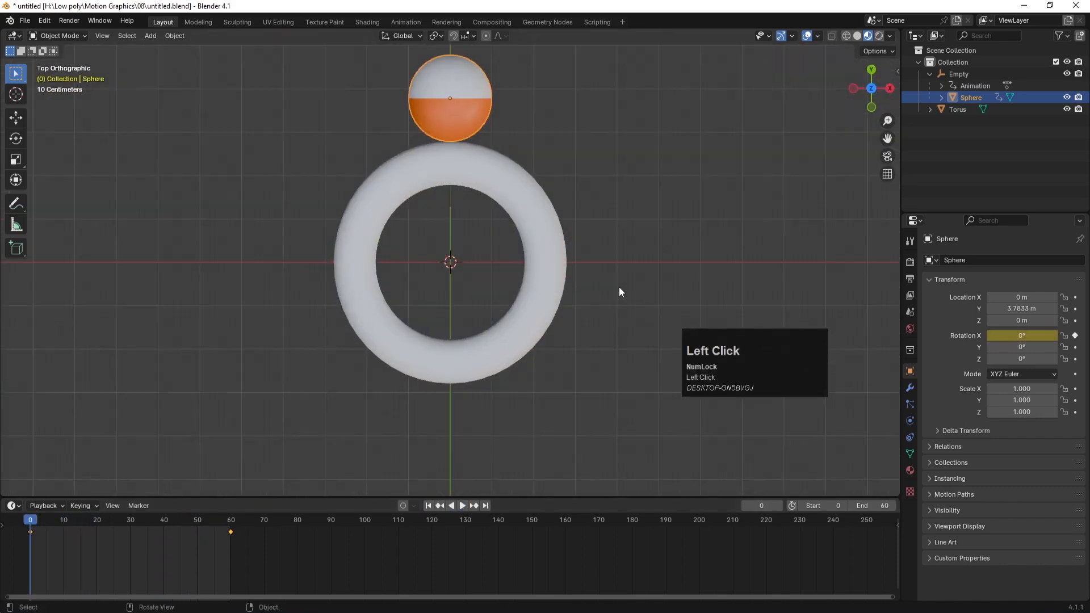
left_click(949, 122)
left_click(929, 74)
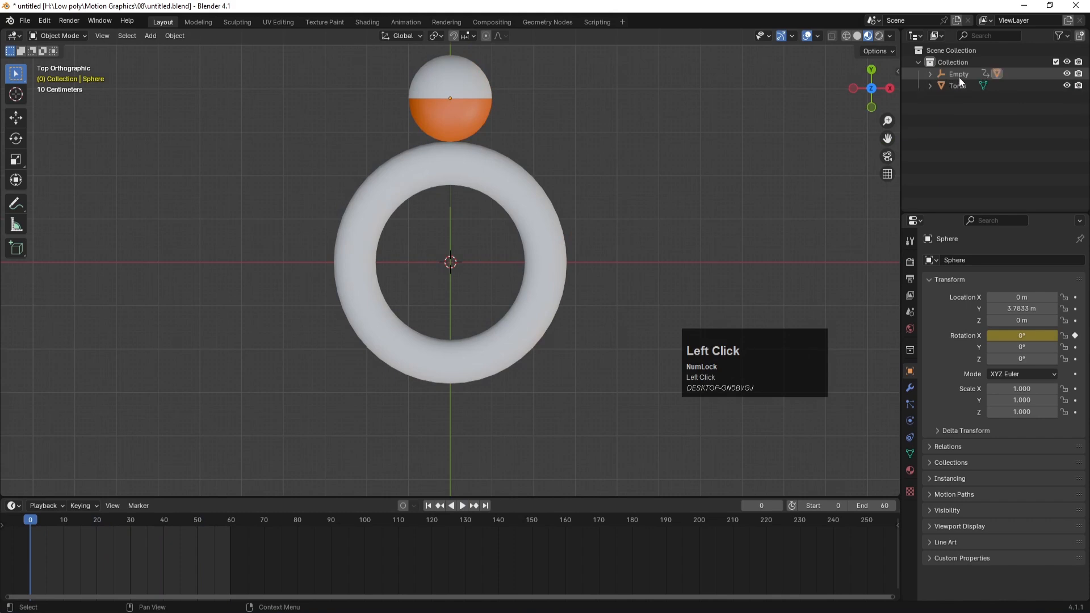
left_click(958, 76)
key("ctrl+c")
key("ctrl+v")
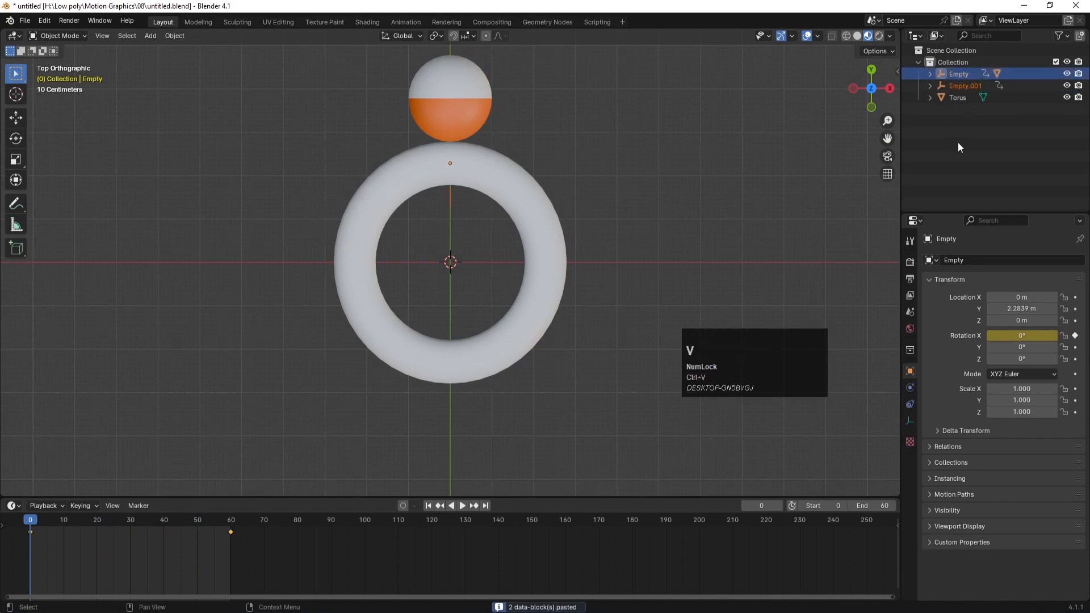
Set the pasted empty's Z rotation to 45° and move it to about X 2.12 m, Y 0.51 m on the torus
left_click(960, 85)
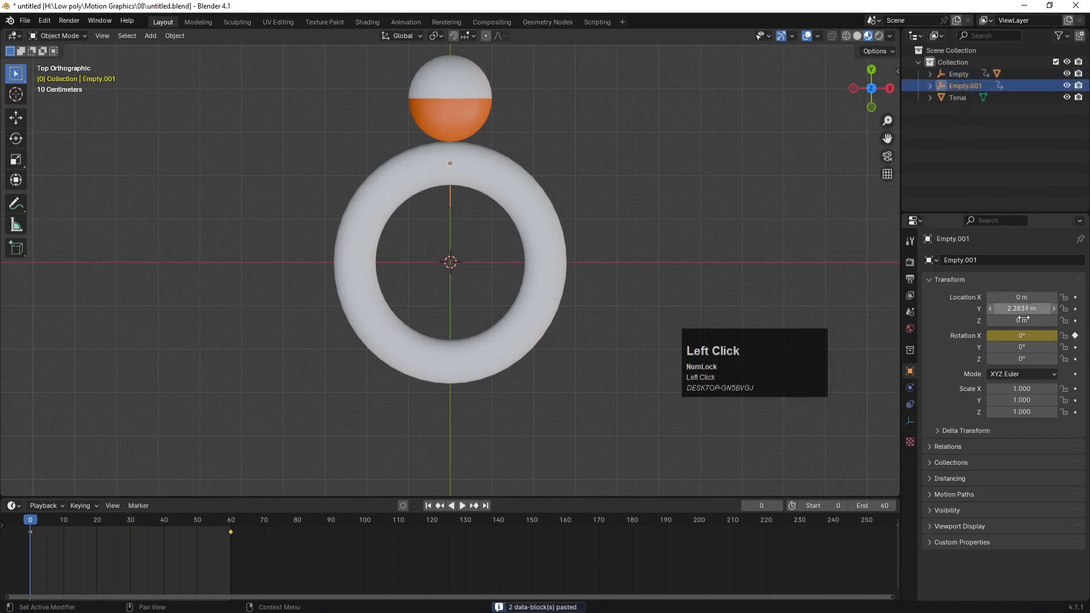
left_click_drag(1022, 359, 1048, 359)
left_click(1020, 358)
type("45")
key("Return")
key("g")
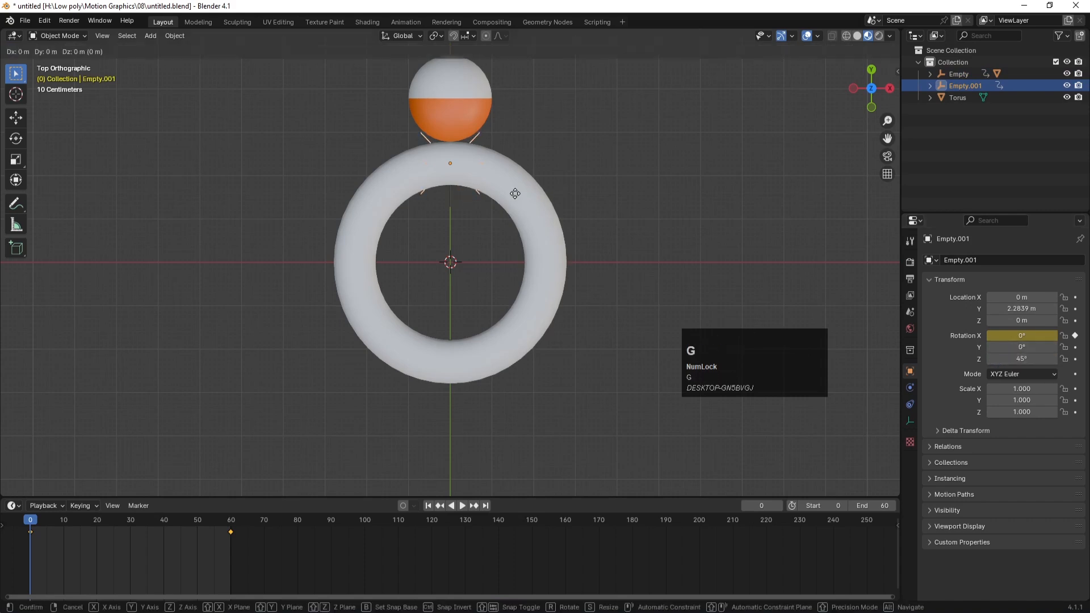
left_click(603, 273)
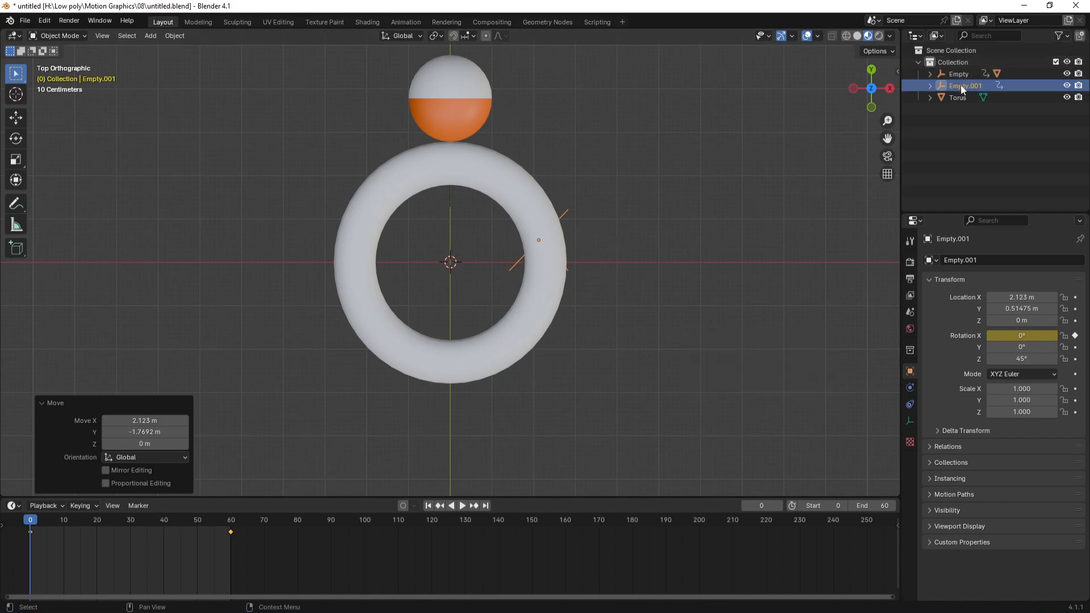
Delete the pasted empty and hide the torus in the viewport
left_click(929, 86)
left_click(960, 87)
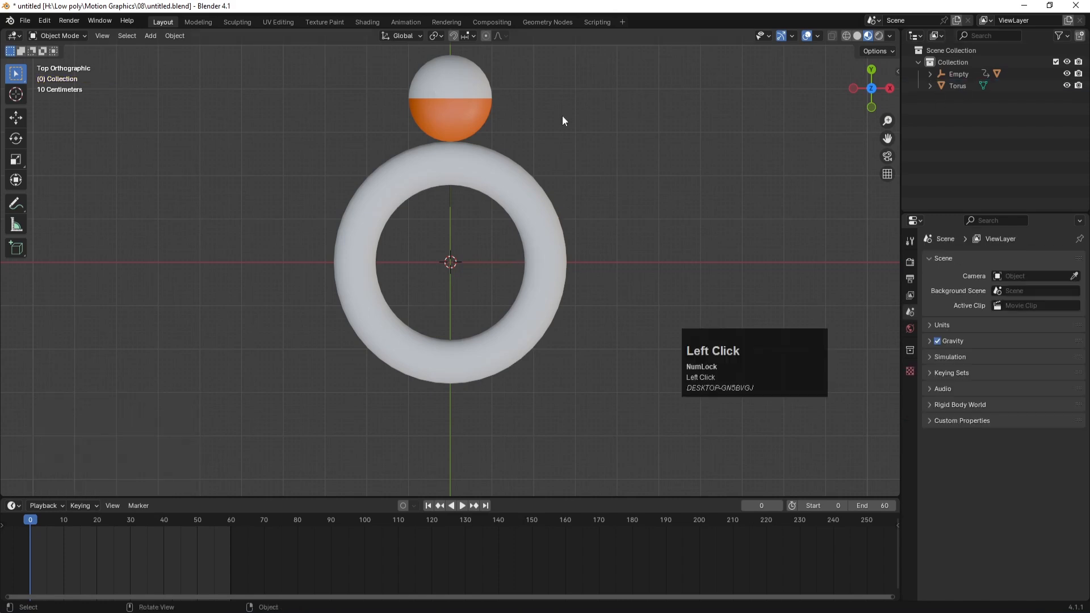
left_click(523, 199)
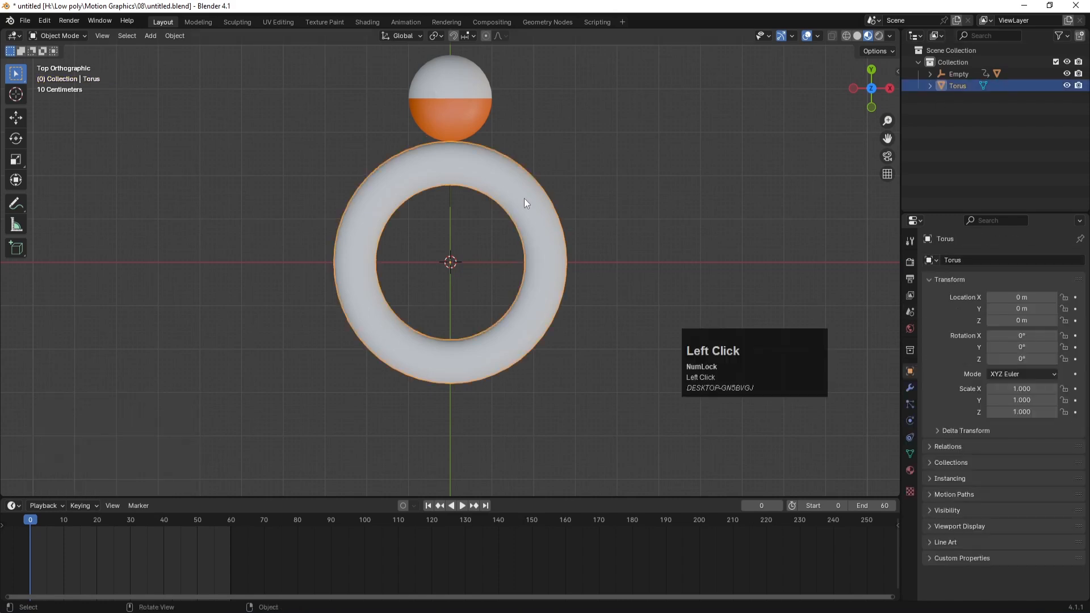
left_click(1062, 90)
Duplicate the original empty together with its sphere, rotating the copy 45° in top view, and show the torus again
left_click(512, 162)
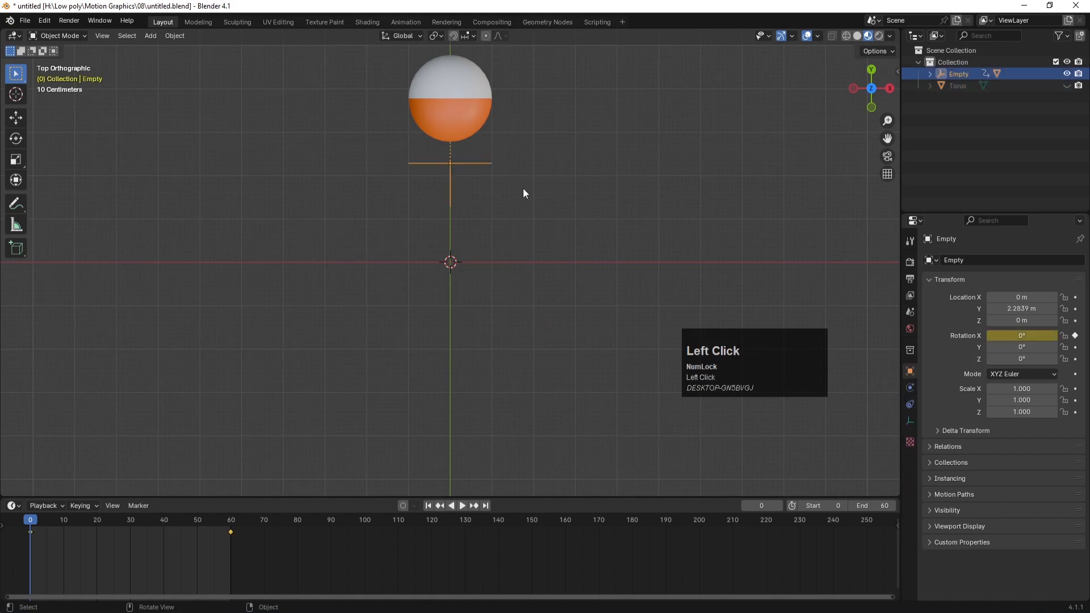
left_click_drag(561, 219, 349, 93)
key("shift+d")
key("r")
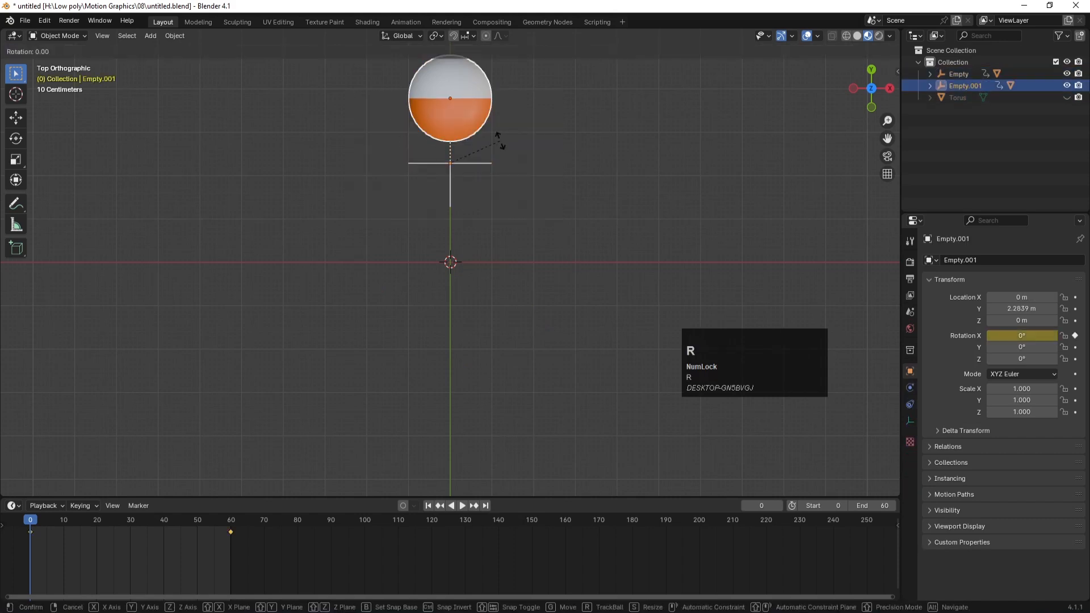
key("Return")
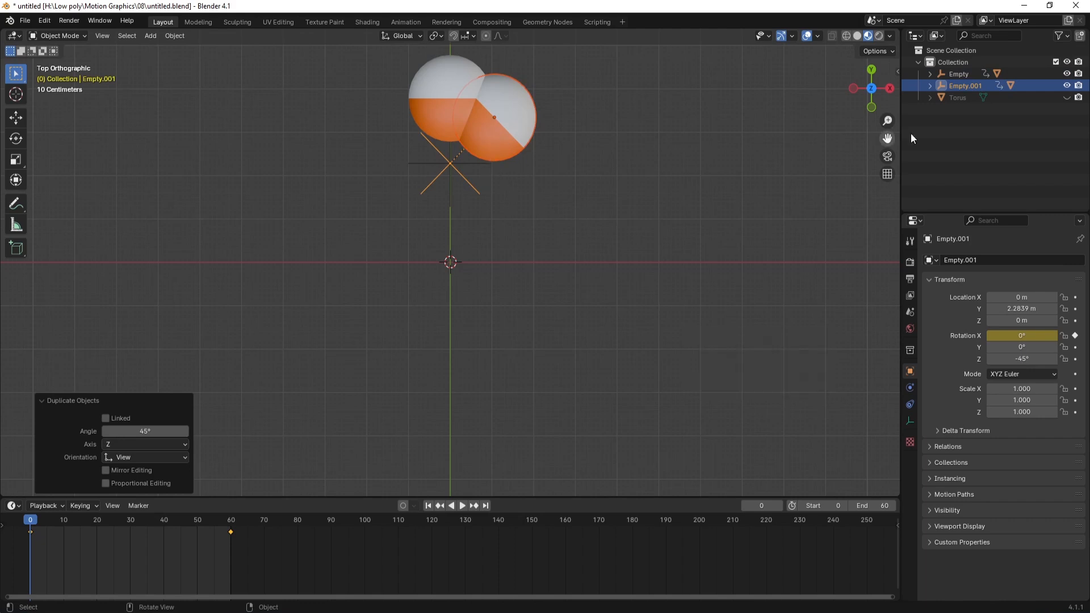
left_click(1066, 98)
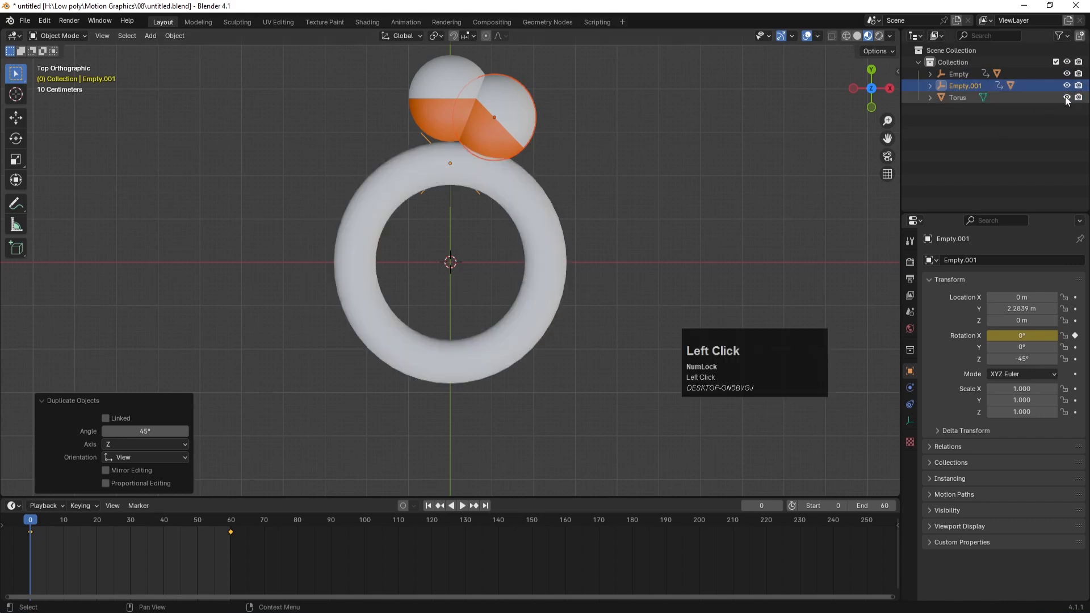
Move the duplicated empty and sphere to the torus tube's lower-right part and set the empty's Z rotation to -120°
key("g")
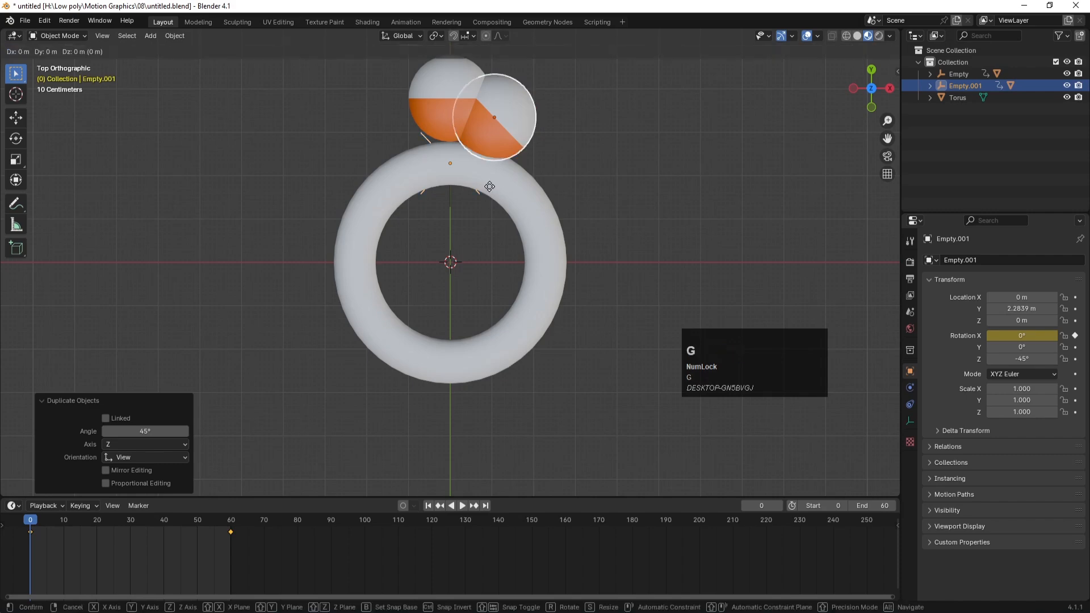
left_click(571, 333)
key("r")
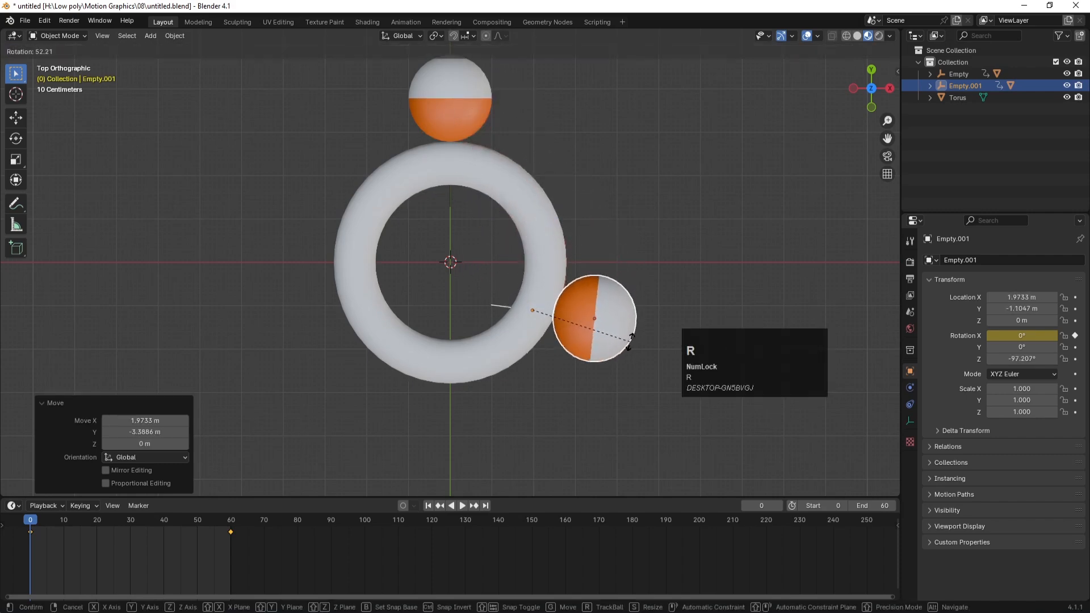
left_click(627, 381)
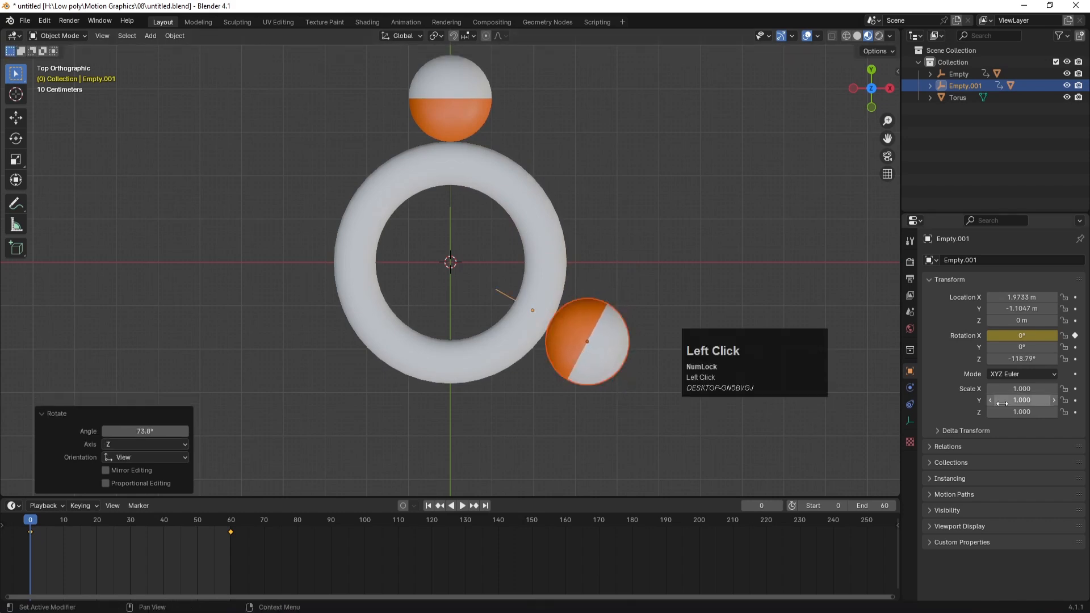
left_click(1015, 359)
type("-120")
key("Return")
Switch to Solid shading with X-ray and move the duplicated empty and sphere to about X 1.85 m, Y -1.32 m
key("alt+z")
key("z")
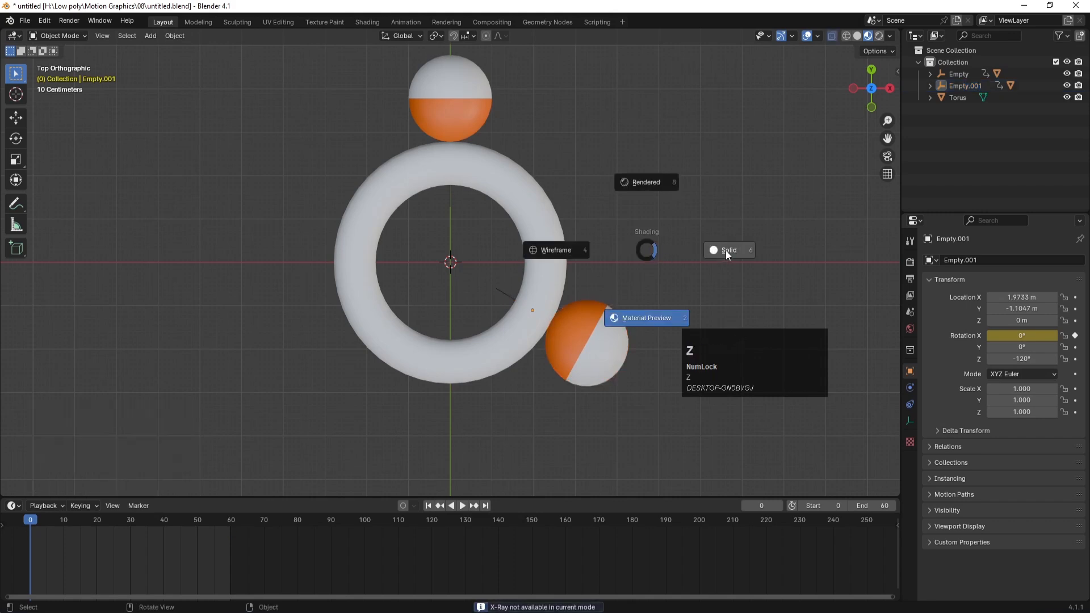
left_click(727, 249)
left_click(571, 312)
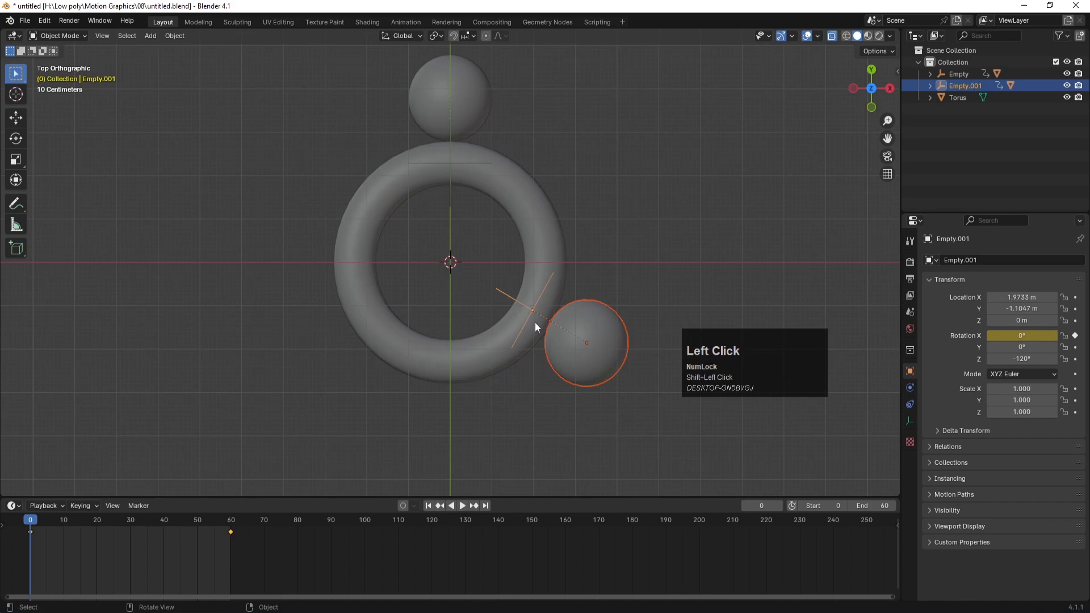
key("g")
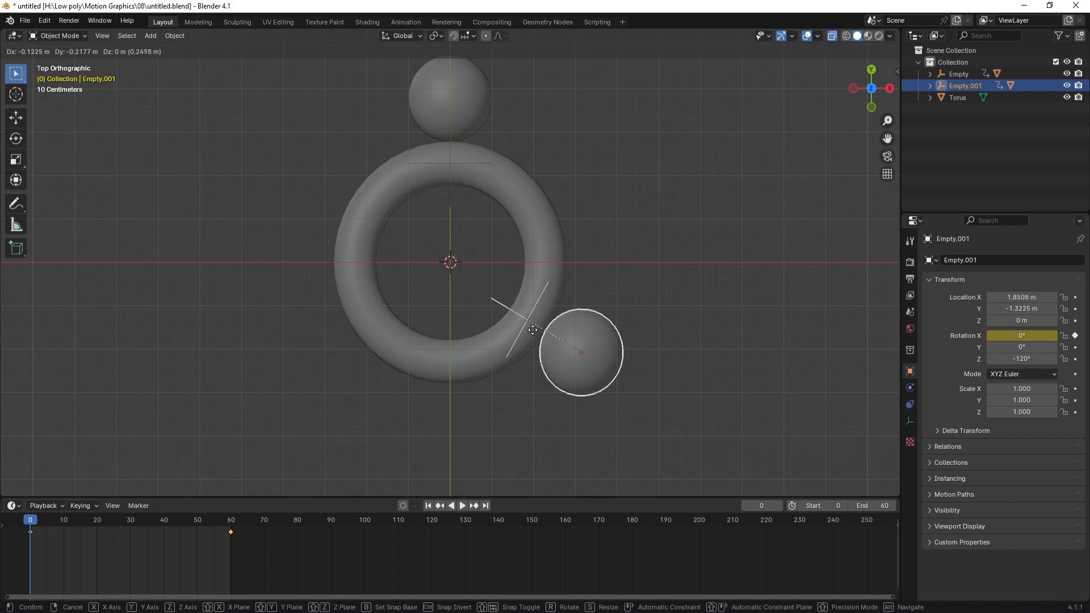
left_click(540, 322)
left_click(636, 213)
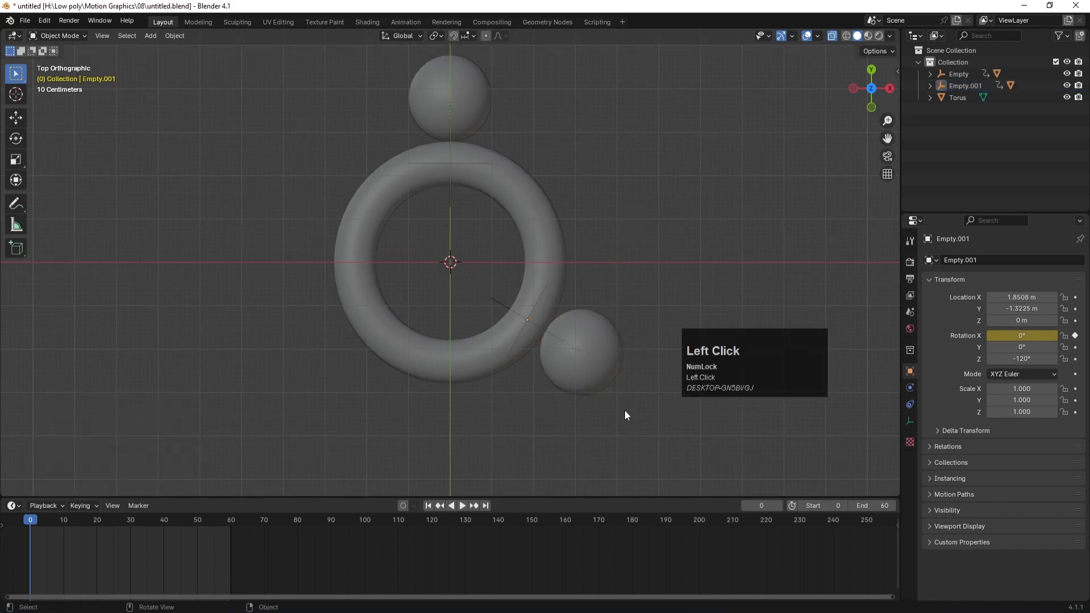
Duplicate the lower-right empty and sphere, rotate the copy about 90°, and place it at the torus's lower-left part
left_click_drag(625, 418, 560, 312)
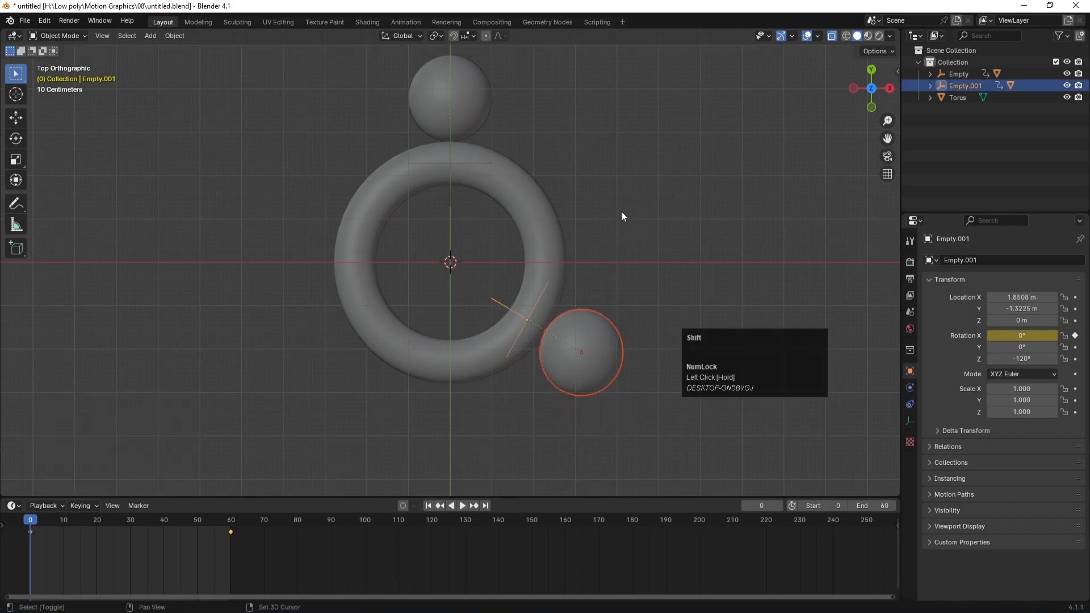
key("shift+d")
key("r")
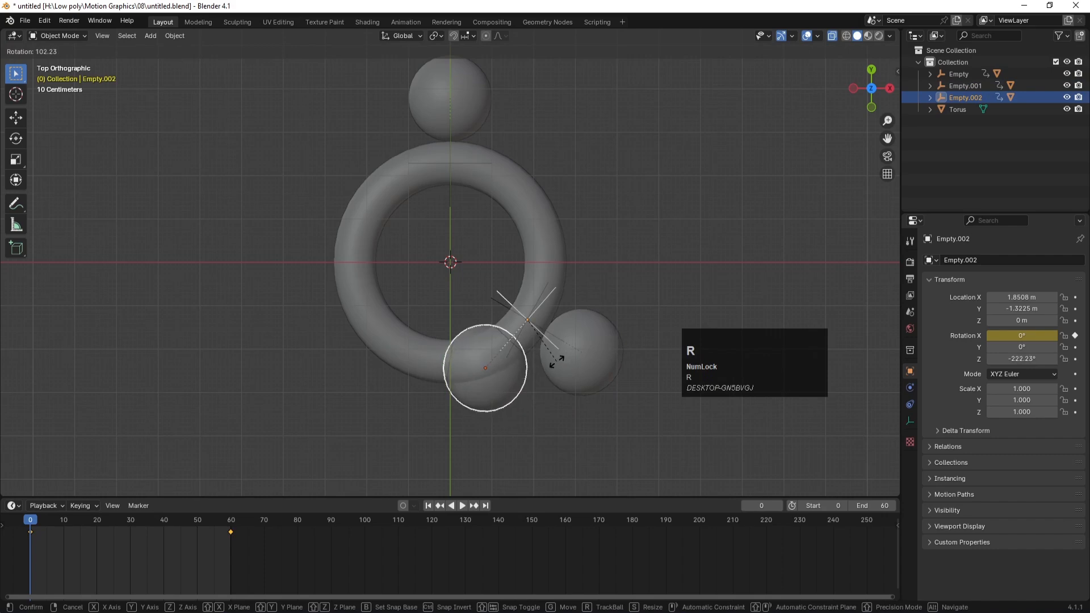
left_click(578, 372)
key("g")
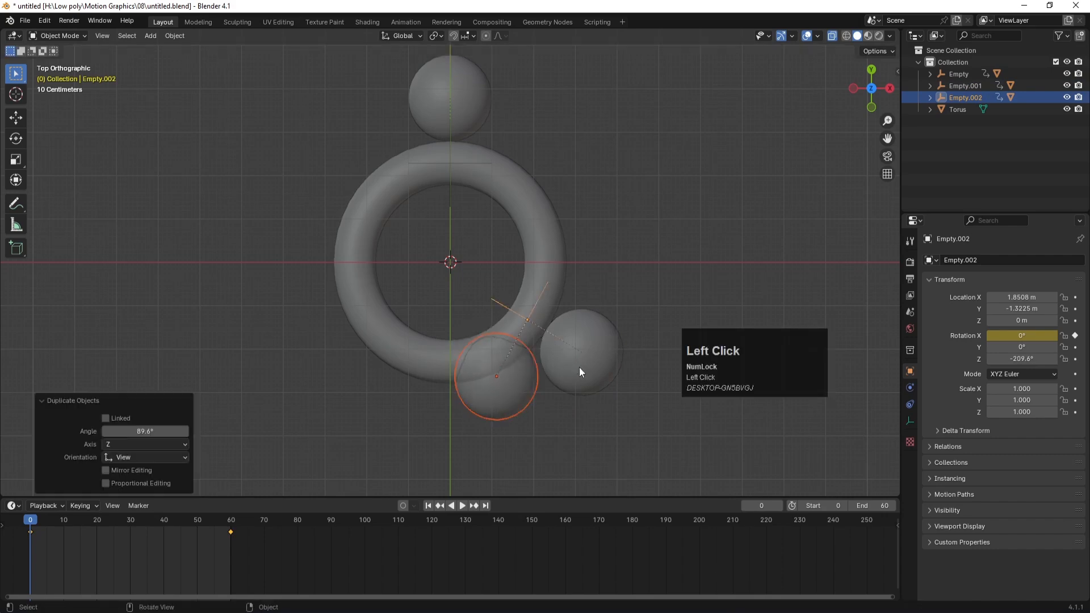
left_click(430, 377)
Refine the third empty's Z rotation to about -230° and its position to about X -1.93 m, Y -1.17 m
key("r")
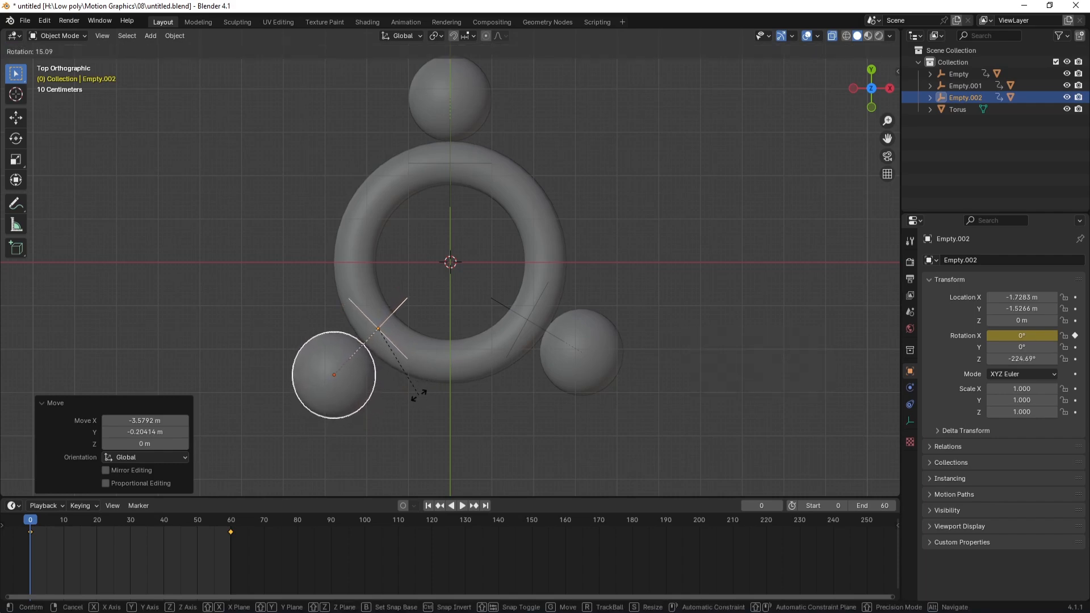
left_click(418, 394)
key("g")
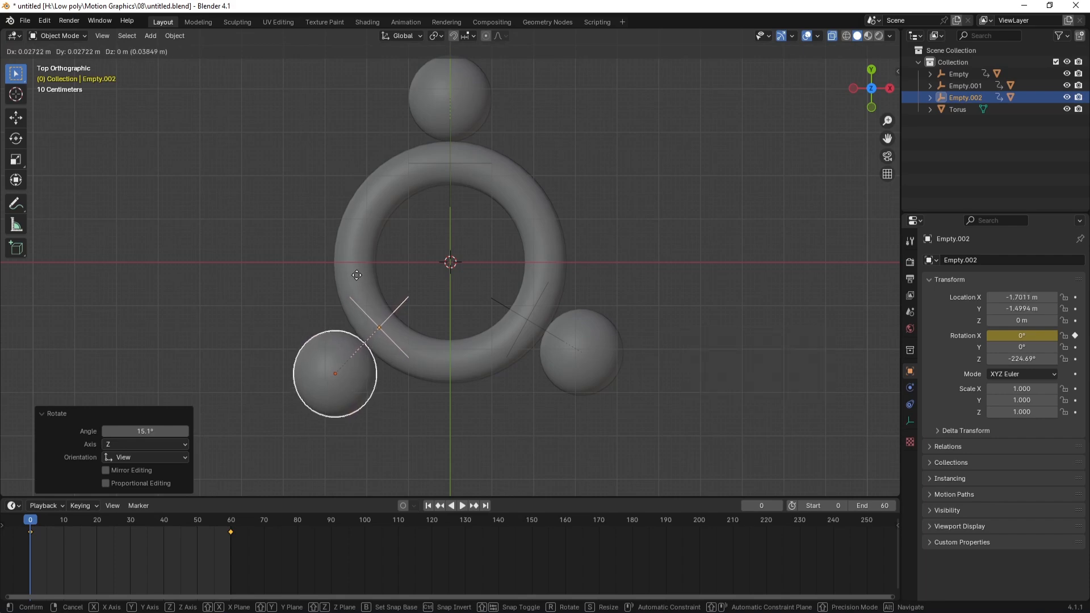
left_click(356, 275)
key("r")
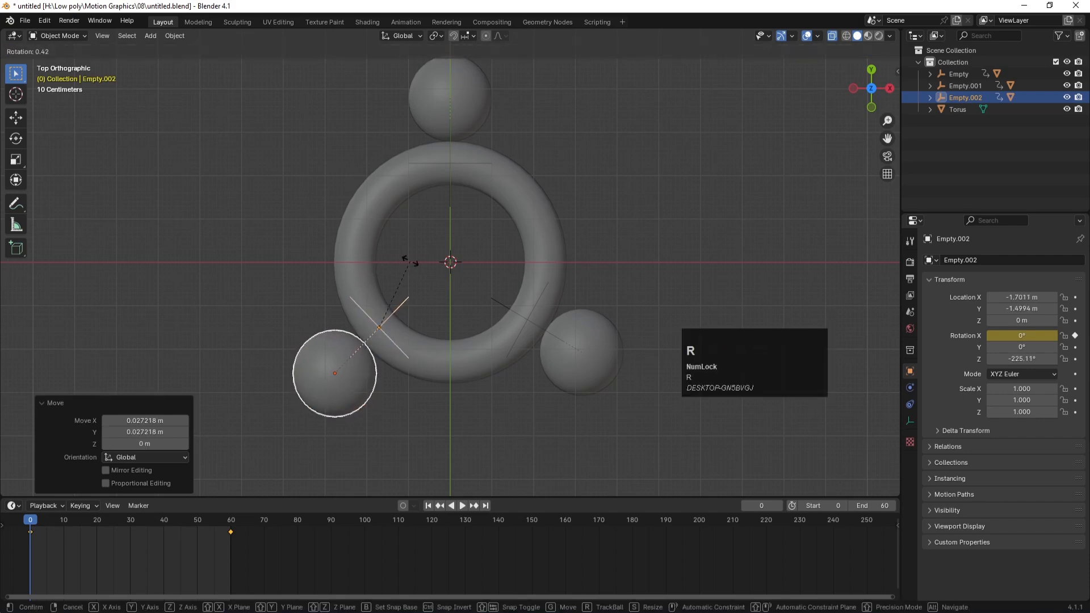
left_click(416, 269)
key("g")
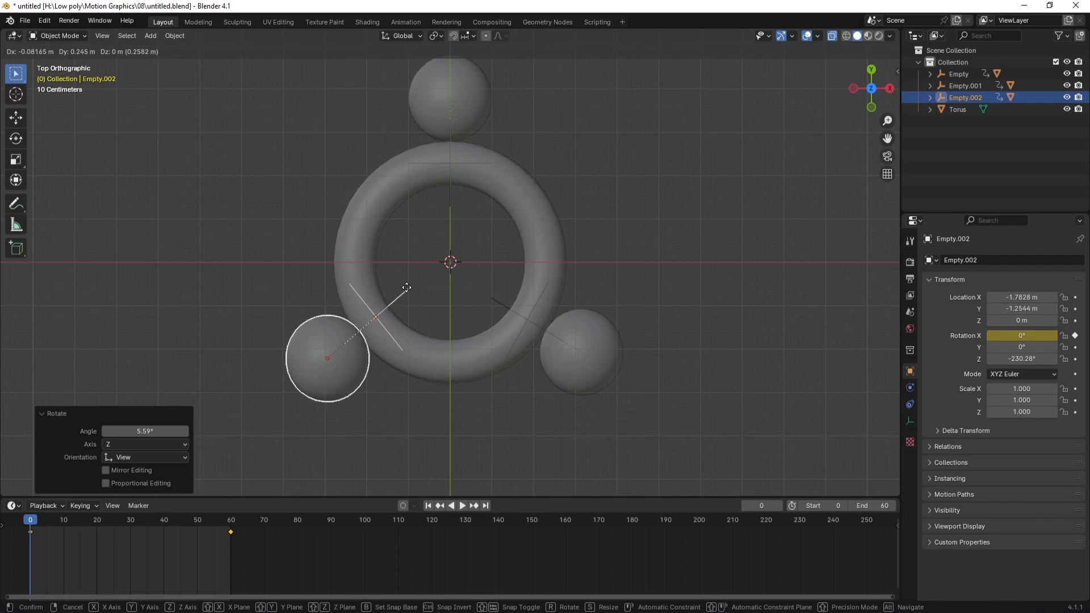
left_click(402, 288)
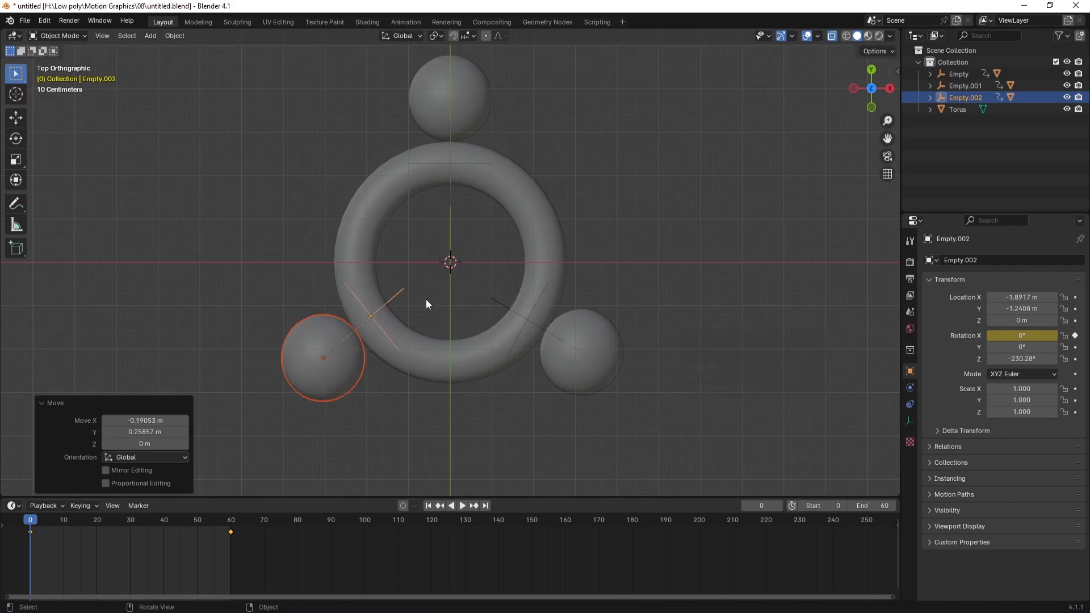
key("g")
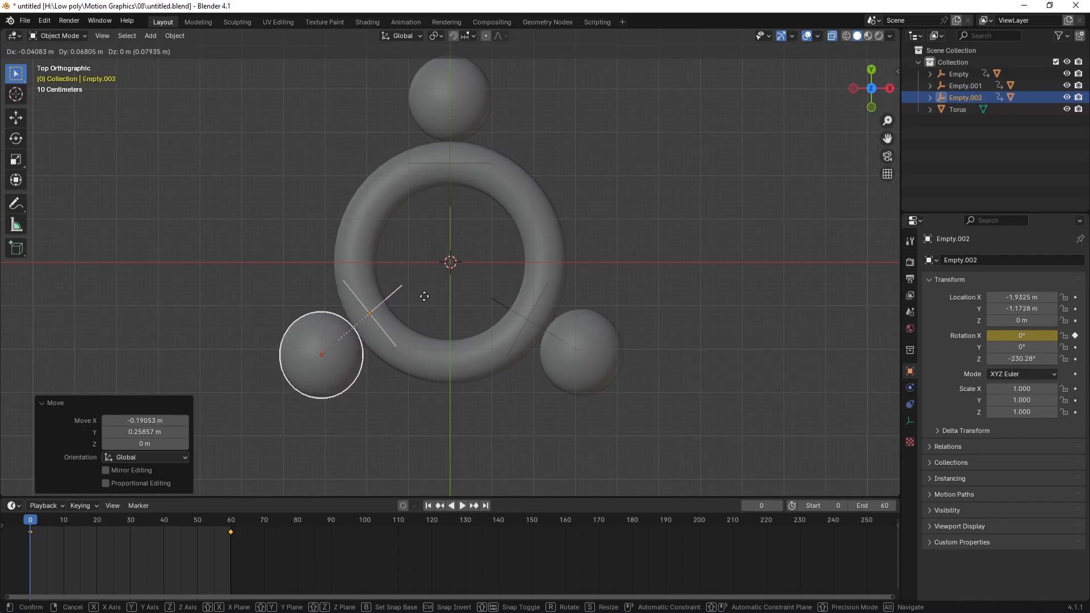
left_click(424, 297)
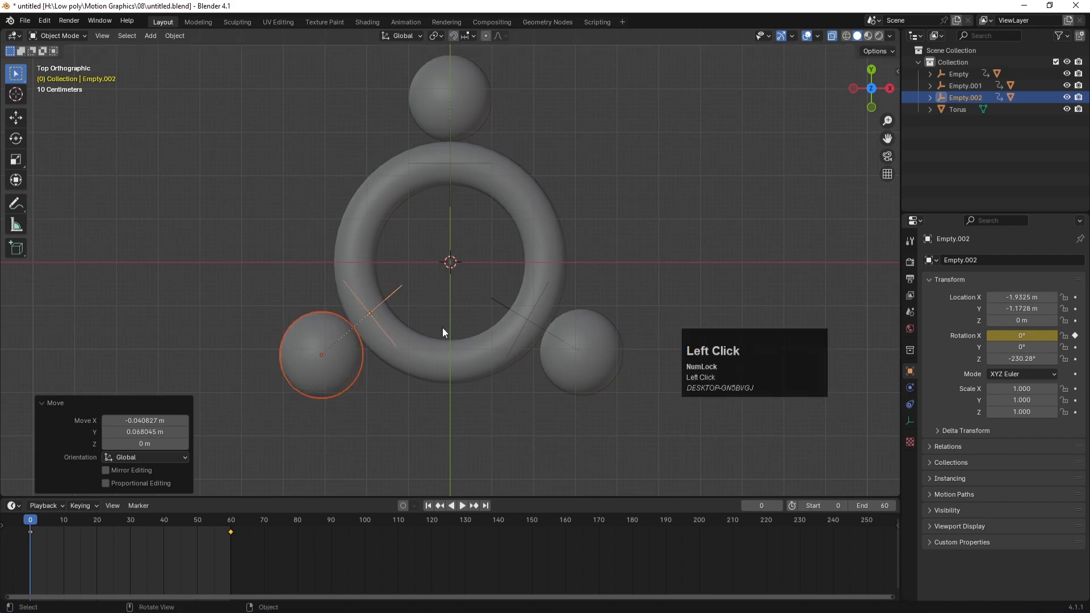
Scrub the animation to frame 24 and move the third empty and sphere to about X -1.92 m, Y -1.28 m
left_click(463, 505)
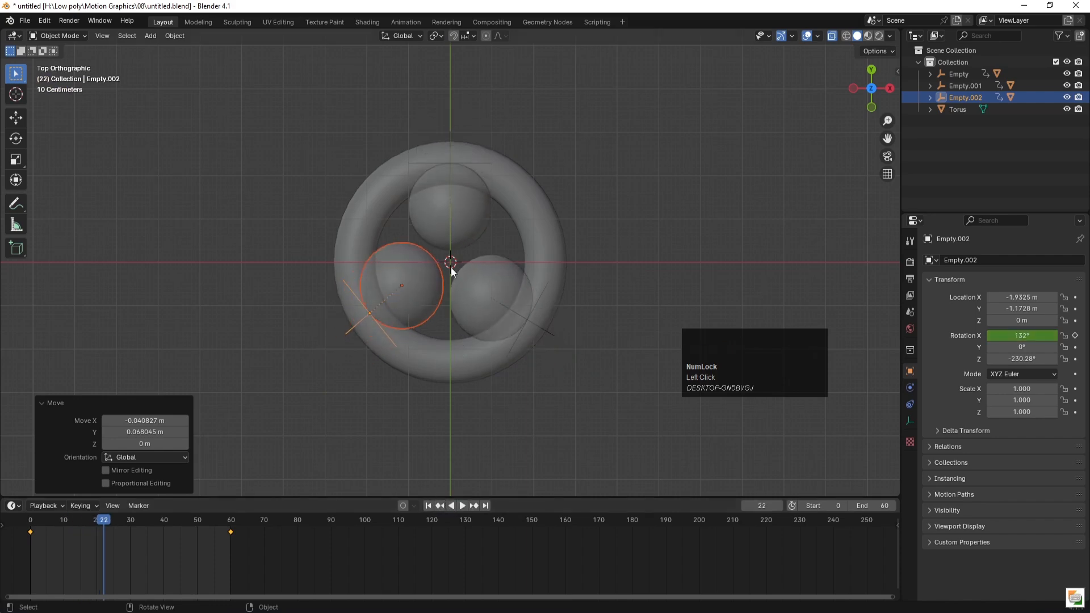
left_click(109, 521)
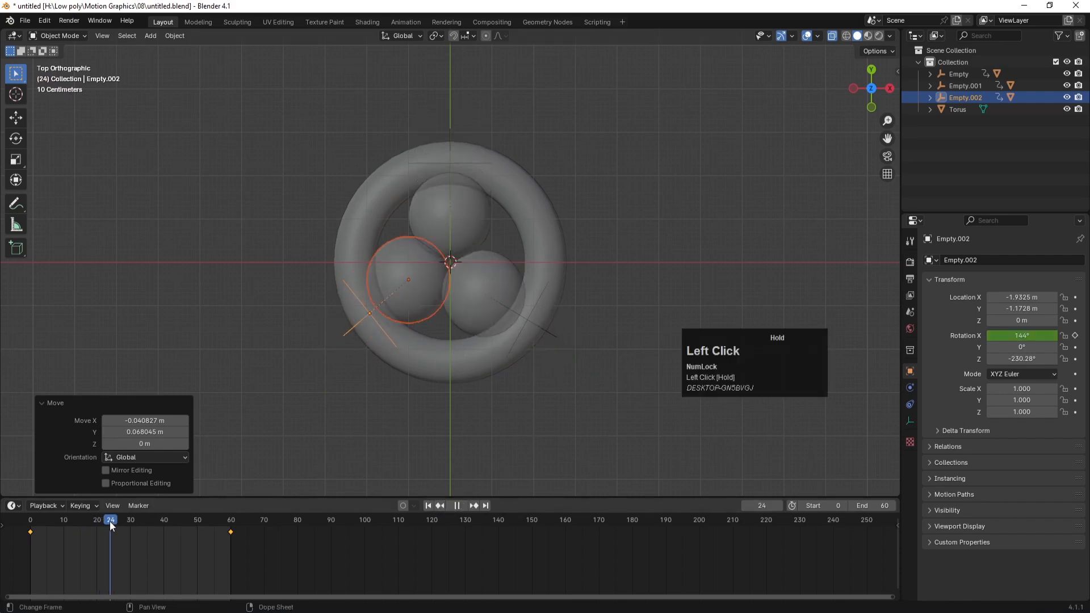
key("g")
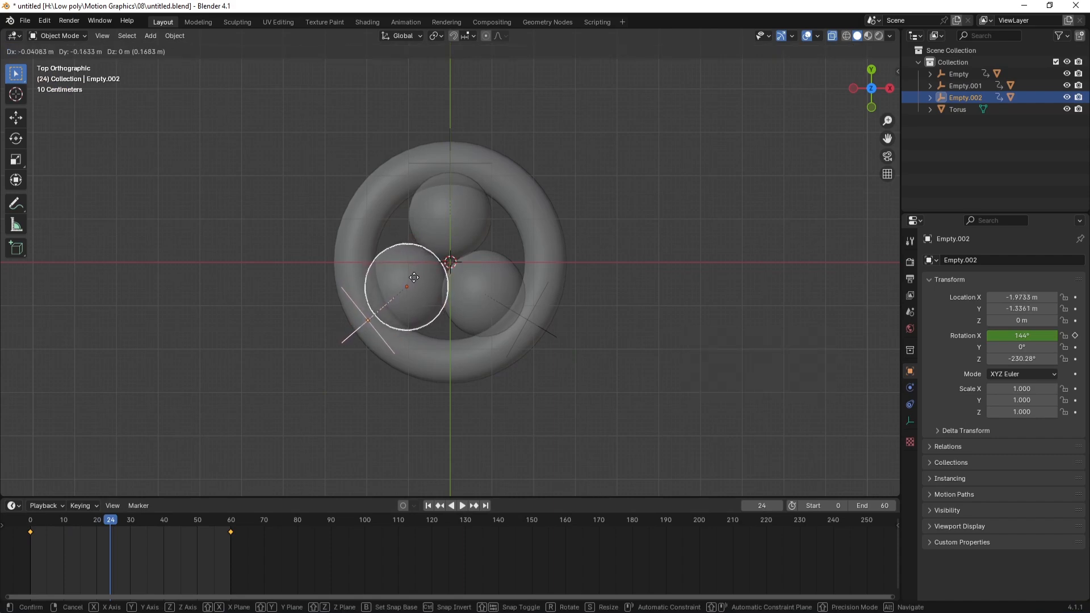
left_click(417, 275)
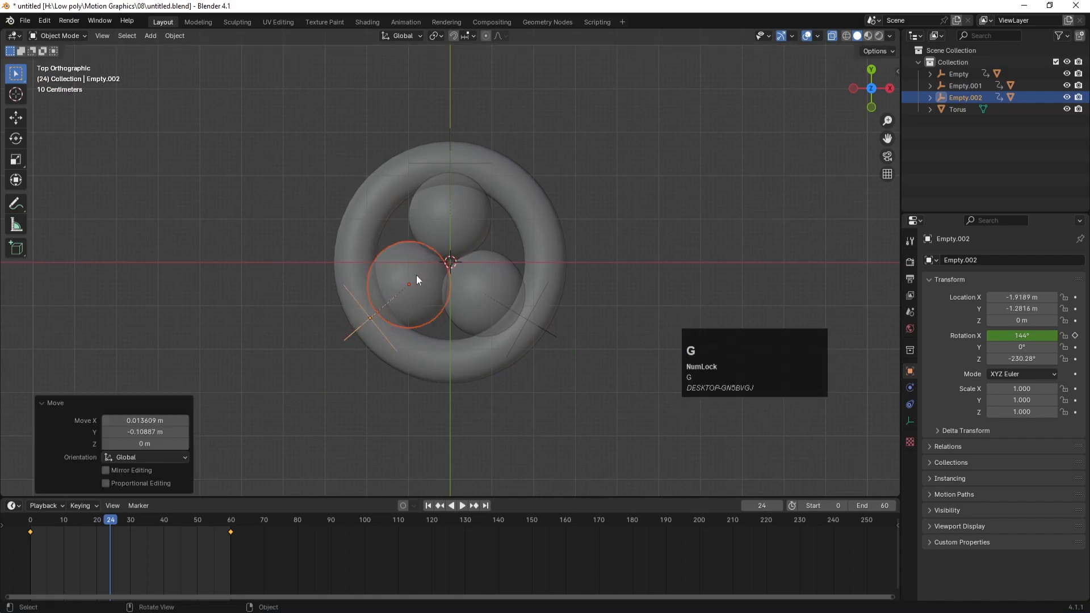
Preview the animation from the first frame in top view, then return to frame 0
left_click(428, 505)
left_click(463, 505)
left_click(462, 505)
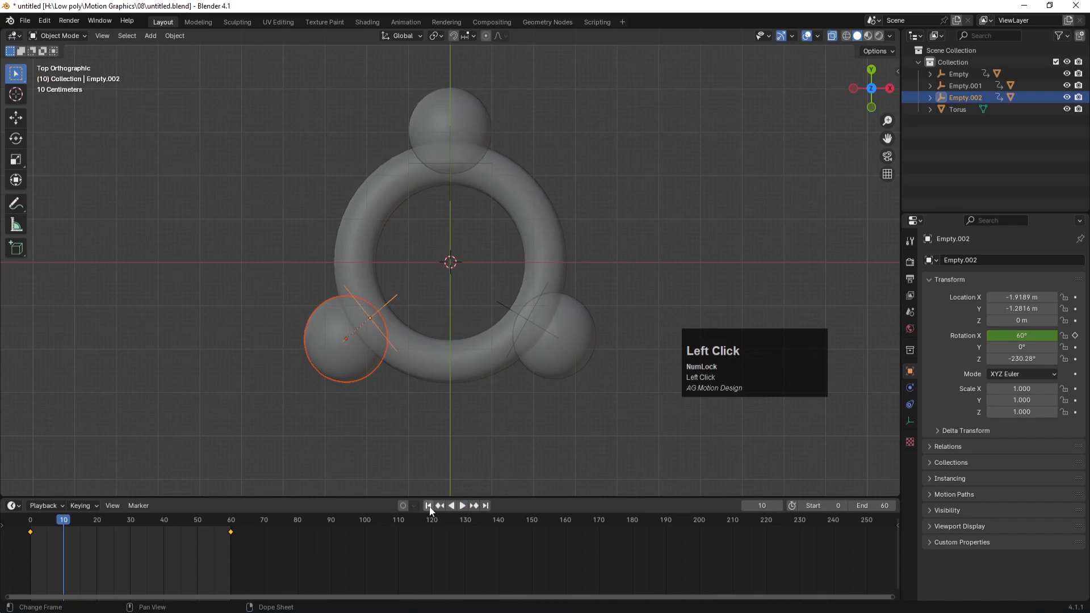
left_click(429, 505)
Turn off X-ray, deselect everything, and play the animation of the three spheres from frame 0 to frame 11
middle_click_drag(555, 240, 495, 179)
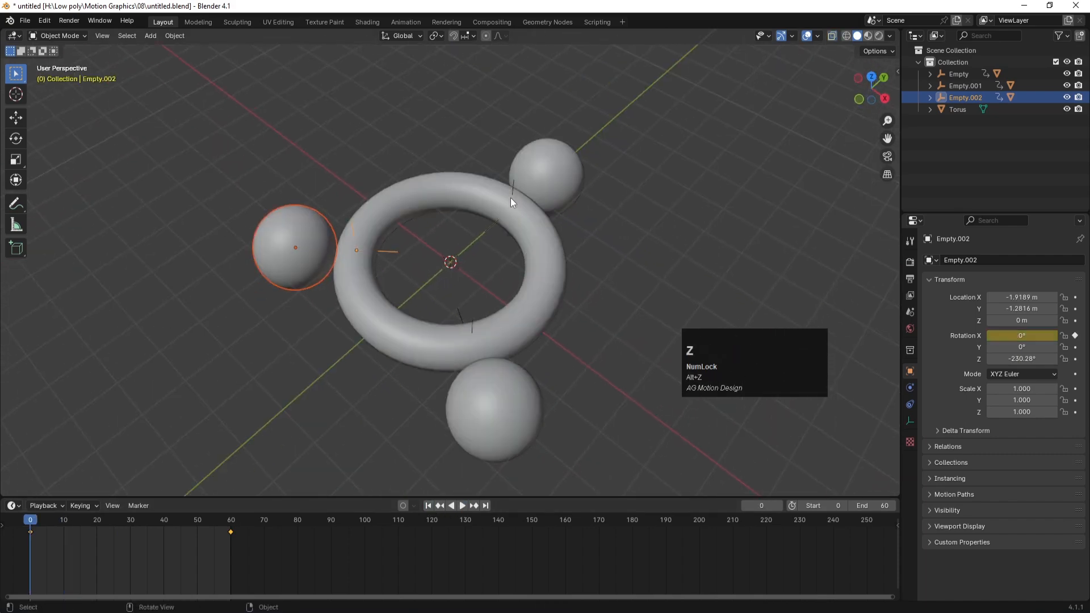
left_click(597, 253)
left_click(462, 506)
left_click(462, 506)
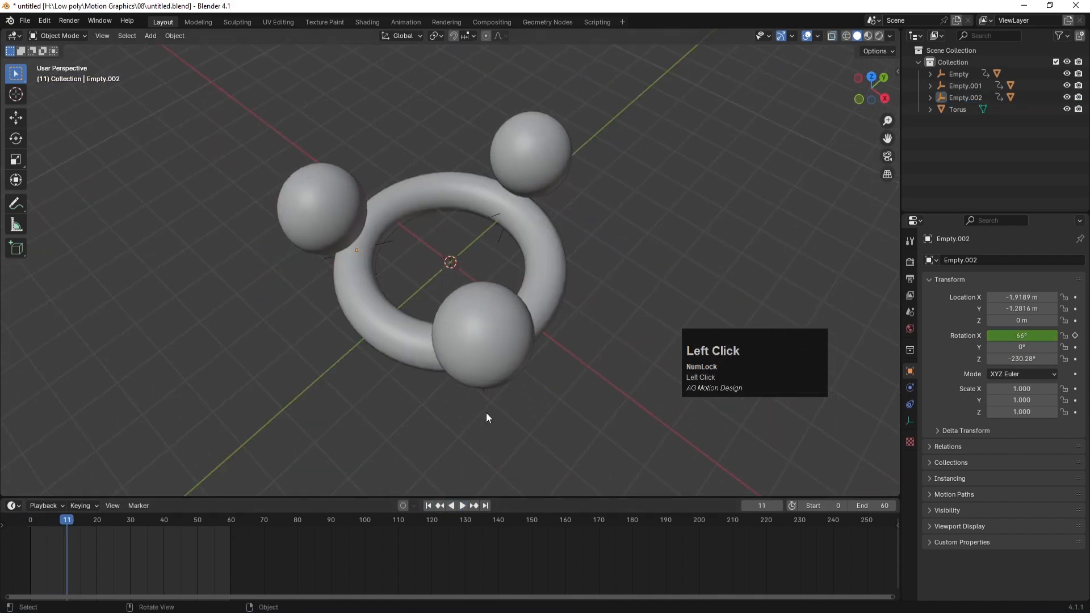
Switch the viewport to Material Preview shading and play the animation on to frame 29
key("z")
left_click(601, 321)
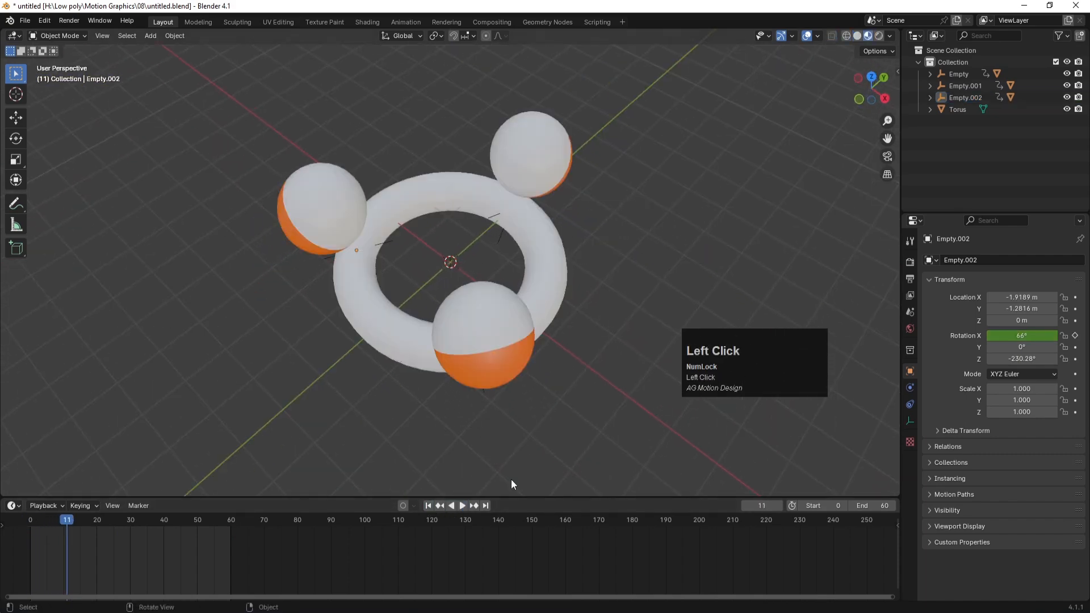
left_click(462, 506)
left_click(460, 507)
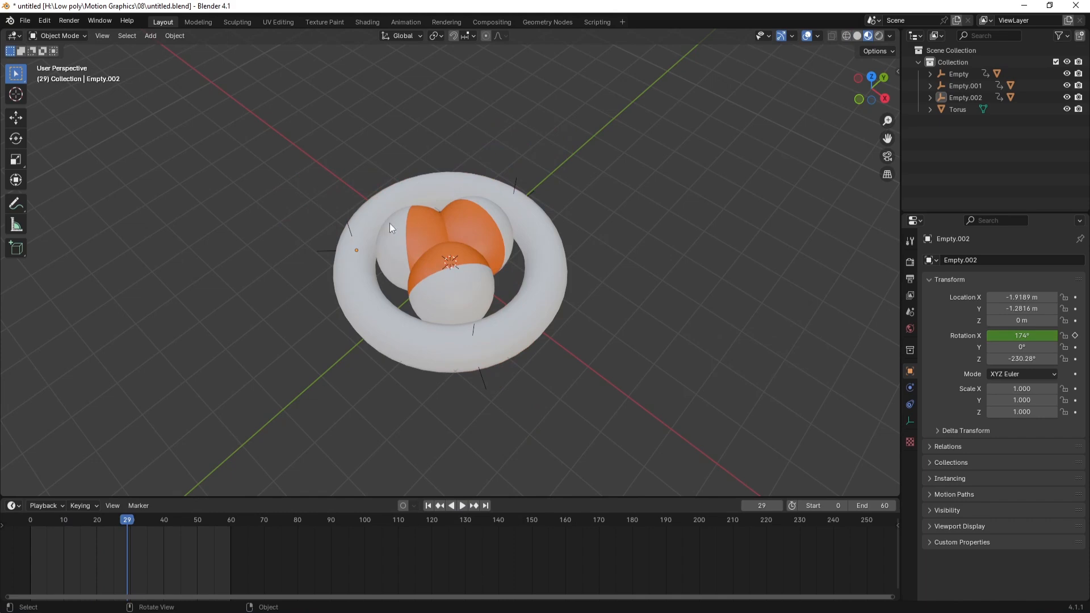
Delay Empty.001's rotation keyframes by 10 frames and Empty.002's rotation keyframes by 20 frames
left_click(959, 86)
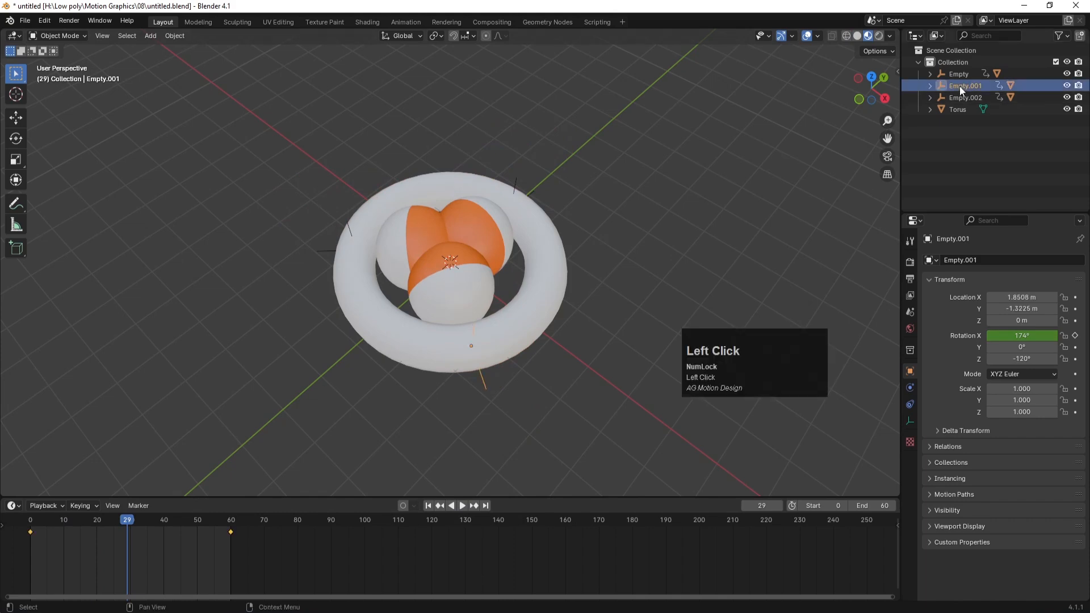
left_click_drag(328, 551, 64, 537)
left_click(962, 100)
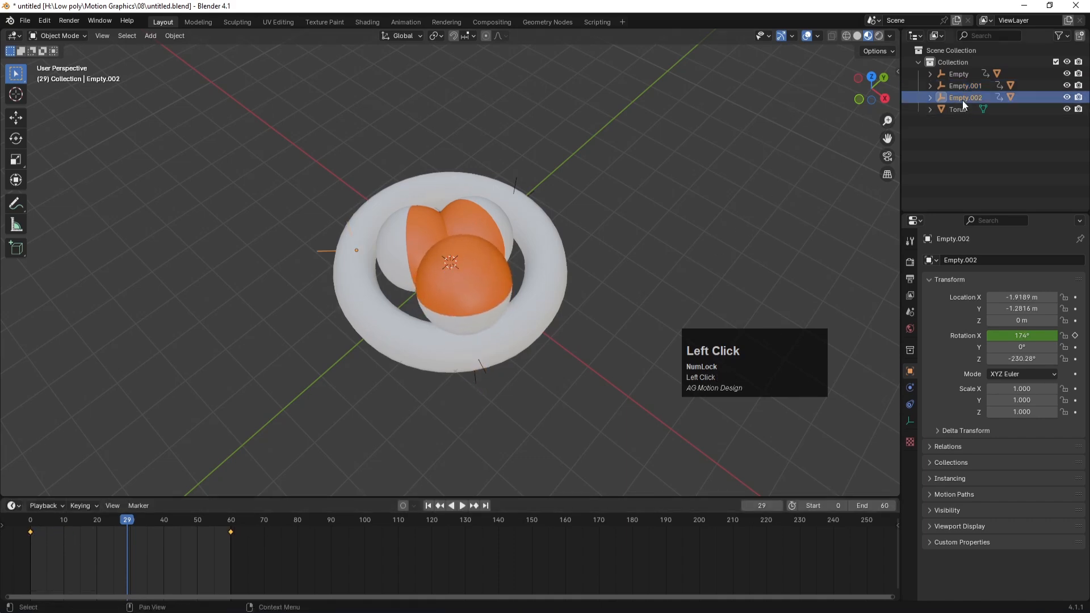
left_click_drag(308, 554, 33, 521)
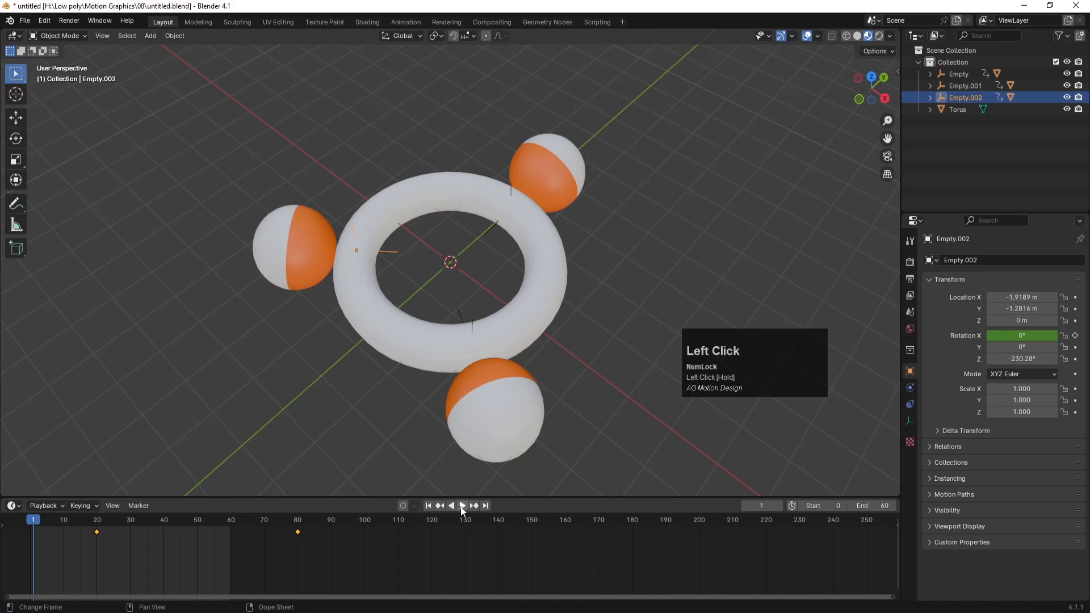
Preview the staggered sphere animation from frame 1, stop it, and return to frame 0
left_click(461, 506)
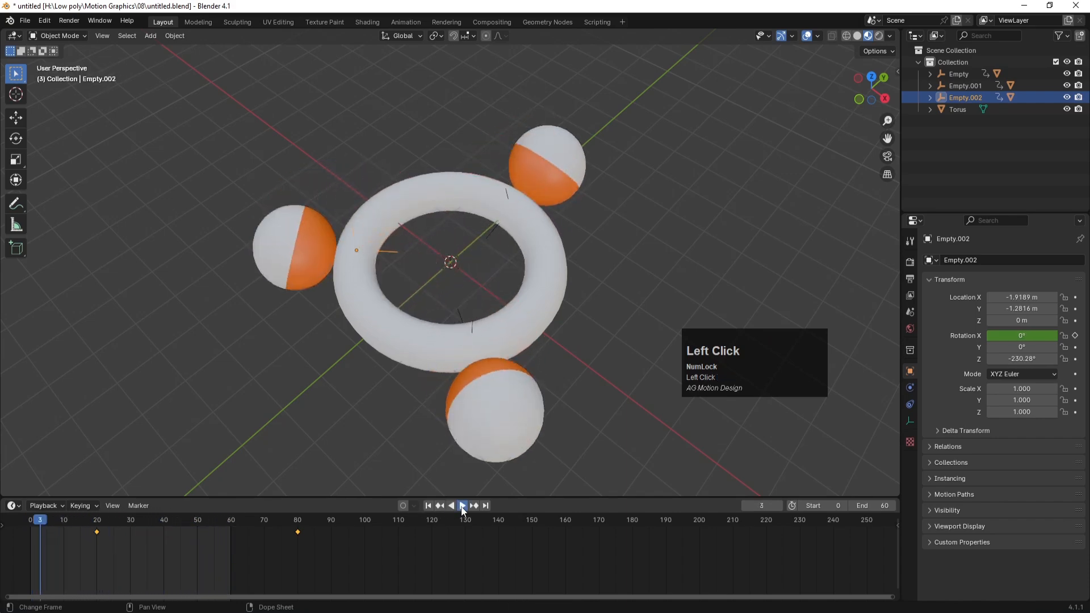
left_click(462, 507)
left_click(461, 507)
left_click_drag(94, 525, 28, 525)
Select Empty.002 with its keyframes and show its curves in an enlarged Graph Editor in place of the timeline
left_click(965, 97)
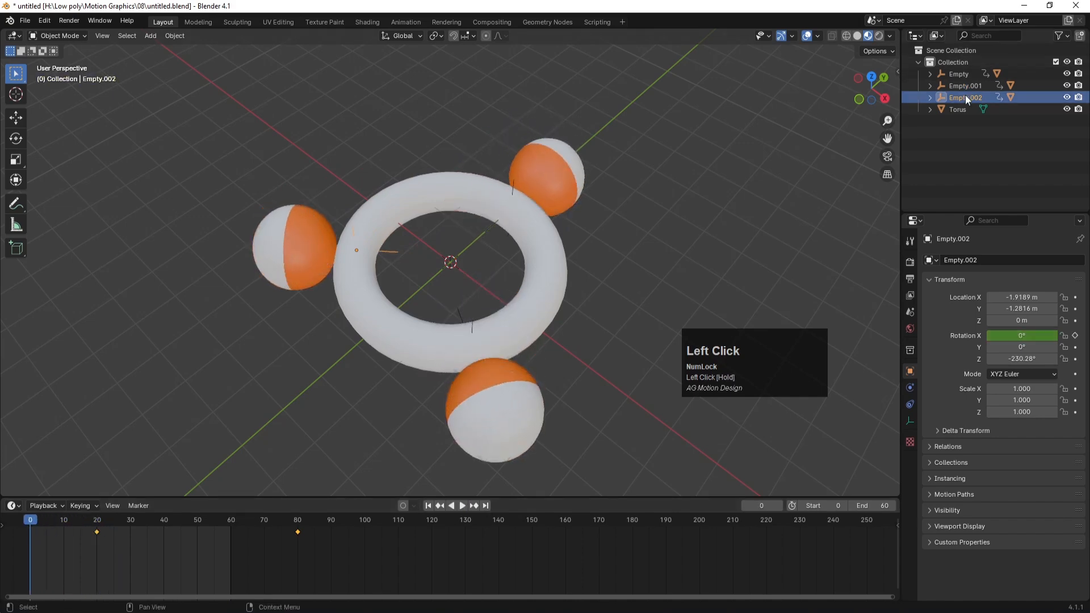
left_click(961, 106)
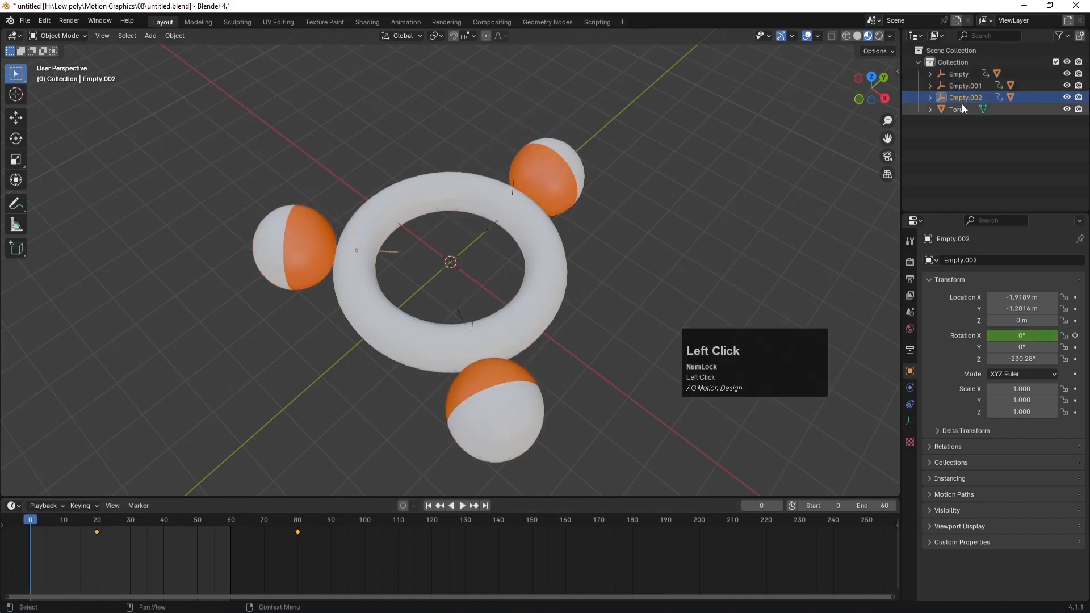
left_click(957, 98)
left_click_drag(347, 562, 35, 538)
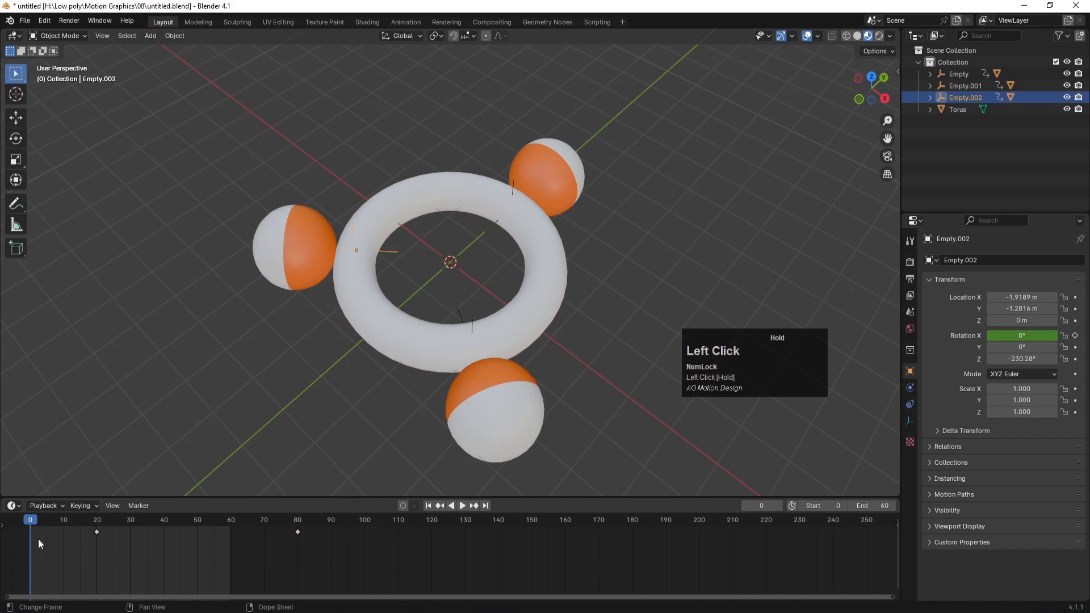
left_click(12, 506)
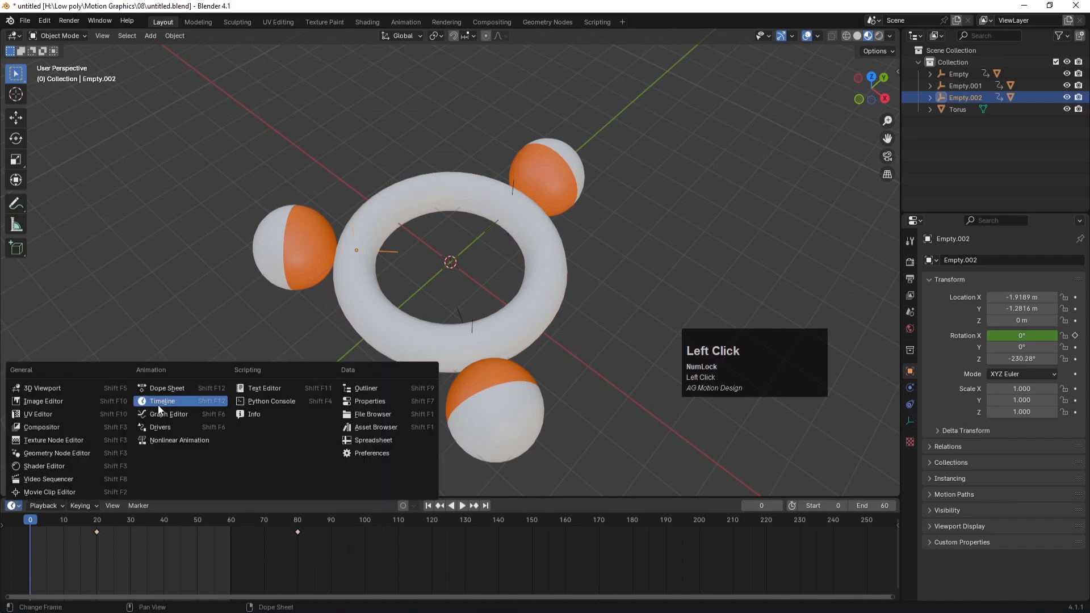
left_click(169, 414)
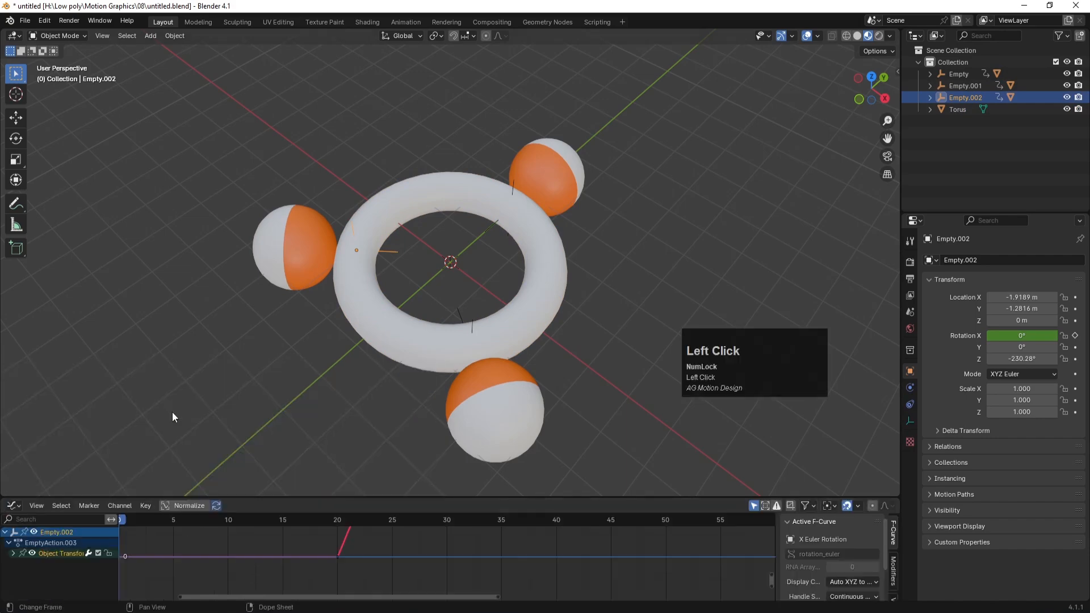
scroll(464, 571, "down", 8)
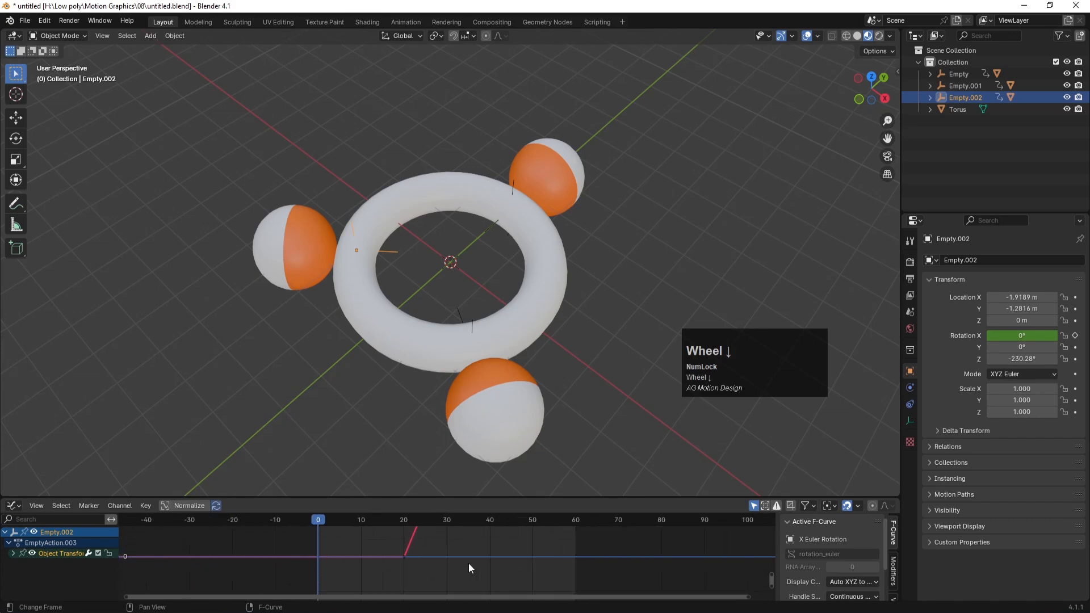
left_click(62, 554)
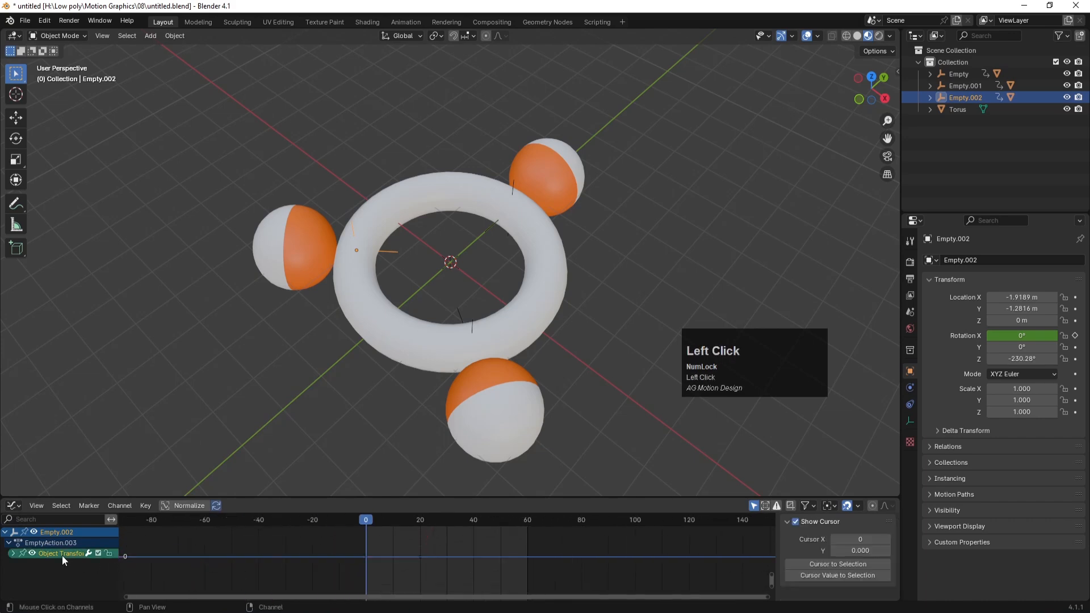
left_click_drag(320, 499, 319, 332)
Add a Cycles F-curve modifier to Empty.002's X Euler Rotation channel
left_click(12, 389)
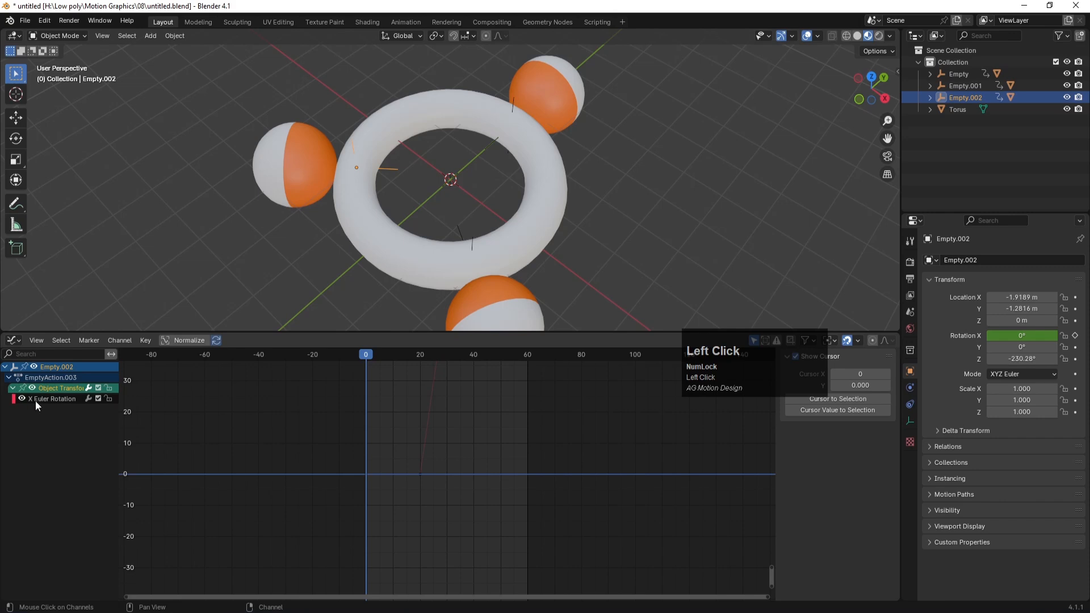
left_click(35, 400)
scroll(522, 492, "down", 3)
scroll(522, 492, "down", 2)
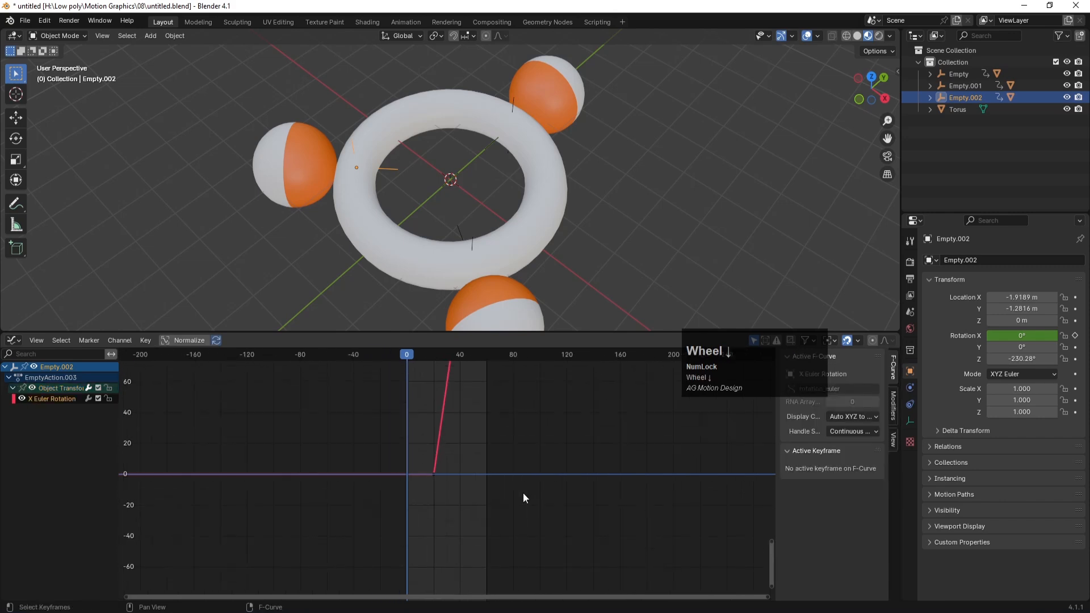
left_click(894, 404)
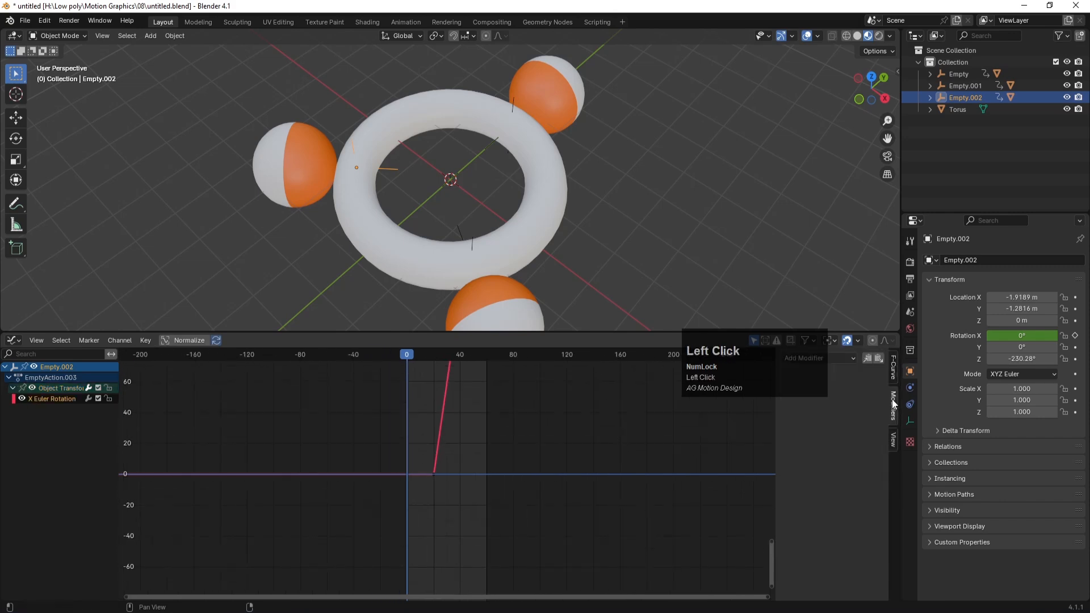
left_click(805, 358)
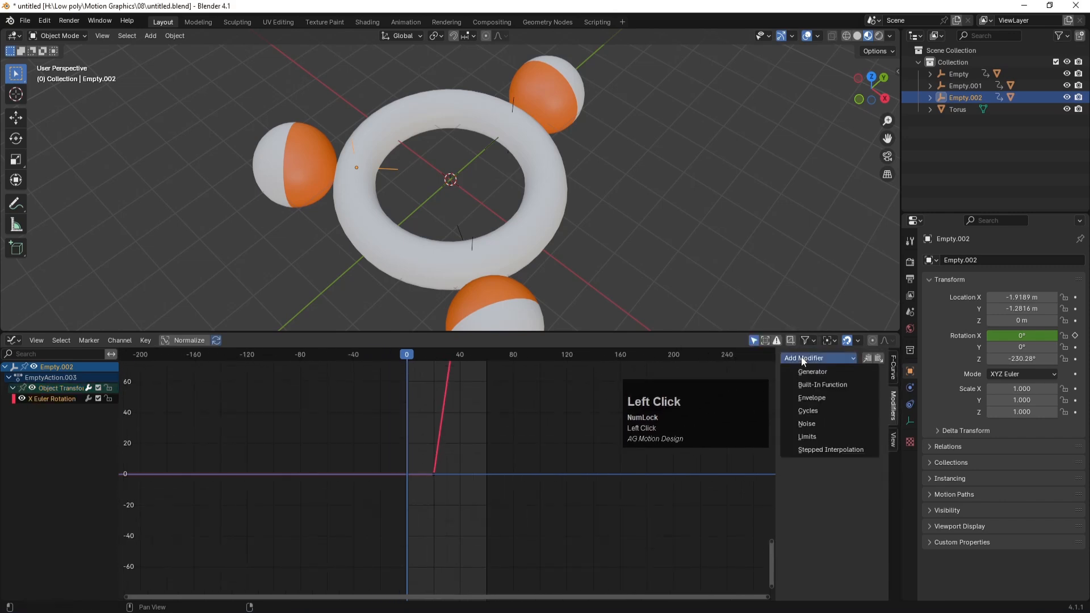
left_click(809, 414)
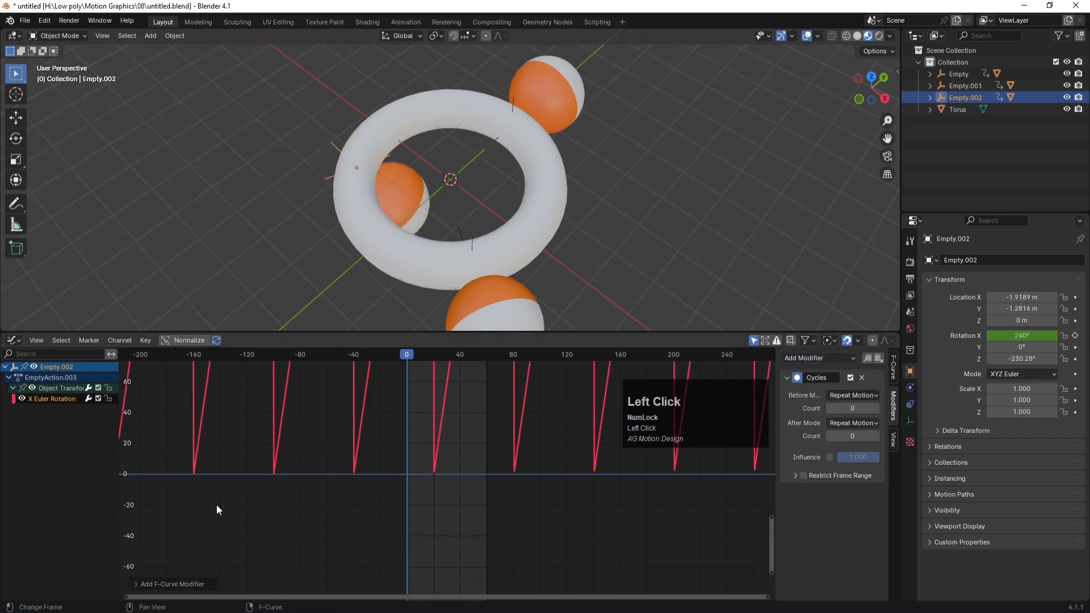
left_click(65, 400)
Select Sphere.002 and add a Cycles F-curve modifier to its X Euler Rotation channel
left_click(403, 198)
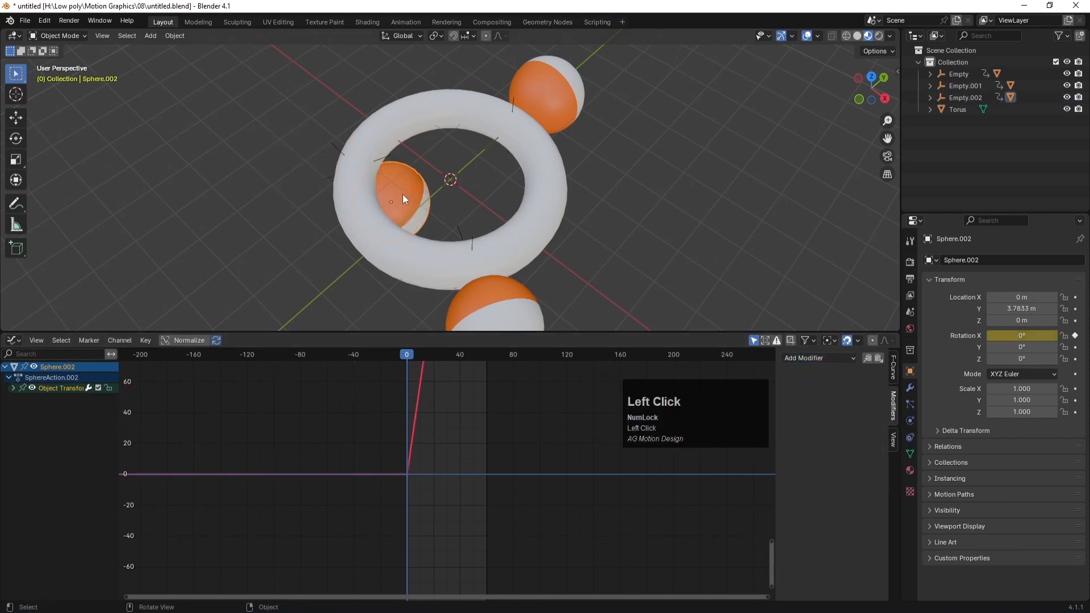
left_click(56, 390)
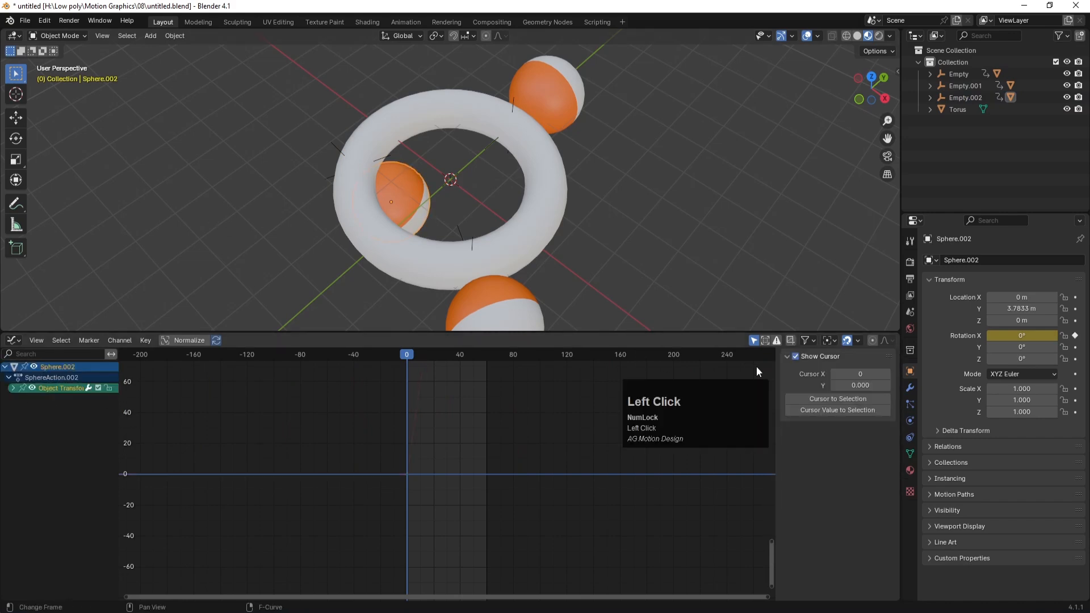
left_click(13, 389)
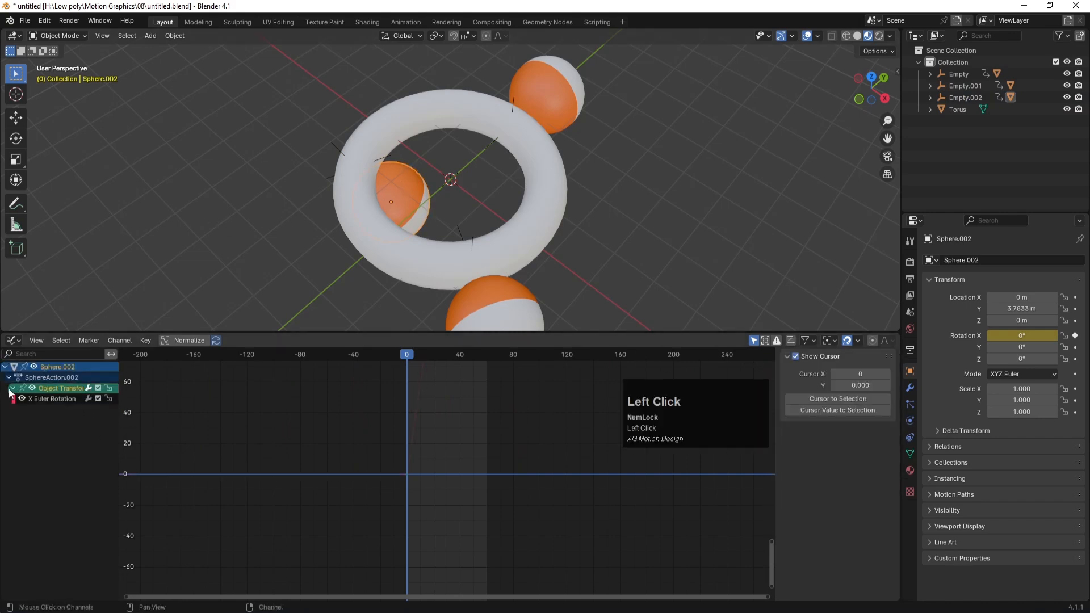
left_click(55, 399)
left_click(816, 358)
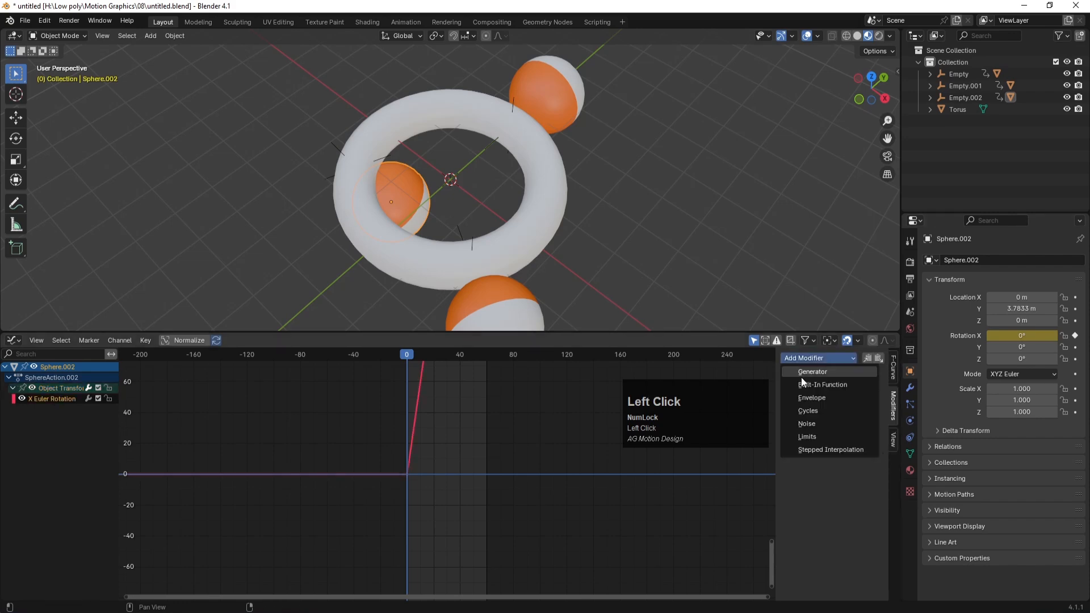
left_click(799, 411)
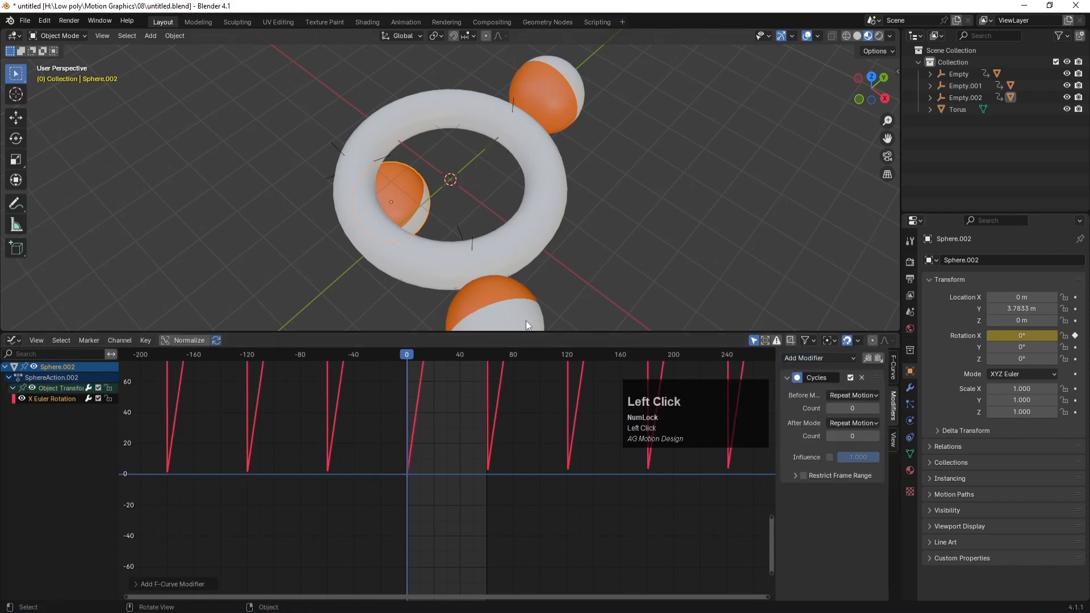
Add a Cycles F-curve modifier to the X Euler Rotation of Empty.001, then deselect it
left_click(489, 312)
left_click(457, 228)
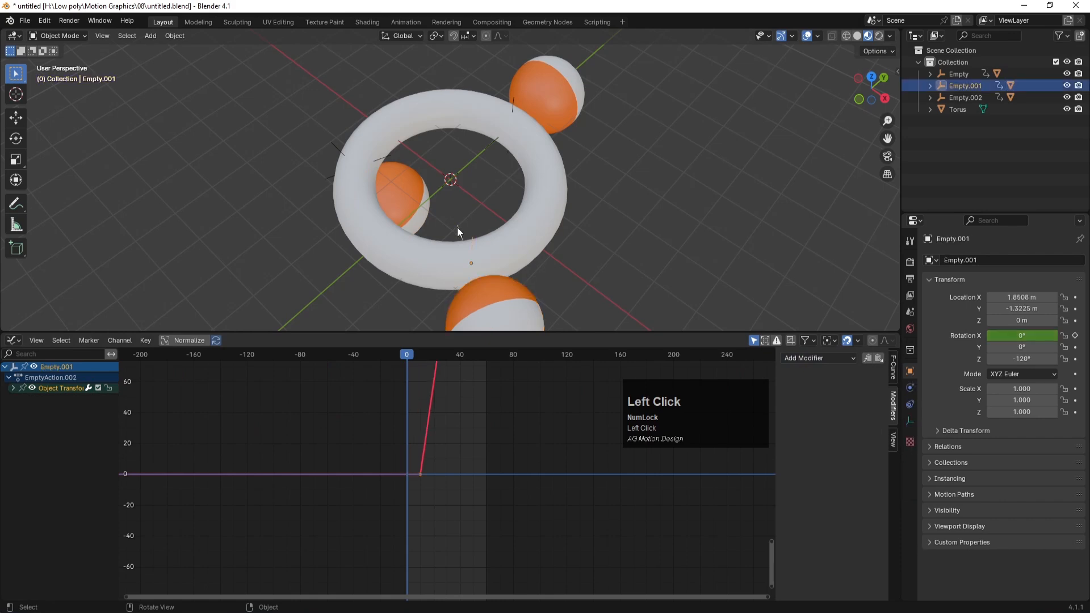
left_click(12, 388)
left_click(819, 358)
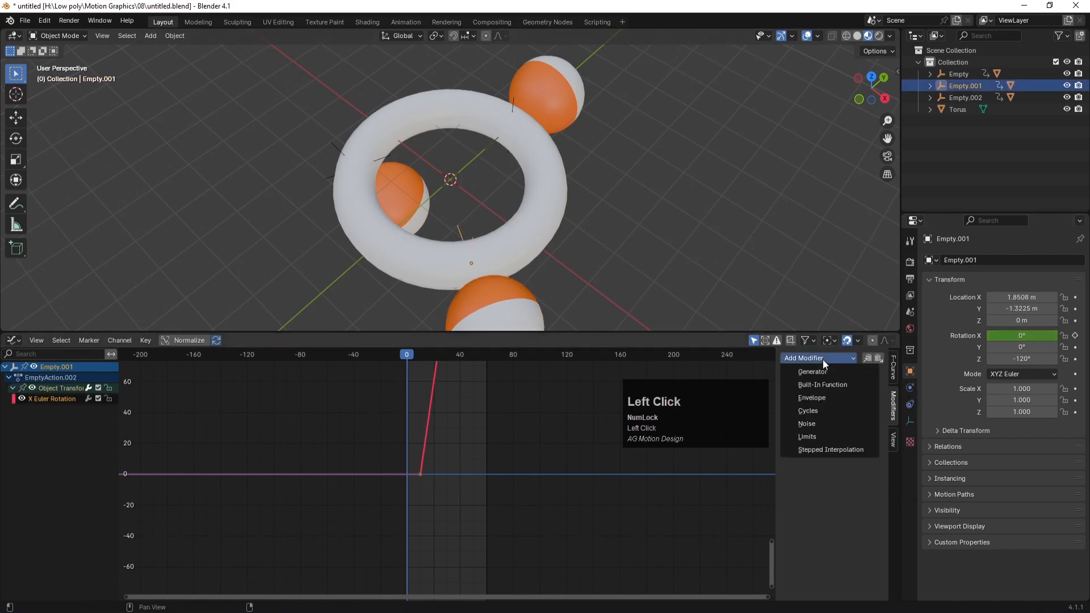
left_click(809, 417)
left_click(622, 197)
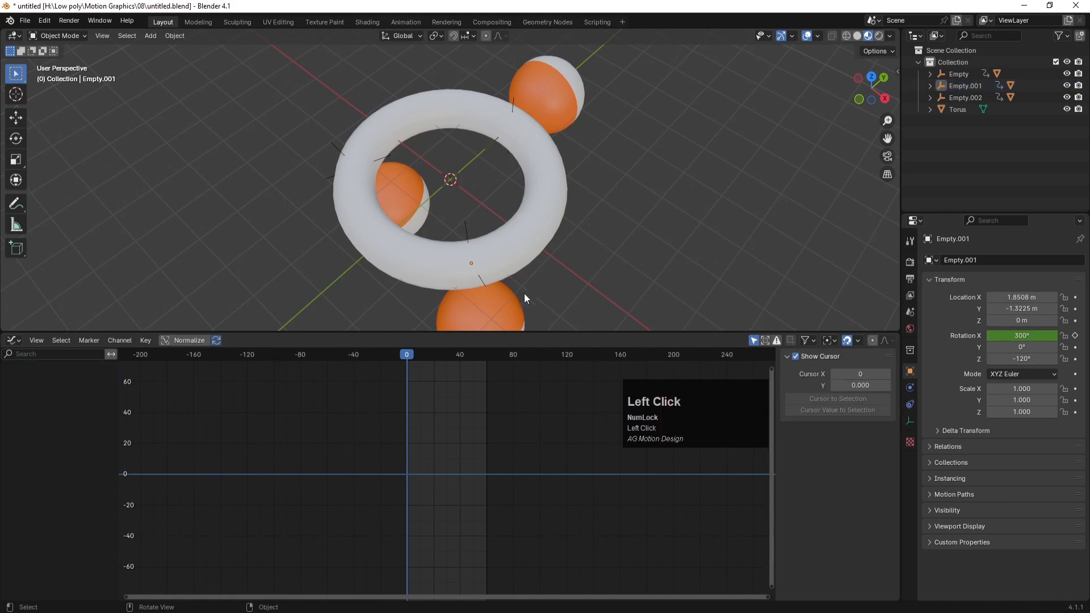
Give Sphere.001's X Euler Rotation curve a Cycles modifier and clear the selection
left_click(503, 302)
left_click(13, 388)
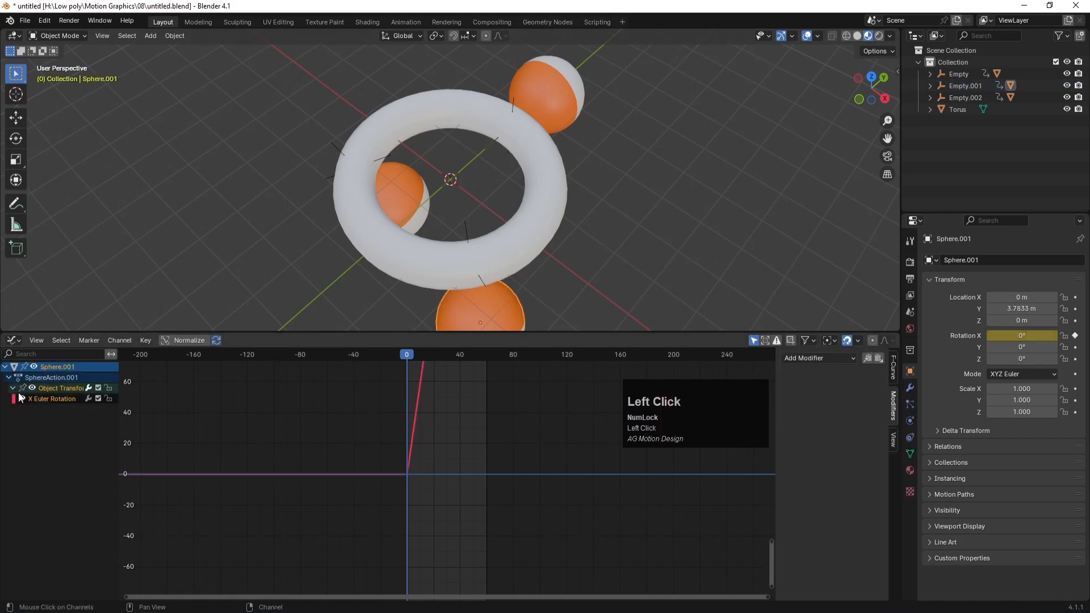
left_click(813, 358)
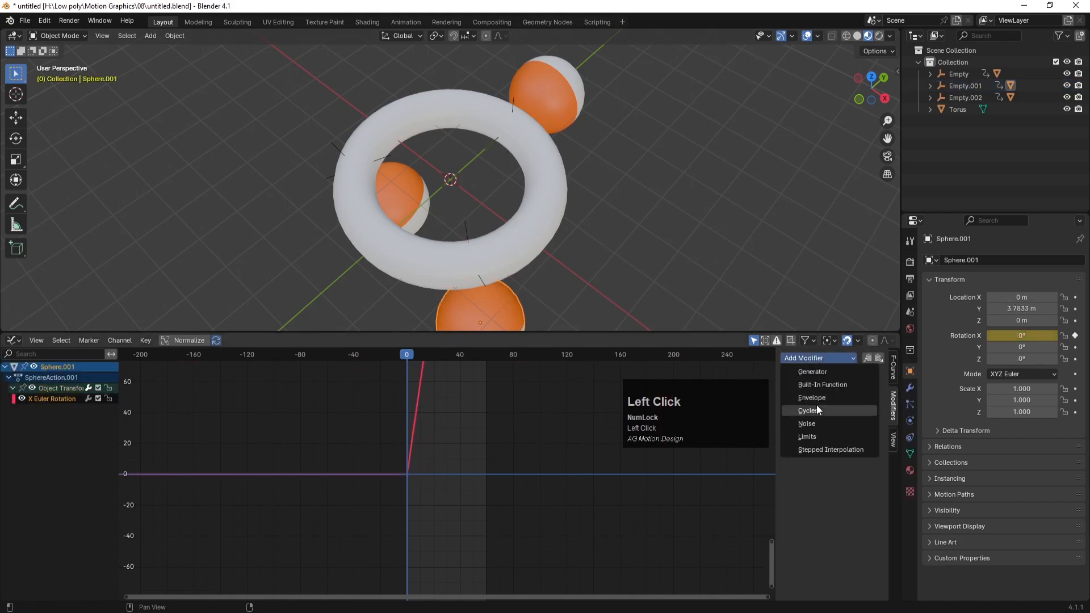
left_click(816, 410)
left_click(584, 138)
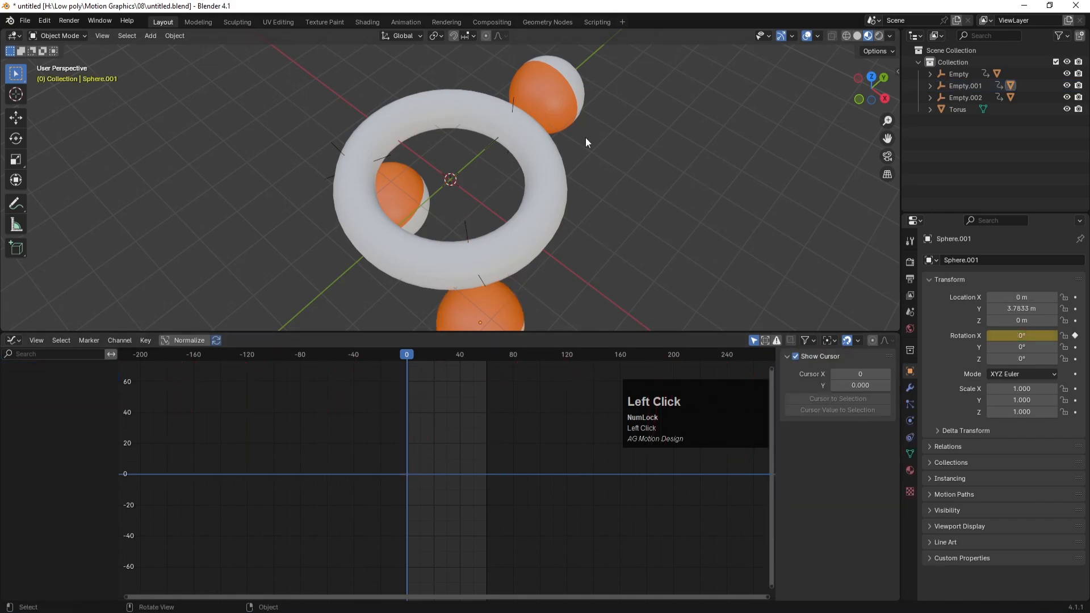
Add a Cycles modifier to the X Euler Rotation curve of the first empty, named Empty
left_click(512, 103)
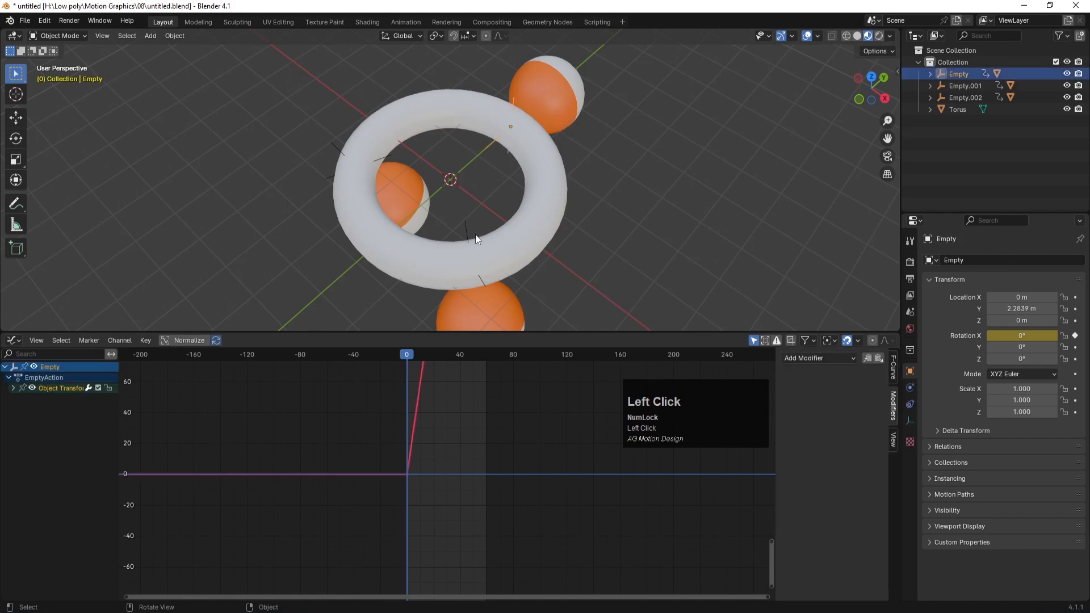
left_click(12, 389)
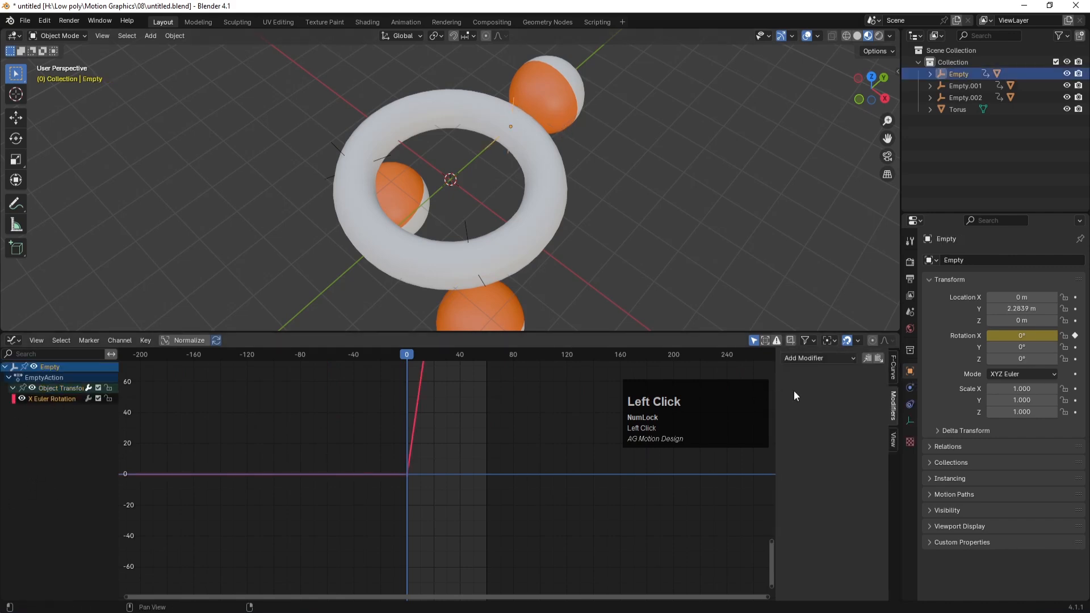
left_click(819, 358)
left_click(801, 352)
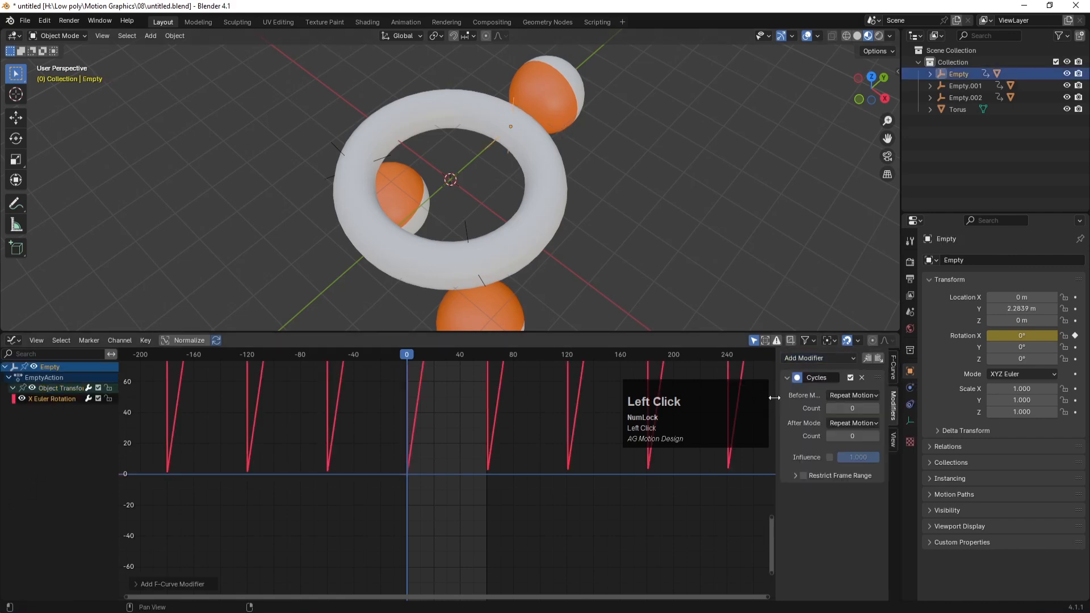
Add a Cycles modifier to the X Euler Rotation curve of the original Sphere
left_click(557, 93)
left_click(13, 388)
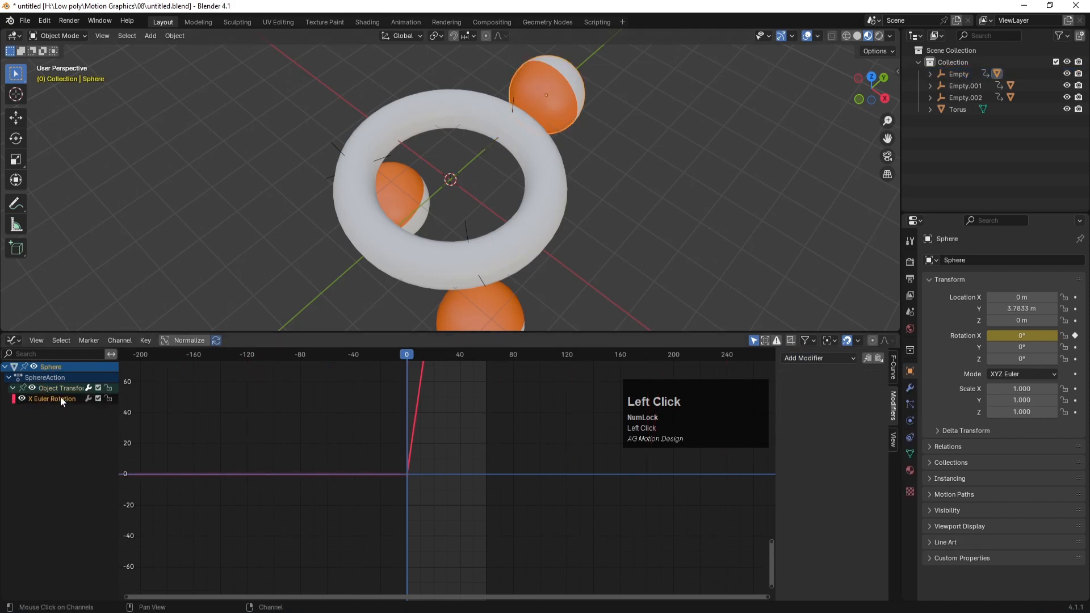
left_click(817, 358)
left_click(803, 409)
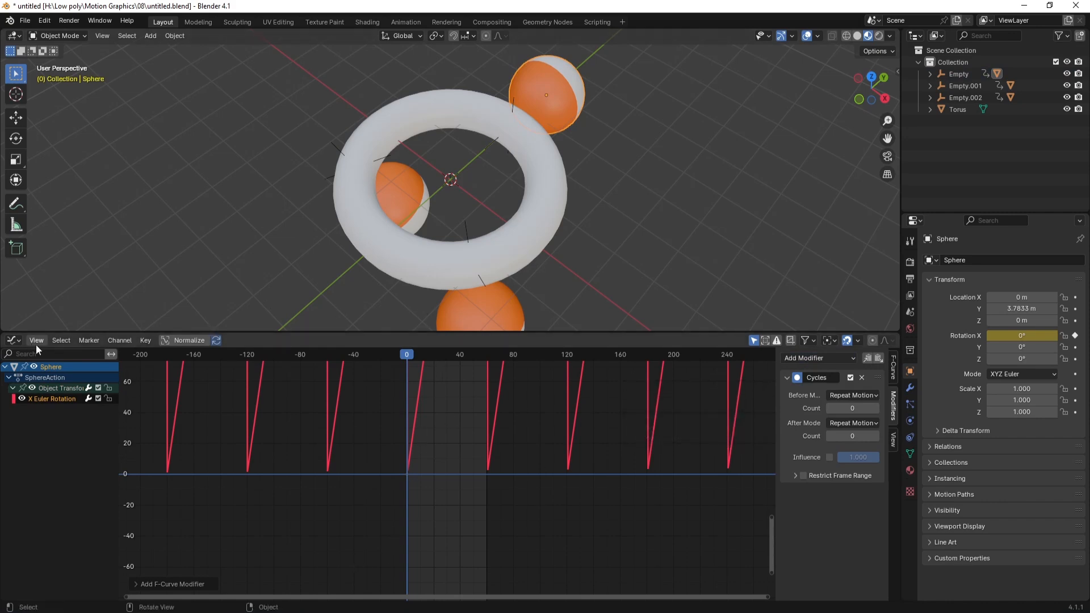
Switch the Graph Editor area back to the Timeline and shrink it to enlarge the 3D viewport
left_click(12, 340)
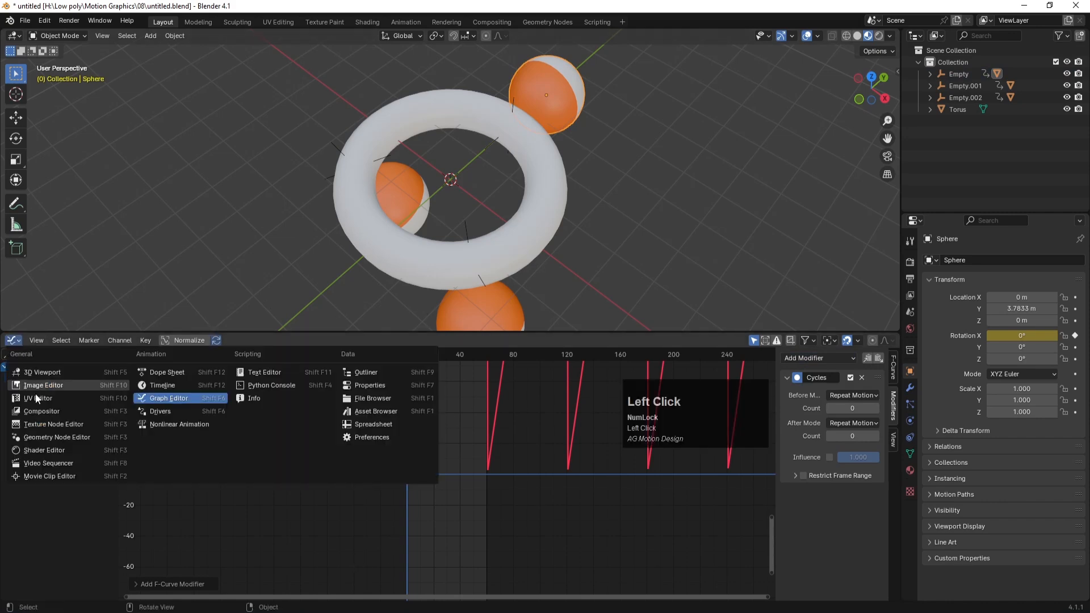
left_click(162, 386)
left_click_drag(396, 331, 464, 501)
Play the looping animation of the three spheres, stop it, and return to frame 0
left_click(463, 507)
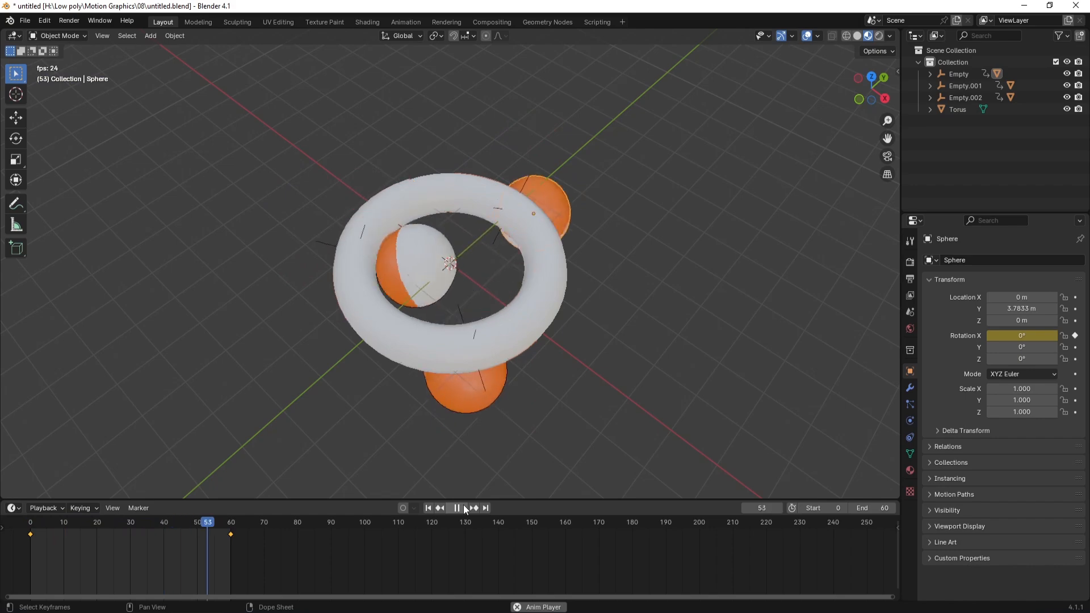
left_click(458, 507)
left_click(428, 508)
scroll(408, 328, "down", 3)
middle_click_drag(408, 329, 406, 380)
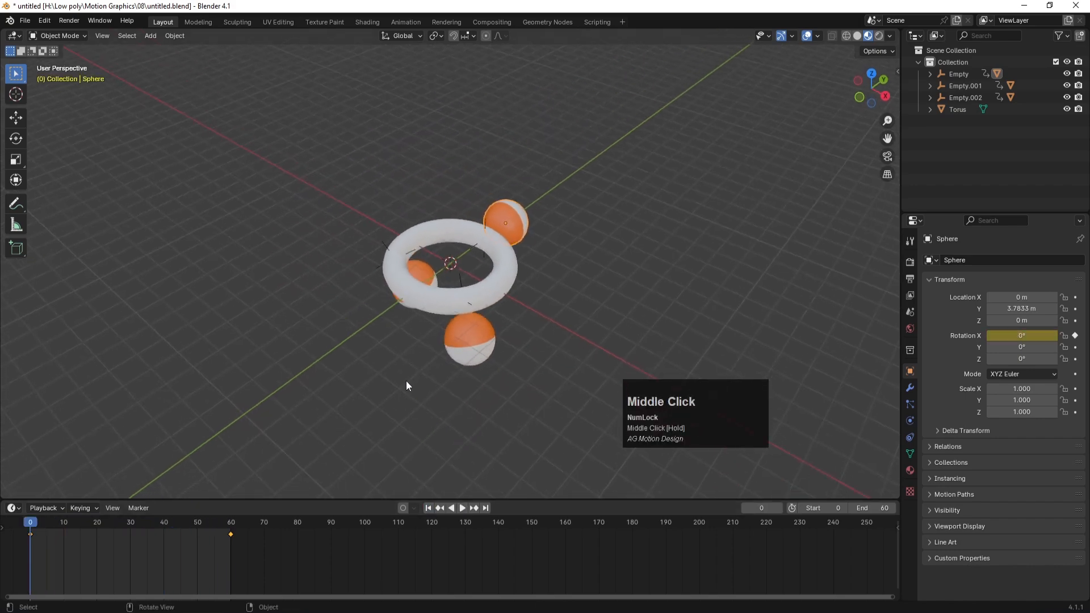
Add a camera to the scene and look through it
key("Num_Lock")
key("shift+a")
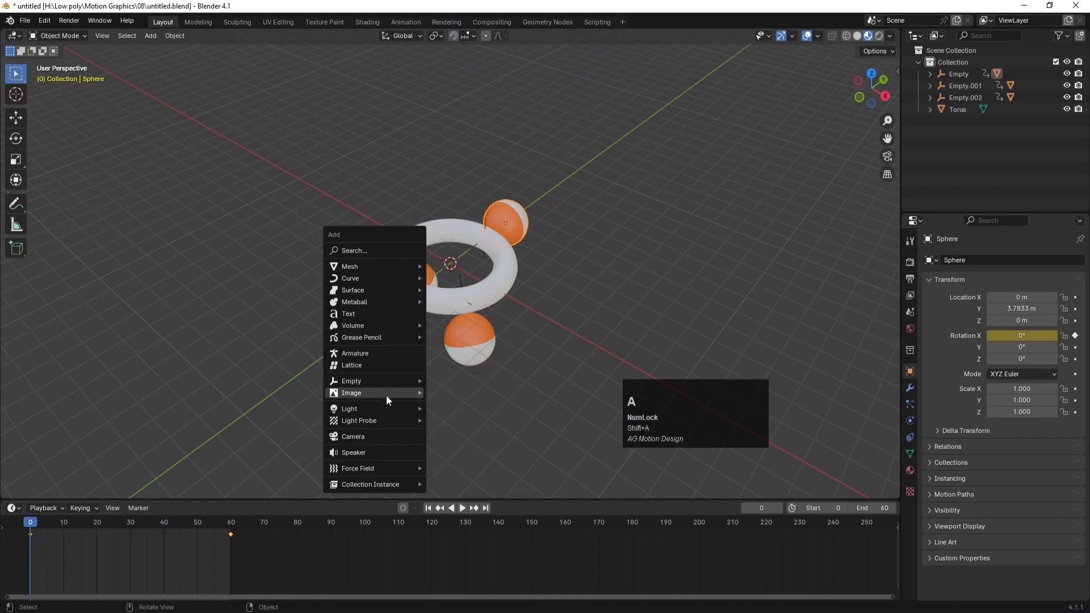
left_click(362, 435)
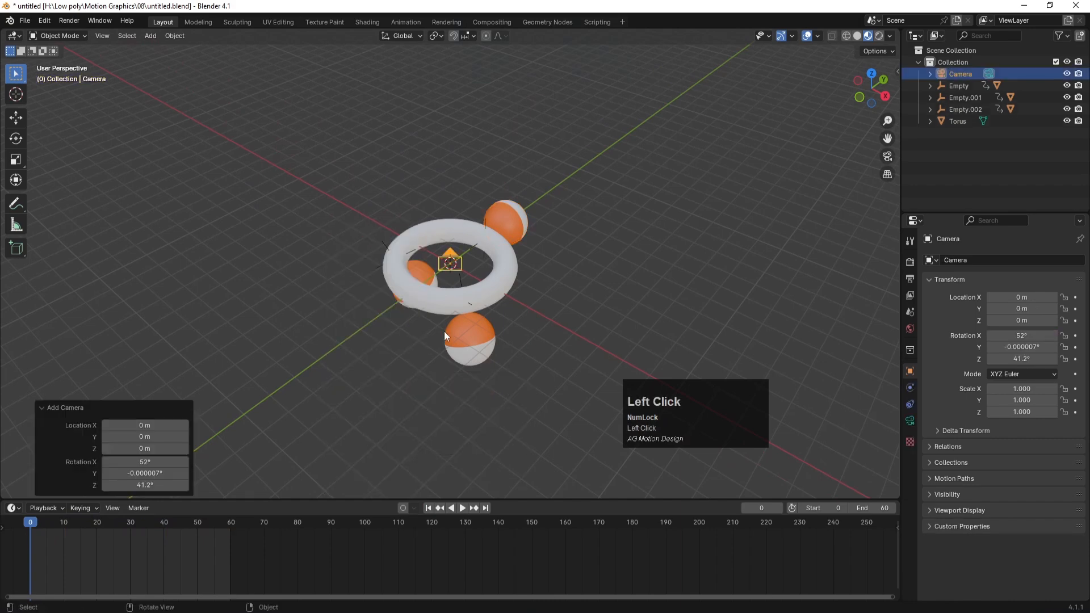
key("KP_0")
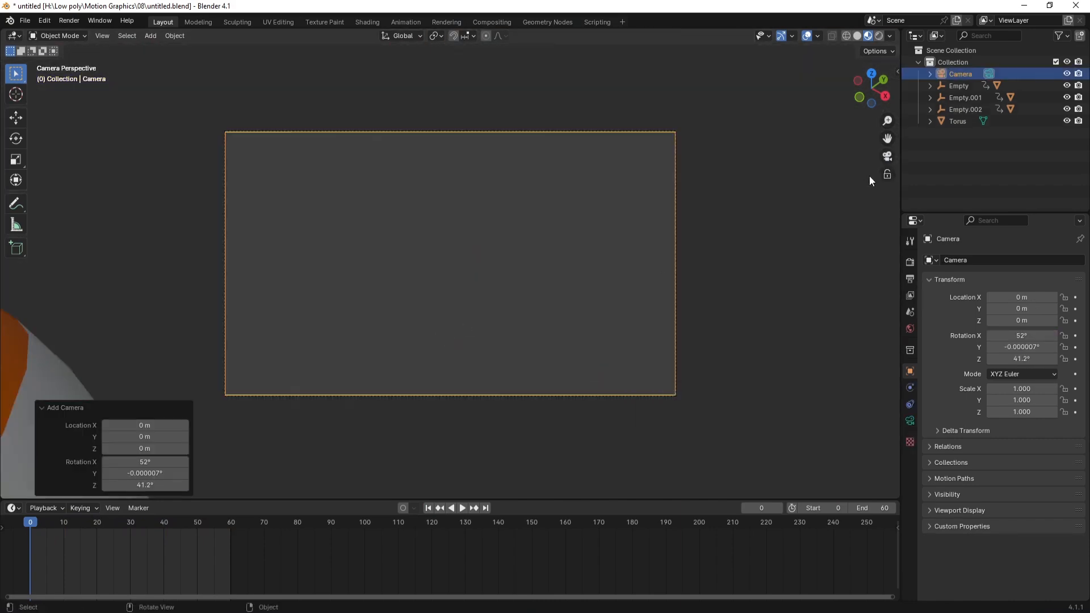
Lock the camera to the view and pull it back until the torus and spheres come into the frame
key("n")
left_click(891, 123)
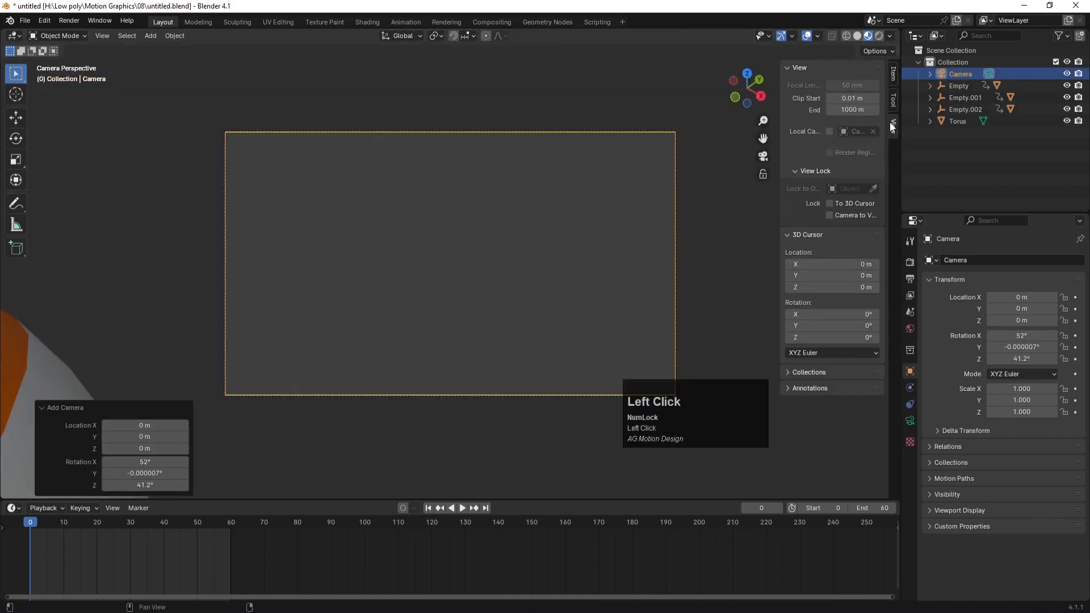
left_click(830, 216)
scroll(421, 258, "down", 10)
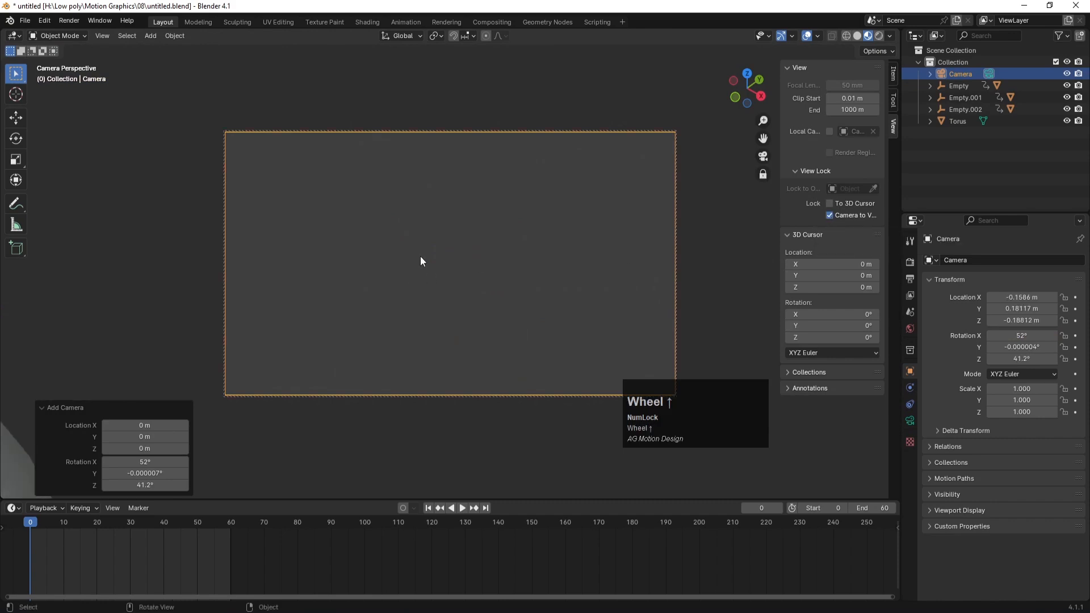
scroll(420, 261, "down", 5)
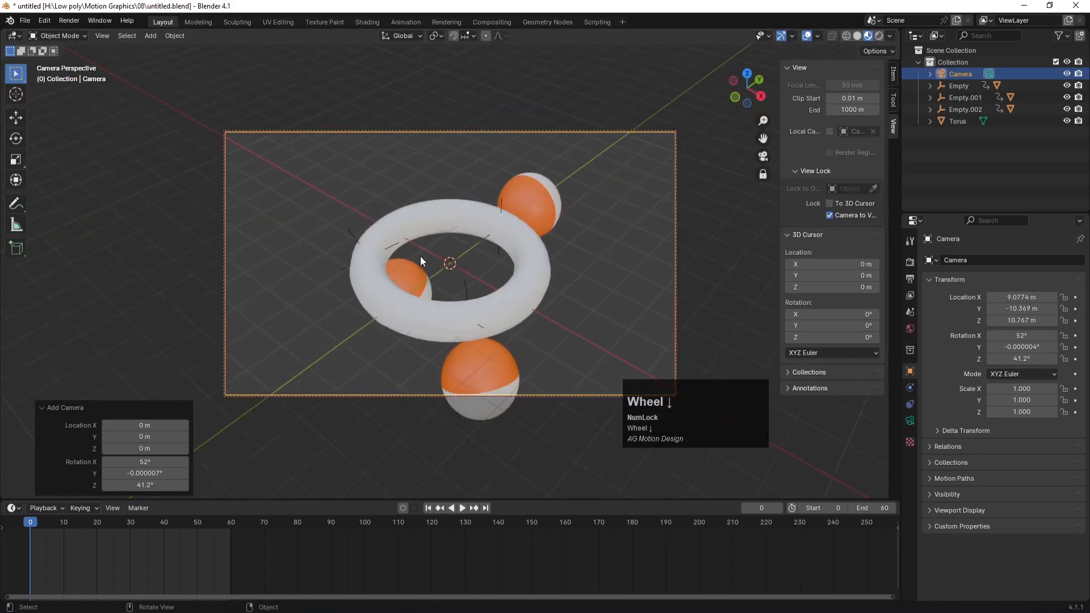
Set the camera's focal length to 200 mm and reframe it to a low side view of the whole torus assembly
left_click(910, 421)
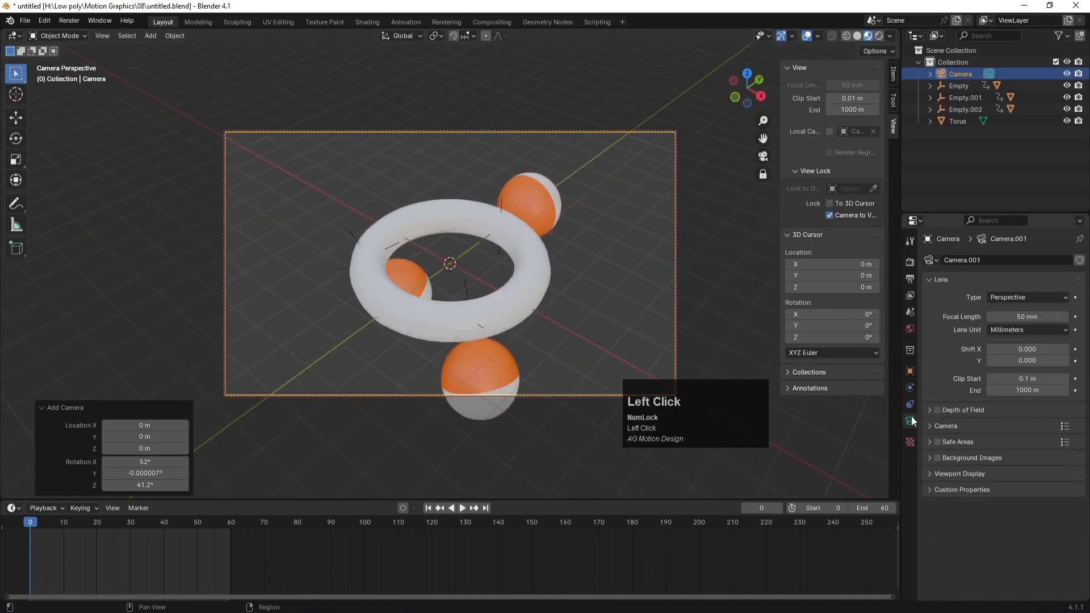
left_click(1022, 316)
type("200")
key("Return")
scroll(403, 257, "down", 10)
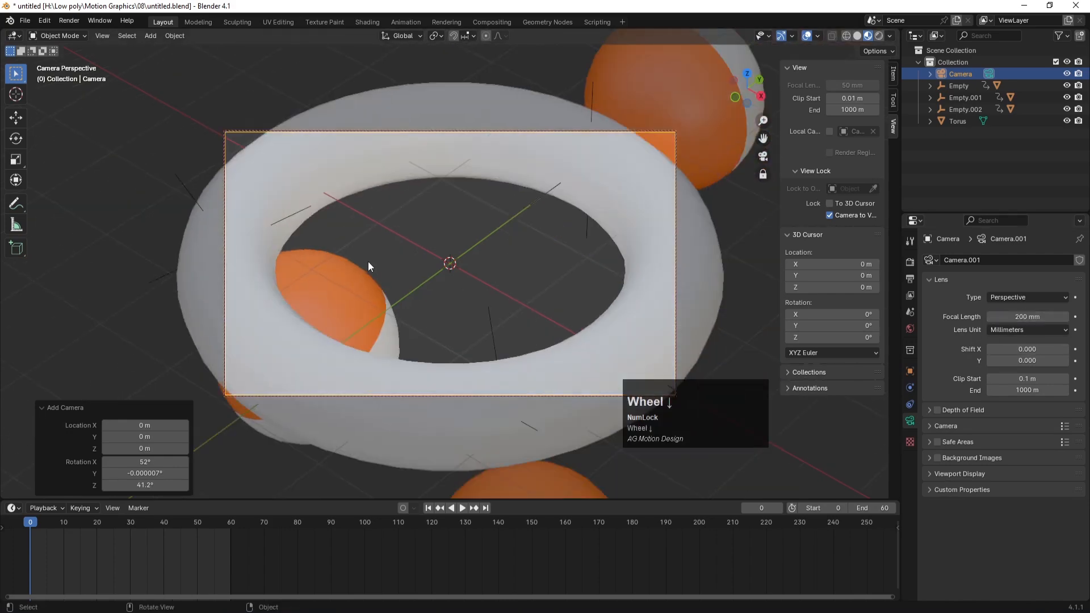
middle_click_drag(432, 305, 468, 242)
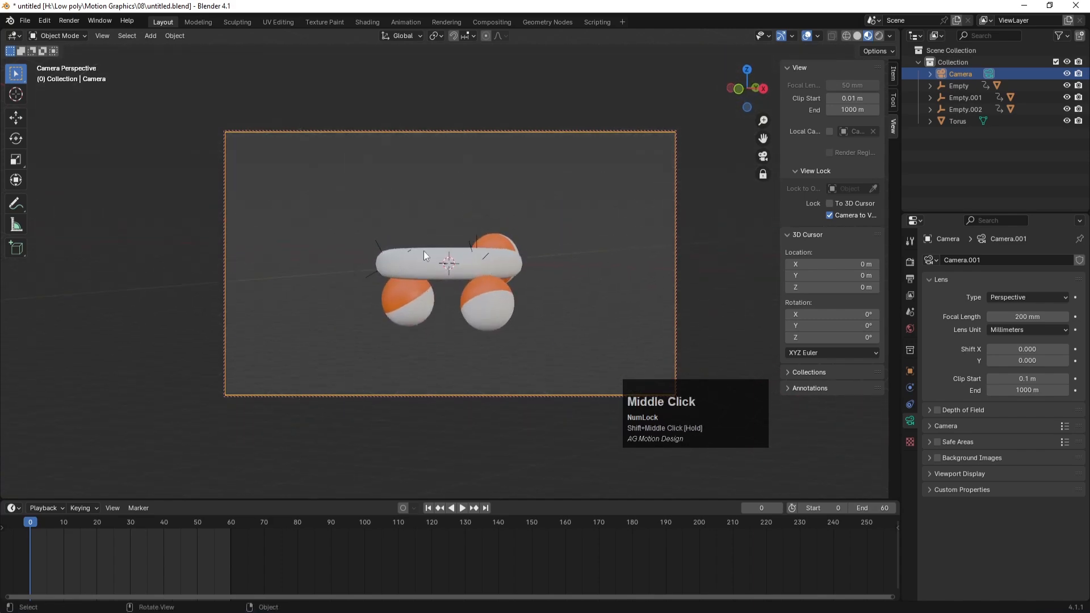
Parent Empty, Empty.001 and Empty.002 to the torus using the Object option
left_click(958, 119)
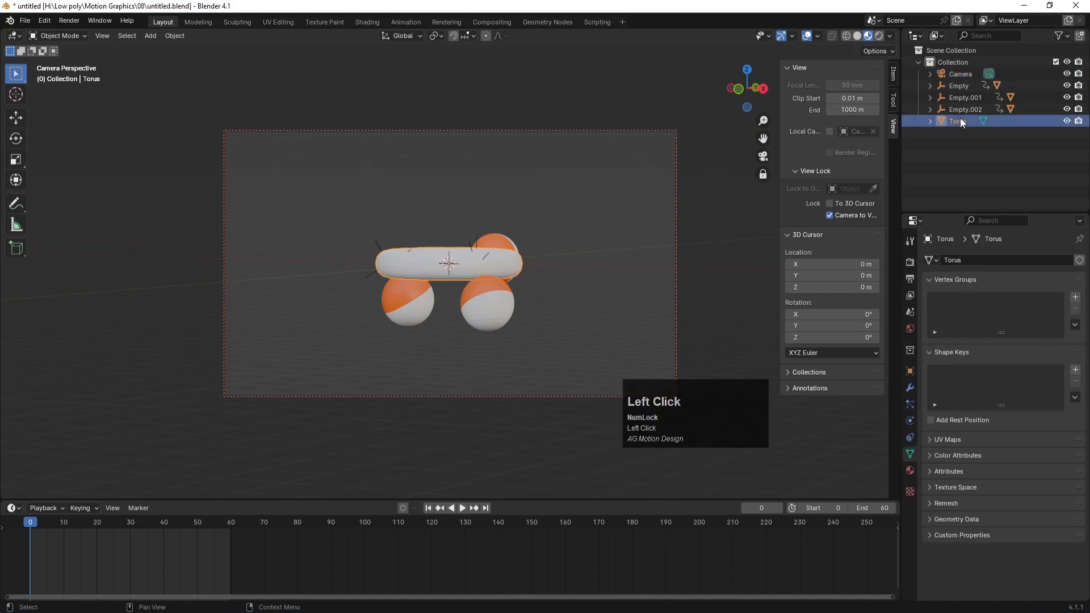
left_click(958, 86, "shift")
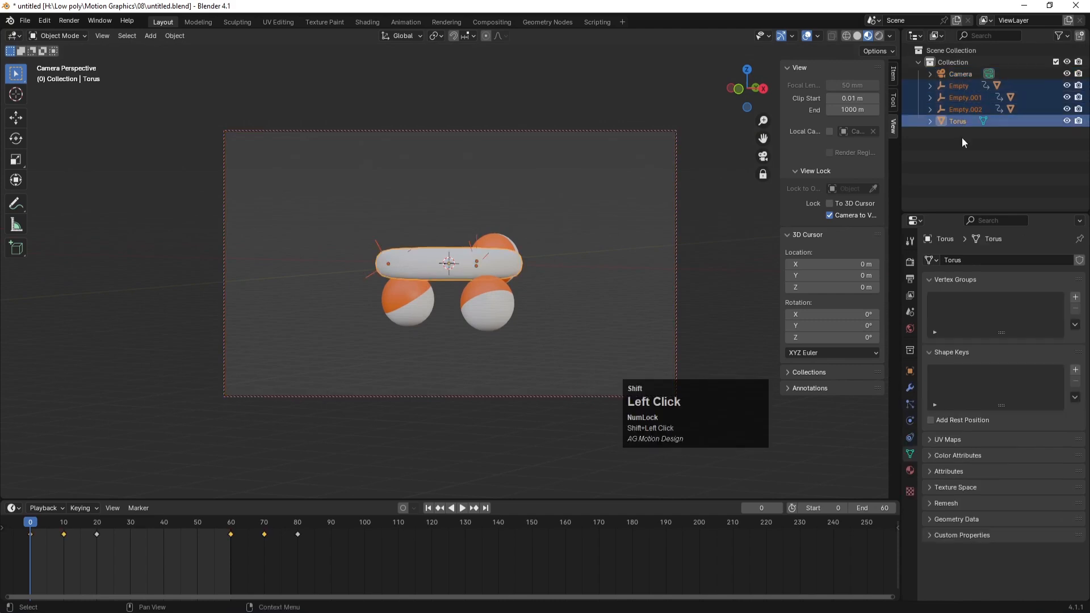
key("ctrl+p")
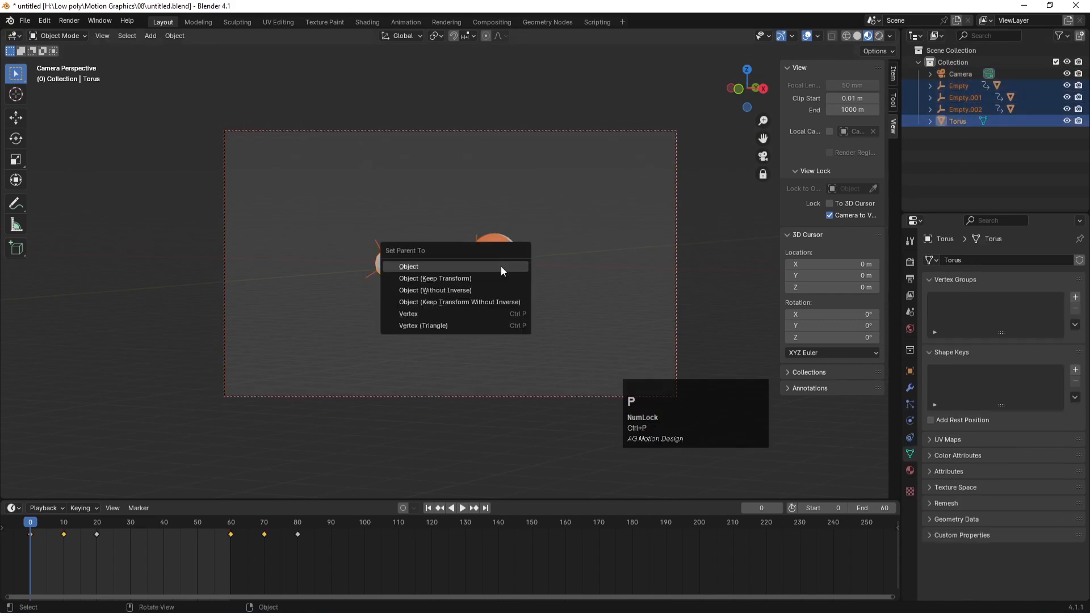
left_click(500, 267)
left_click(576, 216)
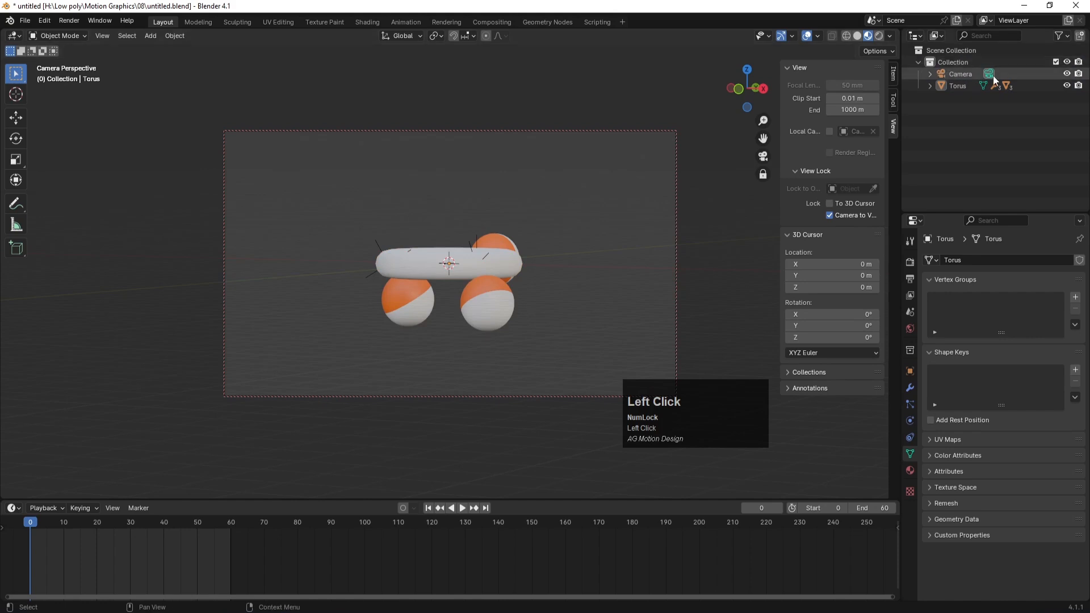
Tilt the torus with its parented spheres to an X rotation of 47°
left_click(930, 86)
left_click(930, 86)
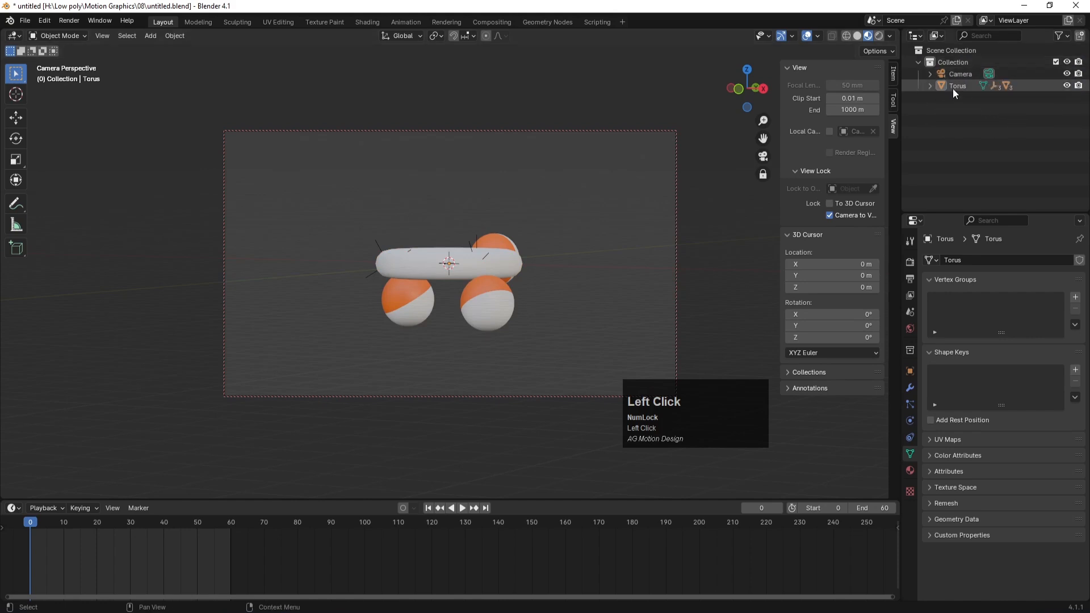
left_click(952, 88)
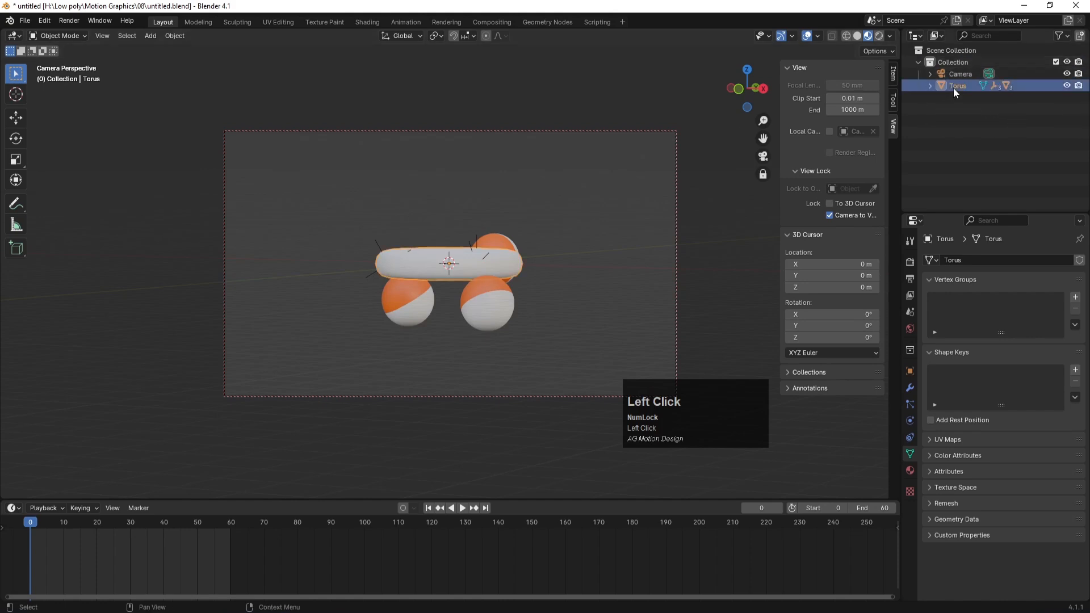
left_click(910, 371)
left_click_drag(1022, 335, 1062, 339)
key("ctrl+z")
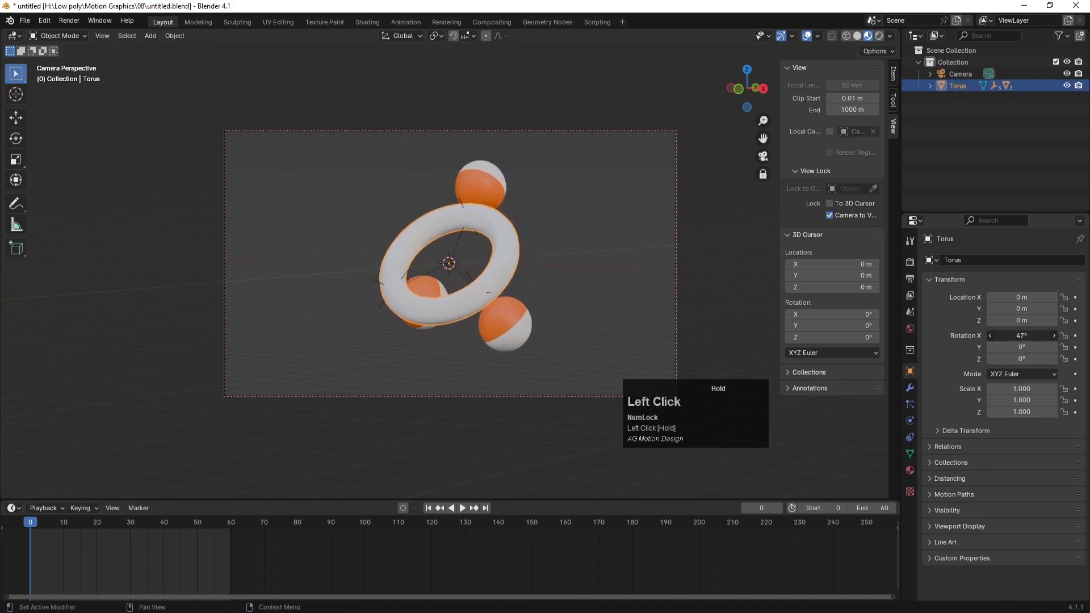
Play the animation of the tilted torus through the camera, stop it, and return to frame 0
left_click(461, 507)
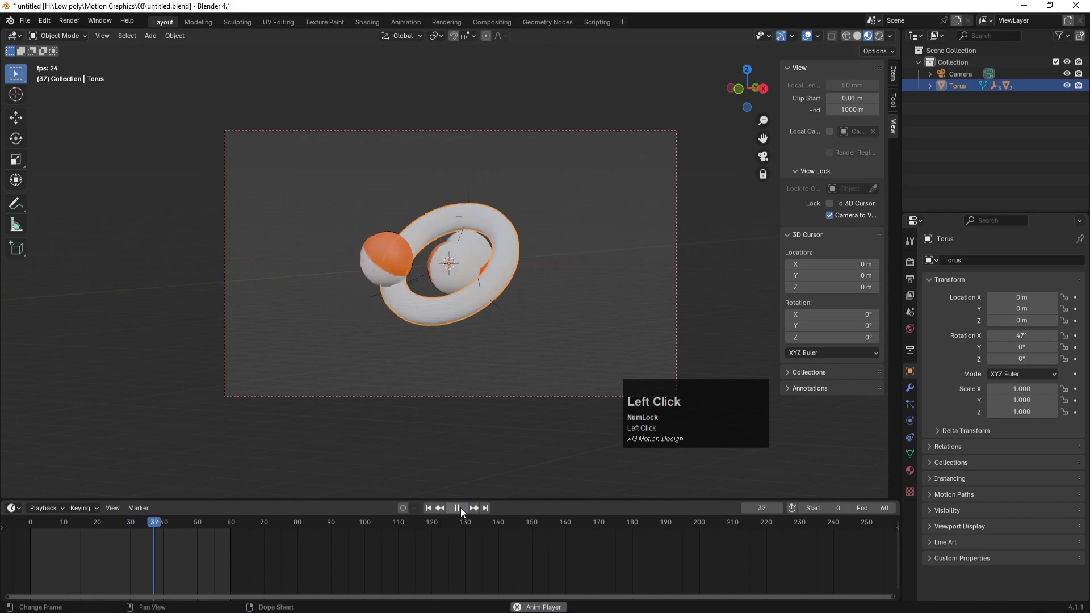
left_click(460, 507)
left_click(428, 508)
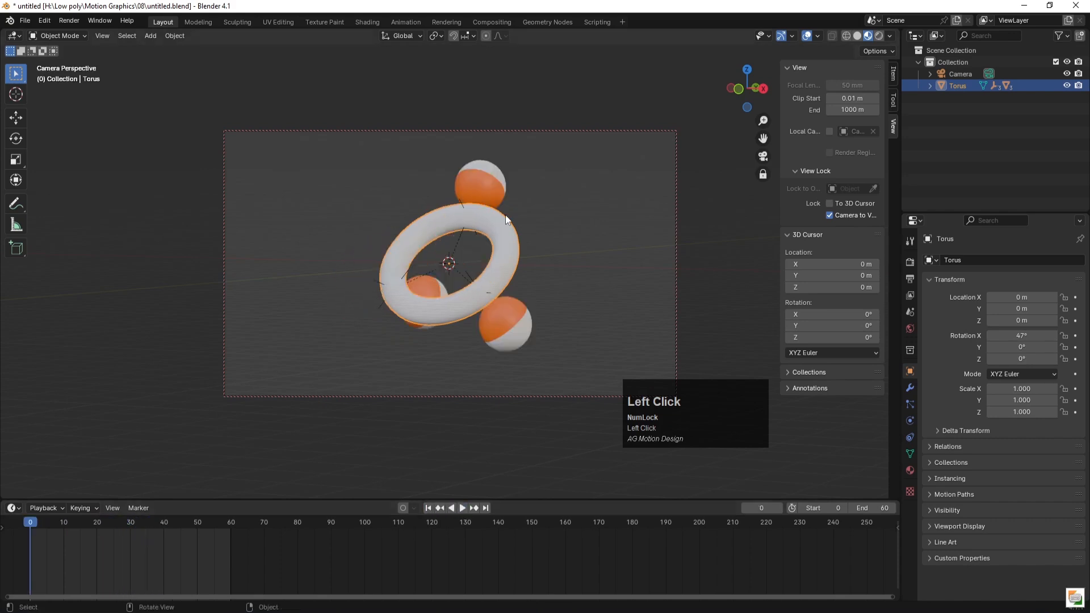
Move the camera closer and shift its framing around the assembly, checking playback, and return to frame 0 with nothing selected
scroll(469, 230, "up", 2)
middle_click_drag(475, 233, 470, 242, "shift")
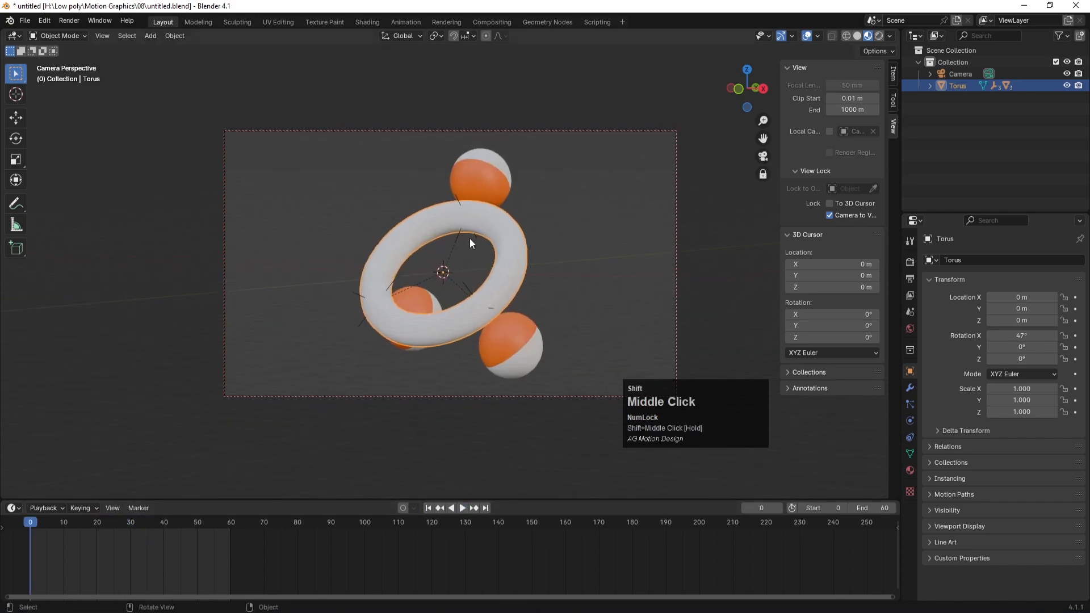
left_click(462, 508)
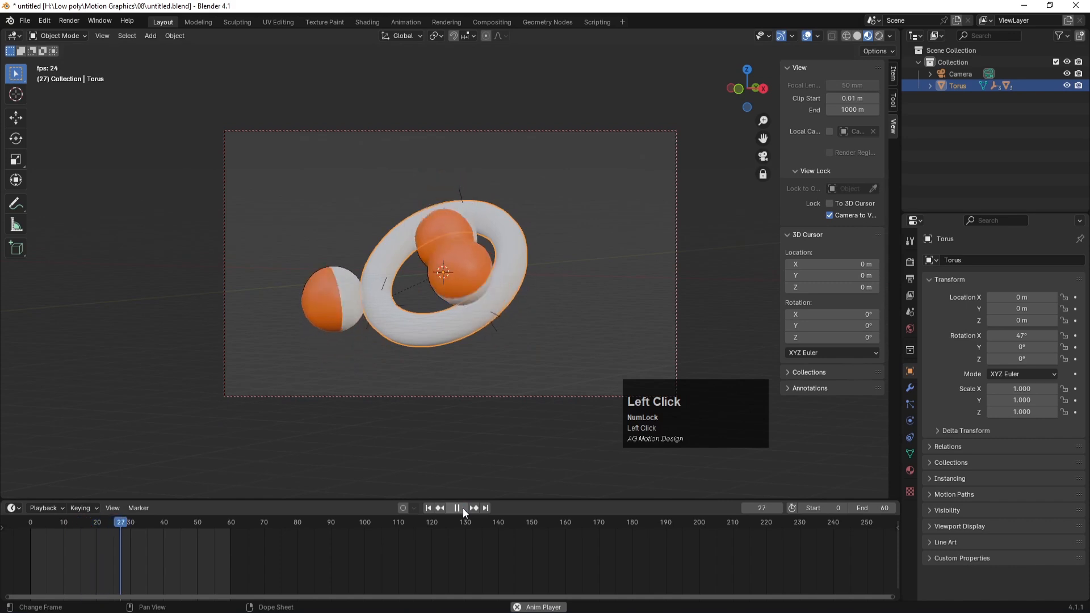
left_click(462, 508)
middle_click_drag(502, 300, 502, 305, "shift")
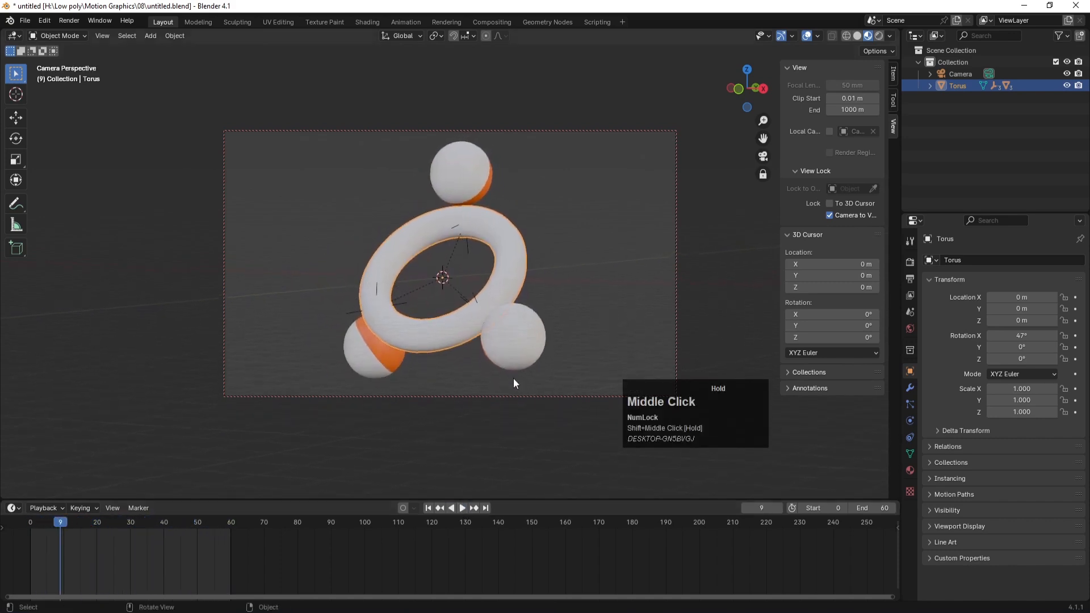
left_click(428, 508)
left_click(680, 288)
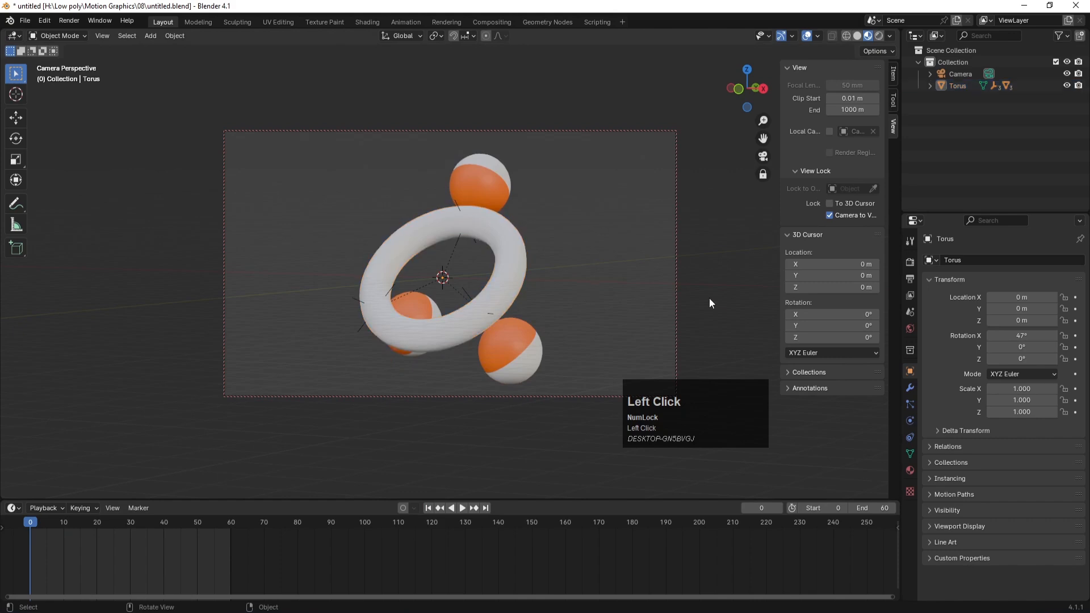
Assign the existing orange material to the torus
left_click(506, 246)
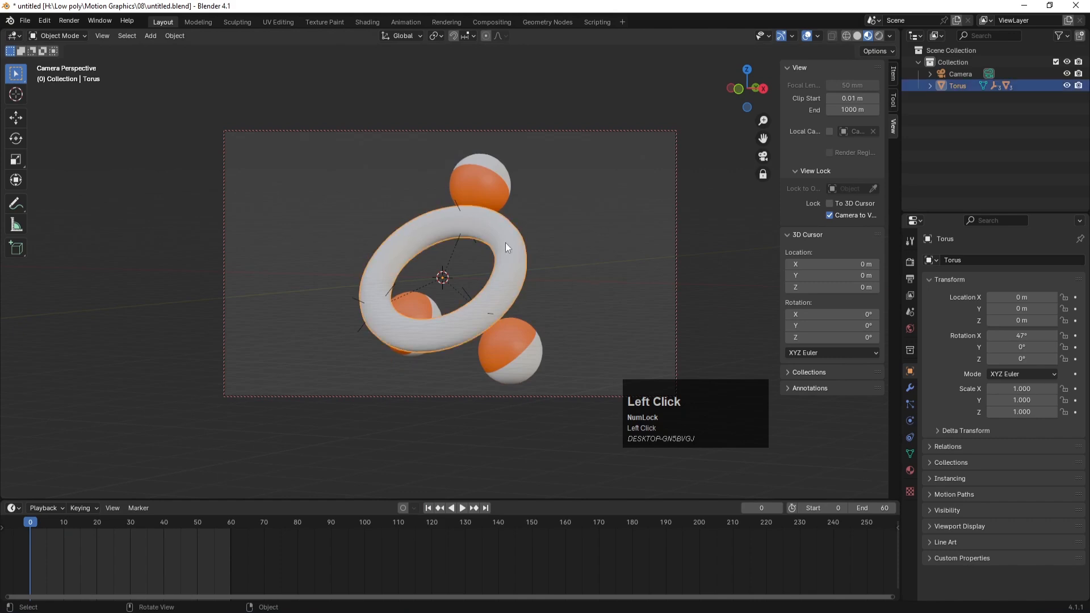
left_click(910, 470)
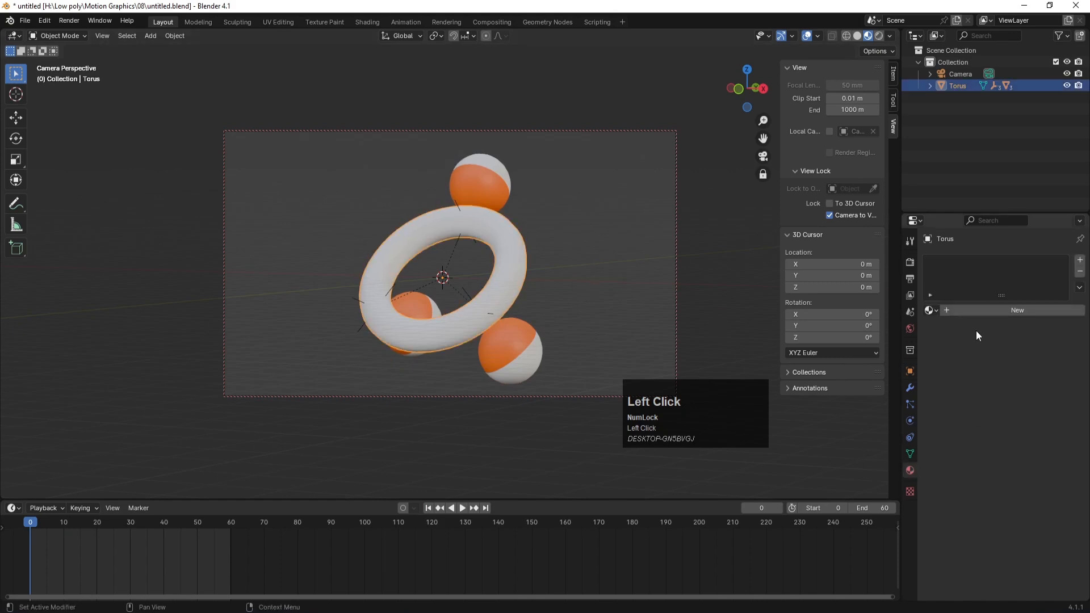
left_click(931, 311)
left_click(946, 348)
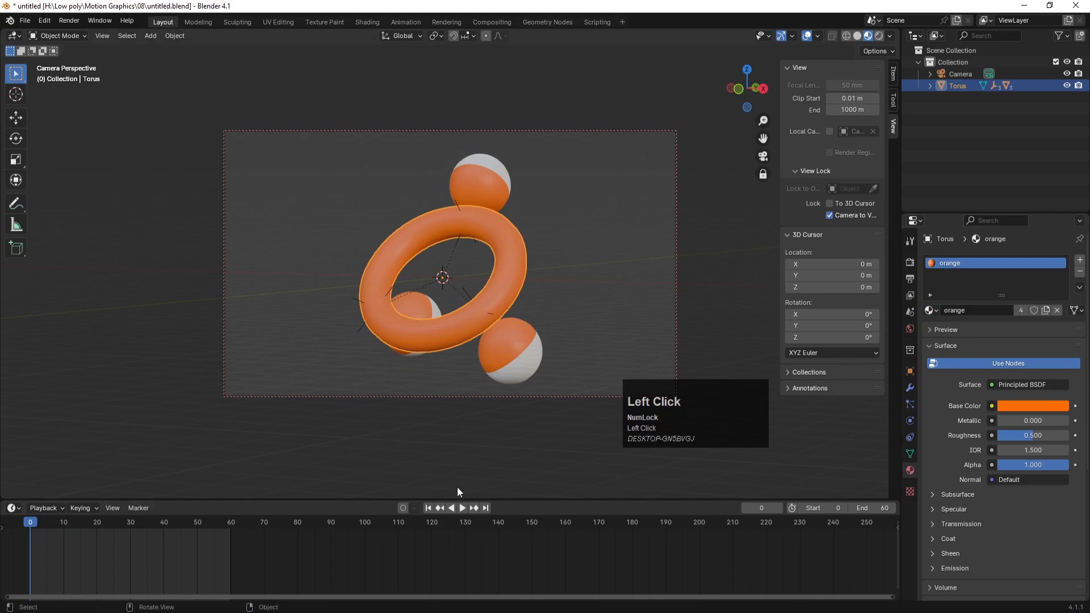
Play the animation with the recoloured torus, stop it, and return to frame 0
left_click(461, 510)
left_click(460, 510)
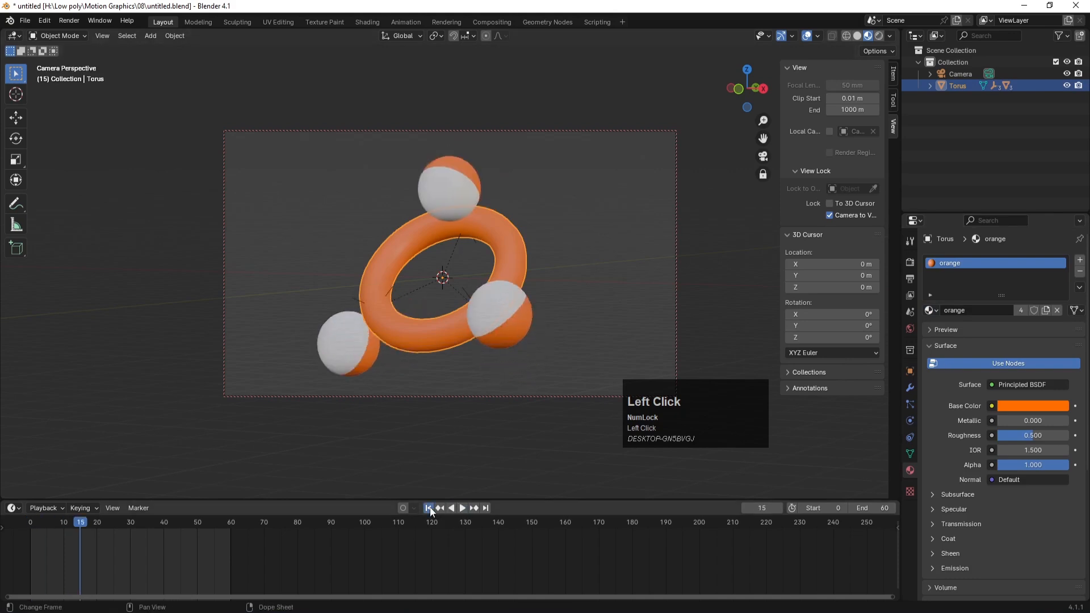
left_click(428, 508)
Add a mesh plane at the origin and rotate it 90° about the X axis
key("shift+a")
mouse_move(486, 85)
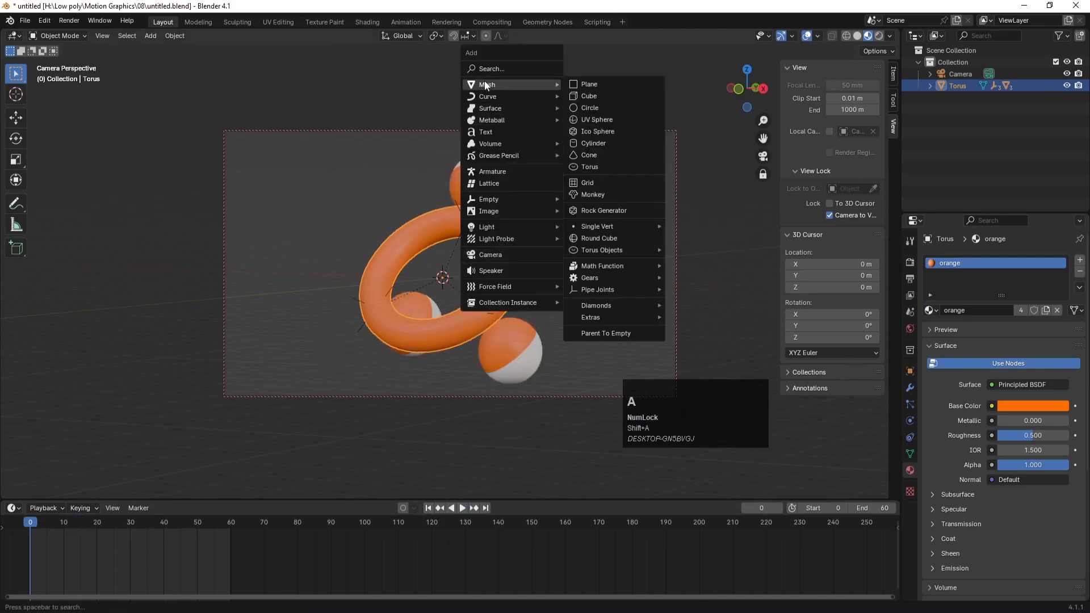
left_click(597, 84)
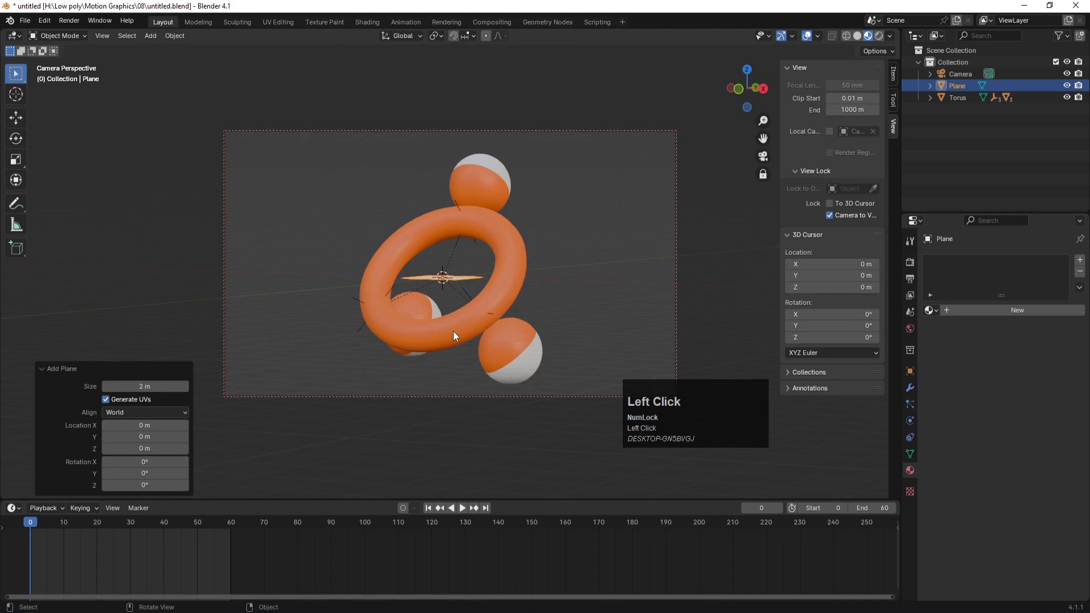
type("rx90")
key("Return")
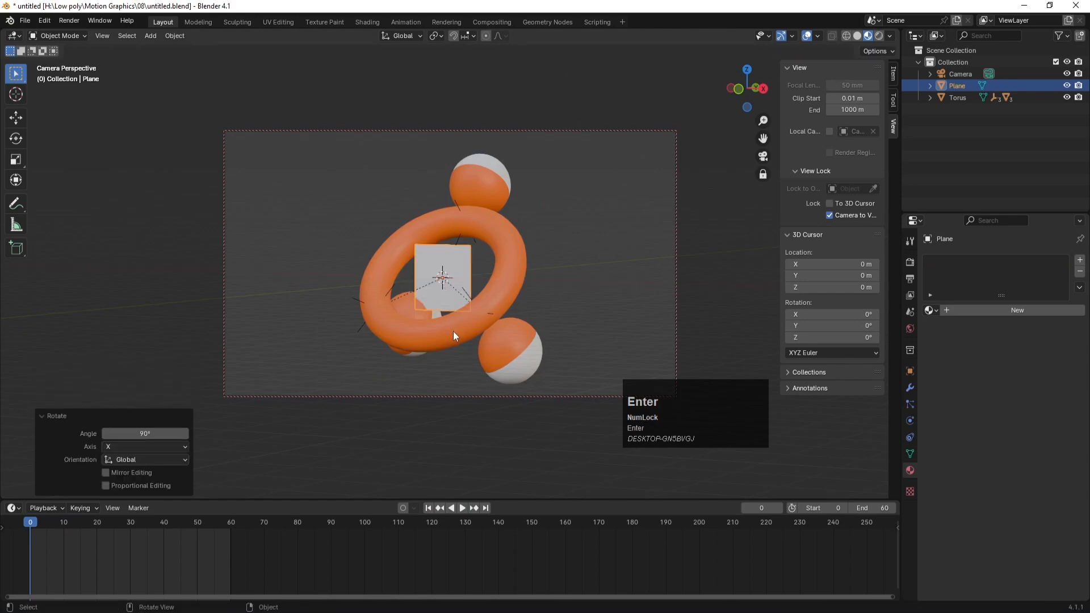
Scale the plane up by about 10.461 and move it about 5.675 m along Y, behind the torus
key("s")
left_click(144, 94)
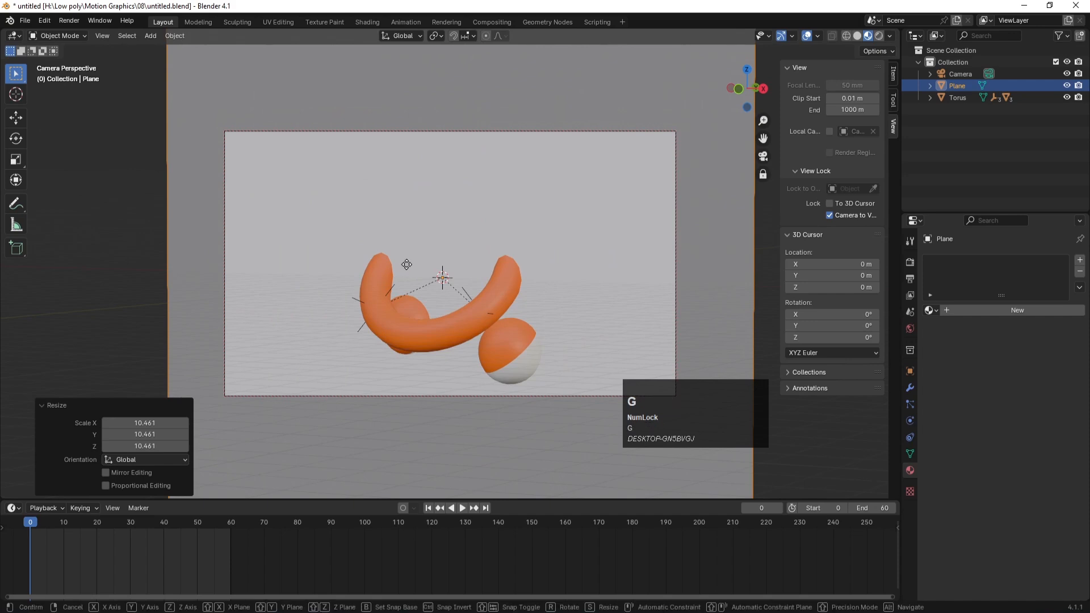
key("g")
key("y")
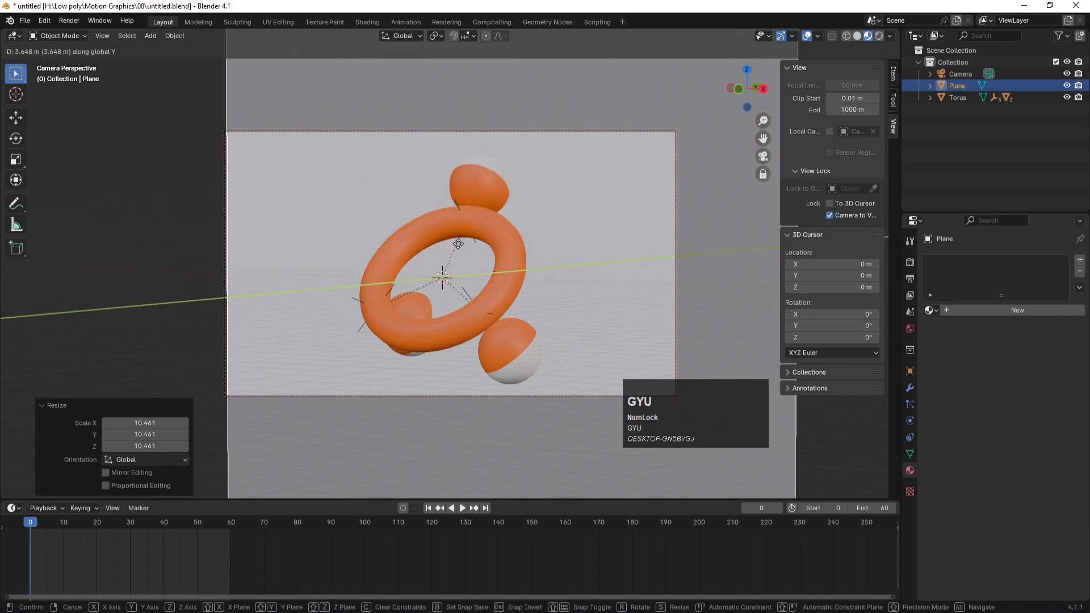
left_click(485, 234)
Widen the backdrop plane by scaling it about 3.389 along X in the top view
key("KP_7")
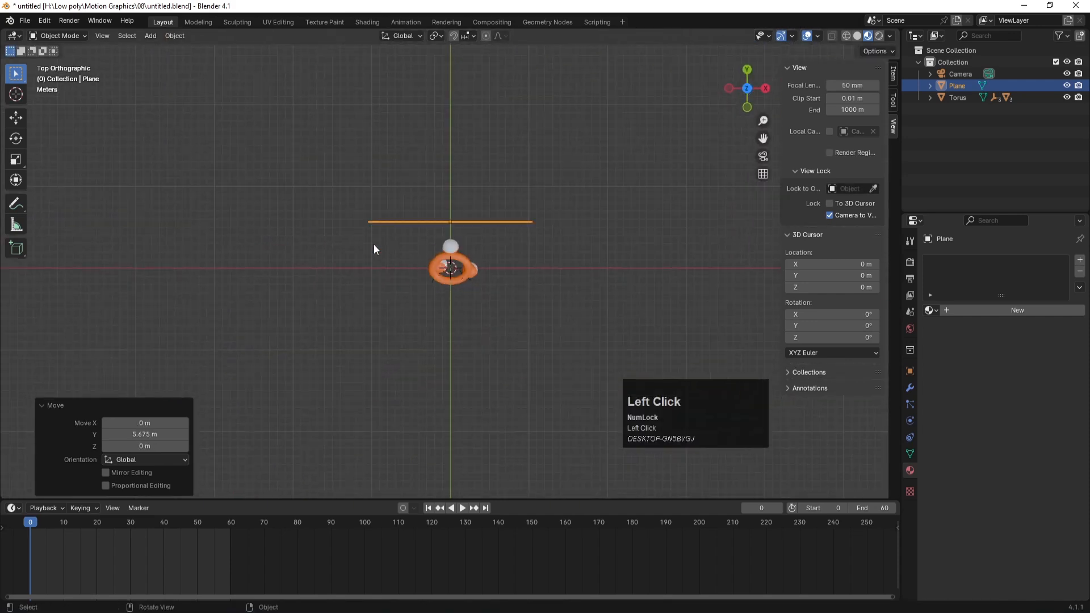
key("s")
key("x")
left_click(634, 234)
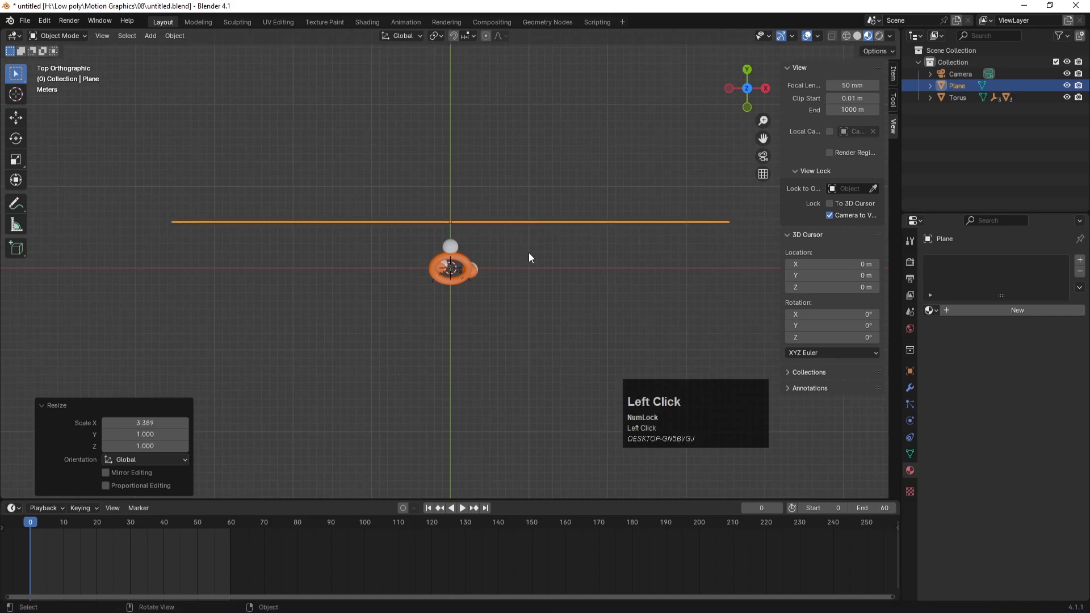
Scale the backdrop plane by about 3.614 along the global Y axis in the front view
key("KP_1")
key("s")
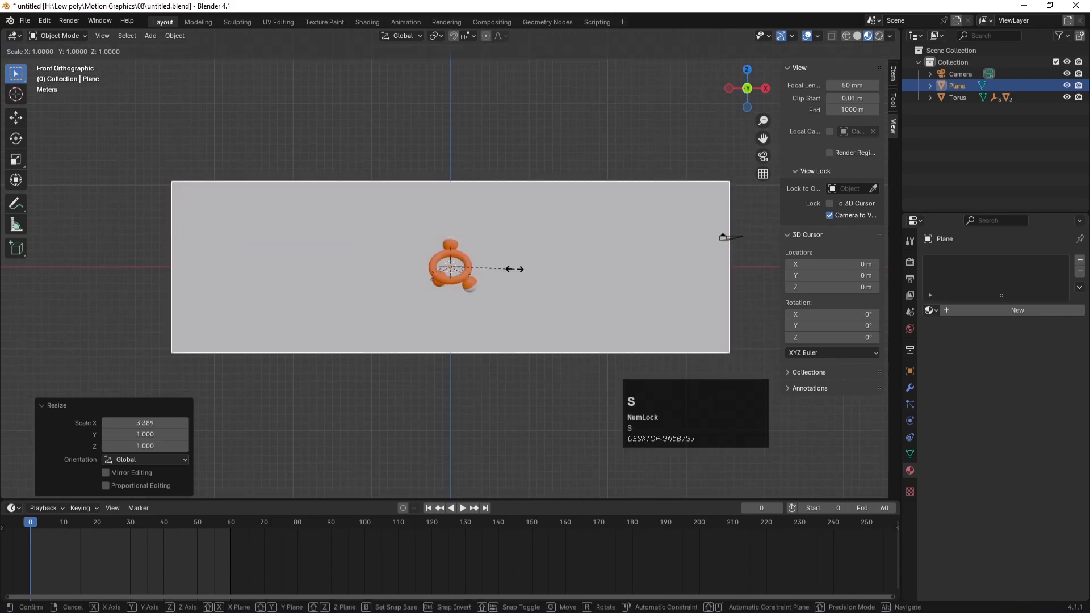
key("y")
left_click(554, 373)
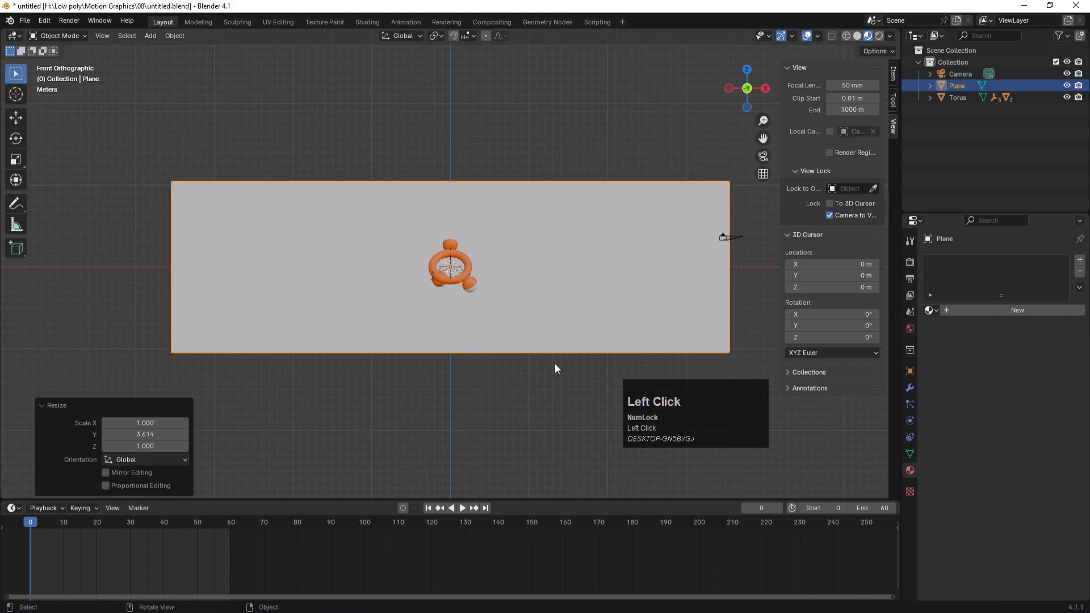
Scale the backdrop plane by about 1.712 along the global Z axis and check its coverage through the camera
key("s")
key("z")
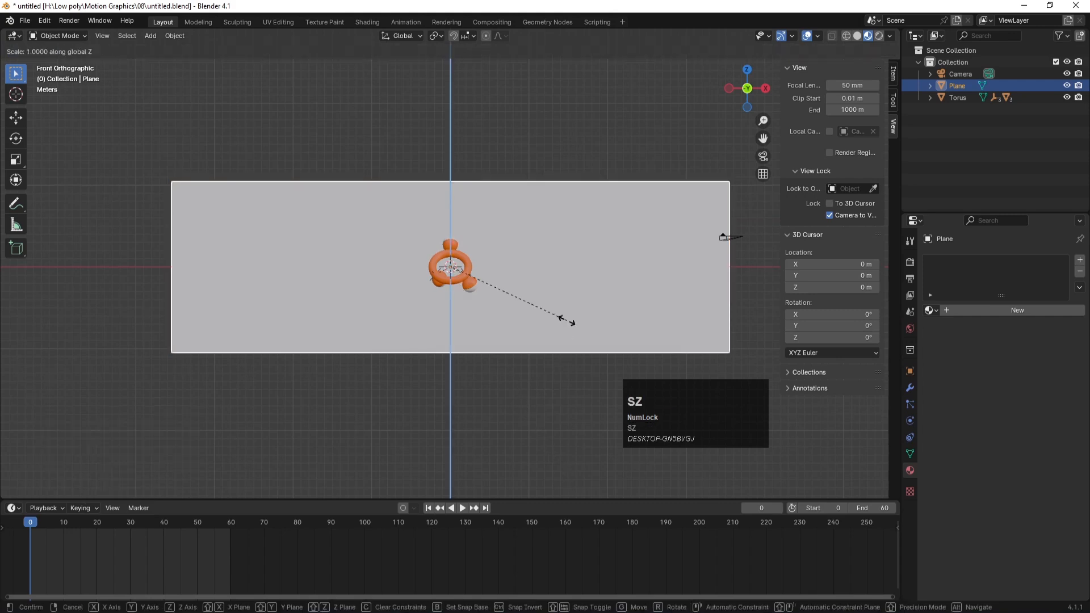
left_click(556, 470)
key("KP_0")
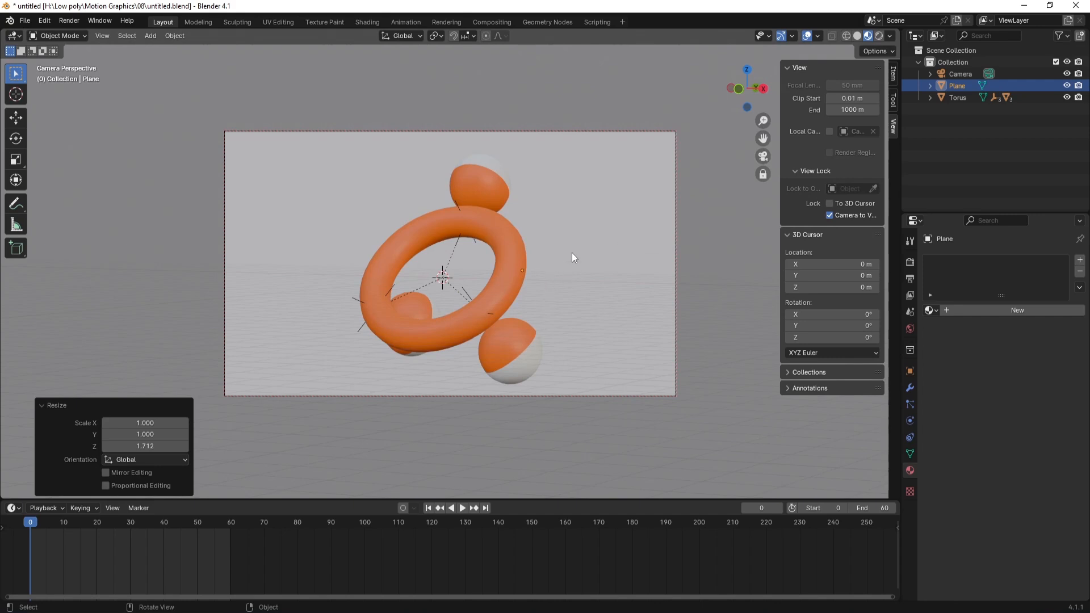
Add an area light at the origin and scale it up by about 10.367
key("KP_7")
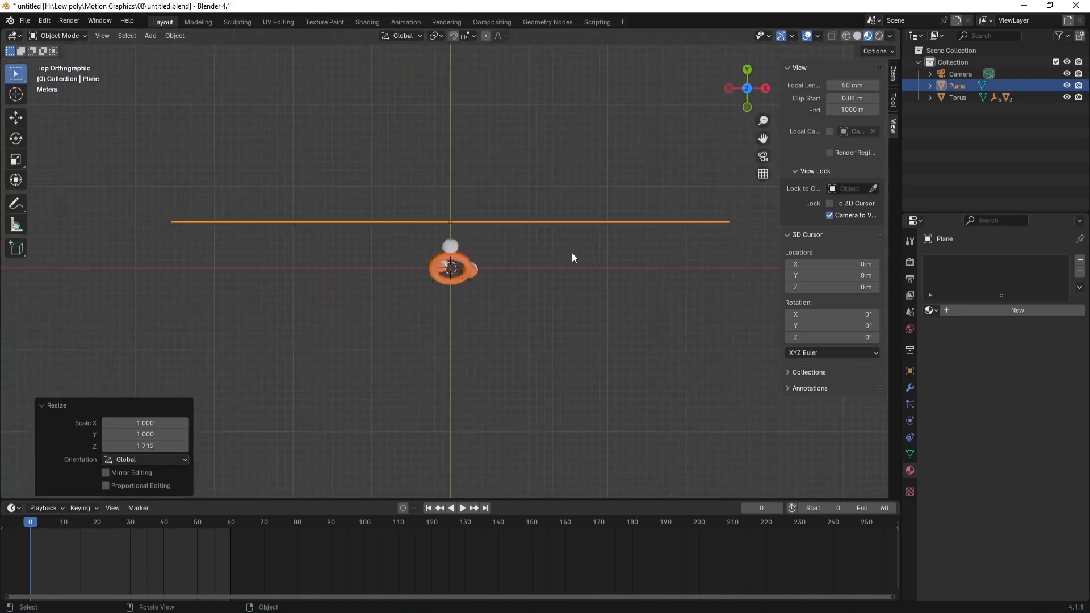
key("shift+a")
mouse_move(591, 295)
mouse_move(553, 434)
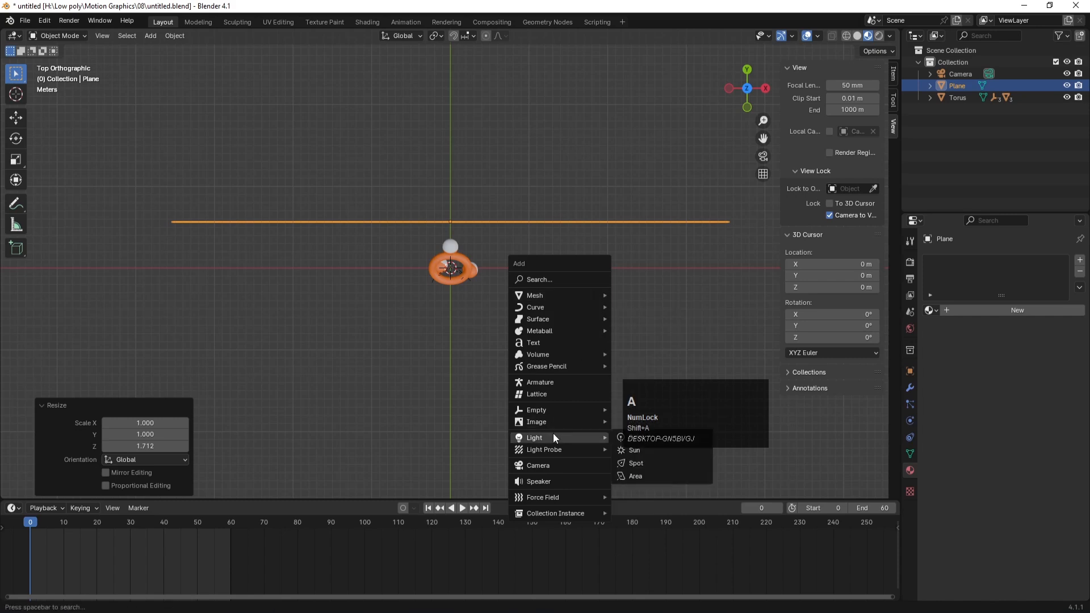
left_click(627, 475)
key("s")
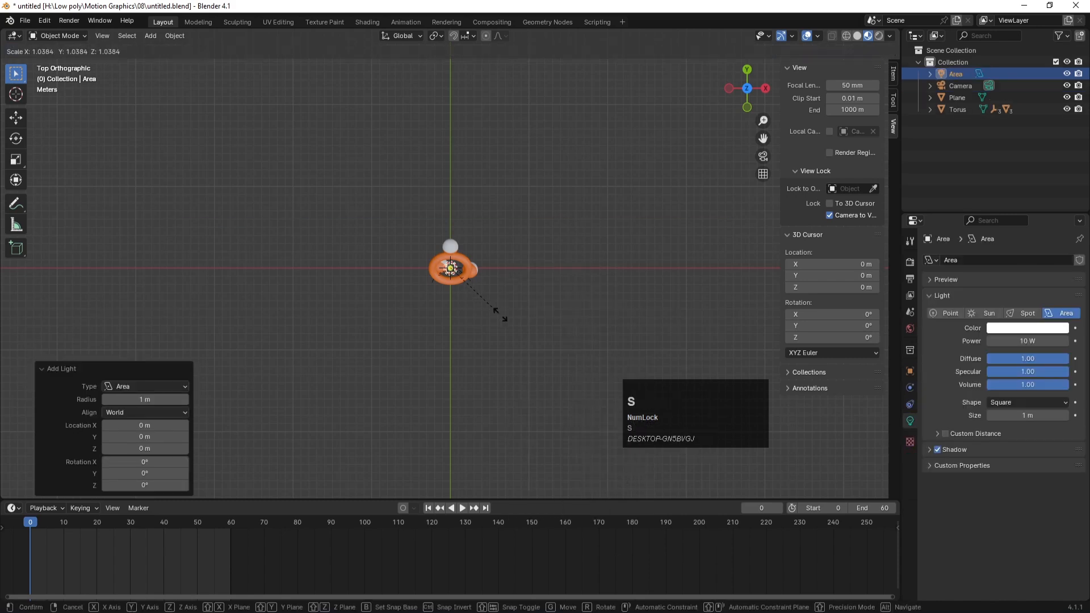
left_click(794, 390)
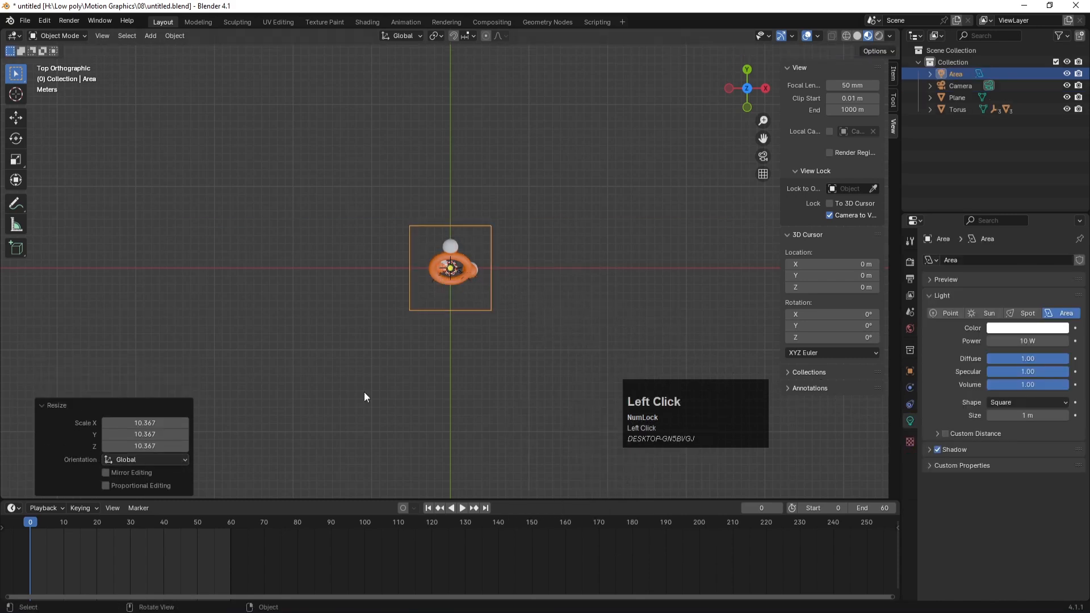
Move the area light in front of the torus on the negative X side and turn it in the top view
key("g")
left_click(446, 398)
key("r")
left_click(447, 472)
key("g")
left_click(431, 461)
middle_click_drag(431, 461, 432, 462)
Tilt the area light about 45° toward the torus in the front view and raise it about 13.497 m along Z
key("KP_1")
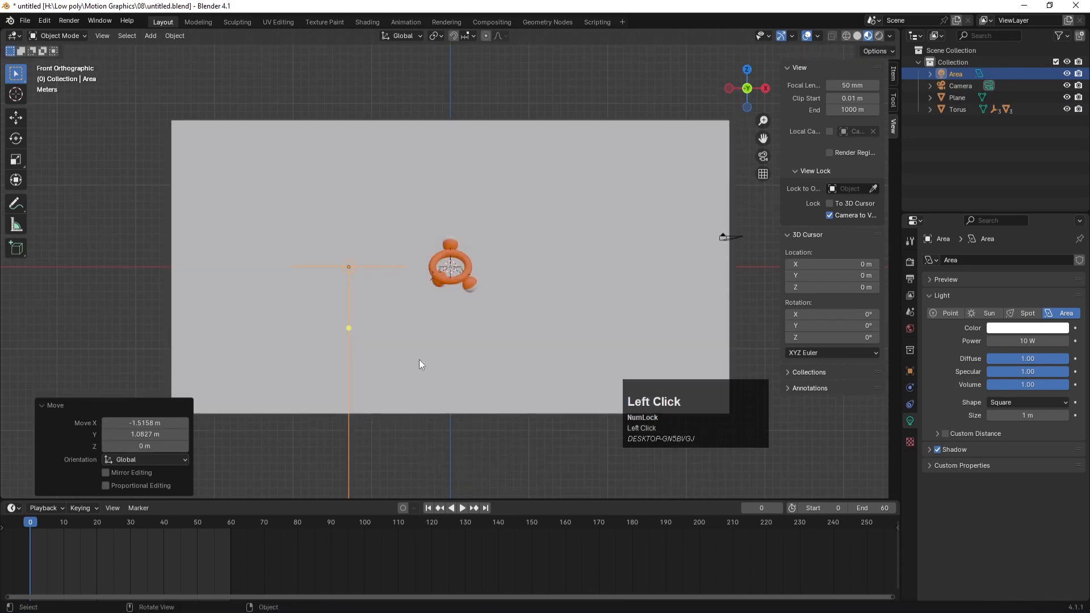
key("r")
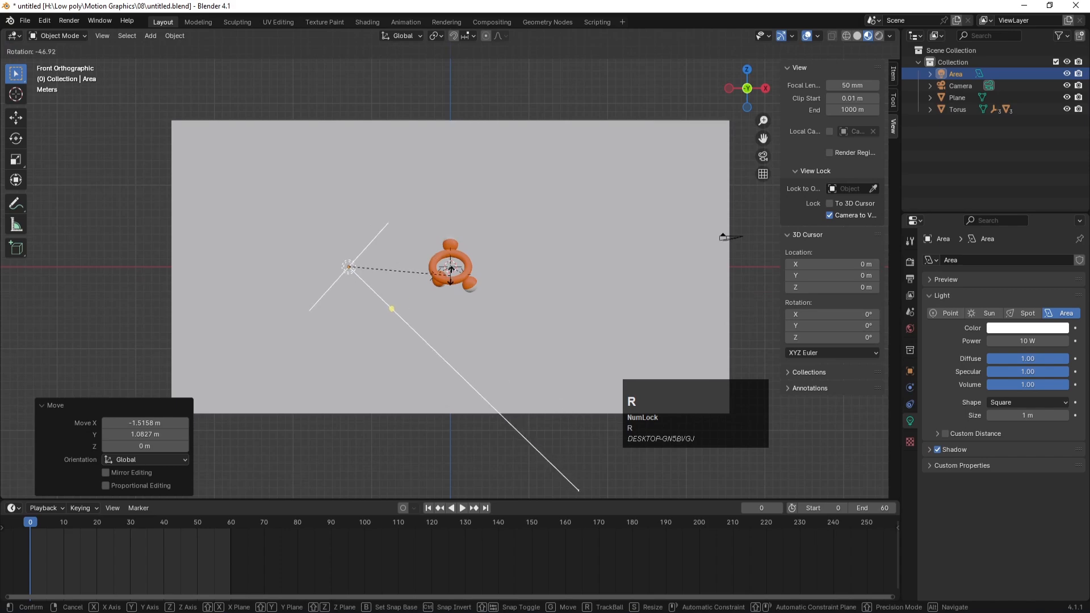
left_click(449, 261)
key("g")
key("z")
left_click(440, 165)
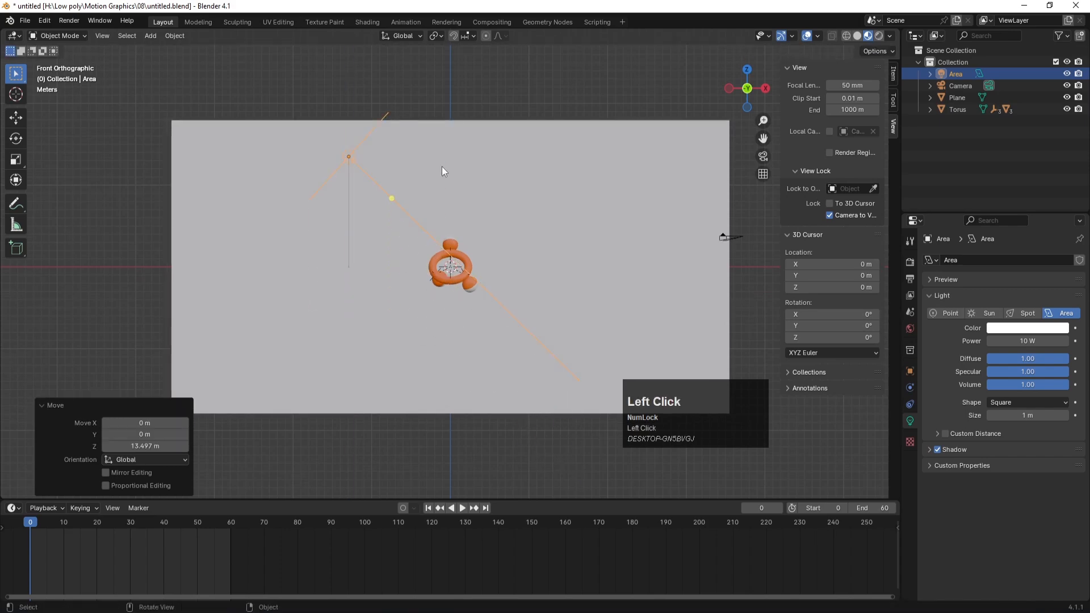
Rotate the area light about -45.7° in the top view so it aims at the torus
key("KP_7")
key("r")
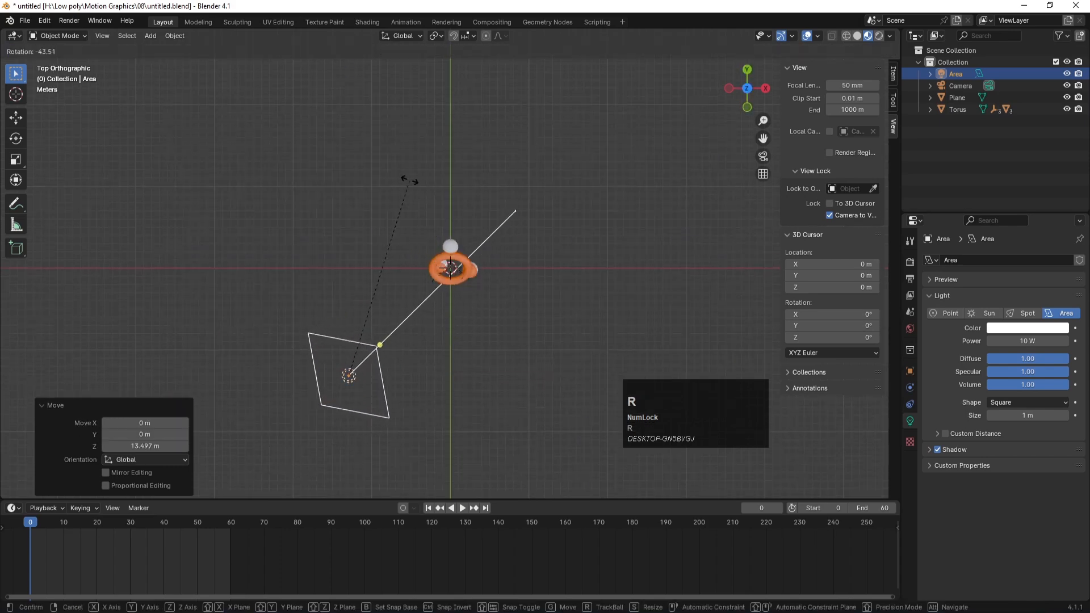
left_click(403, 174)
Show the camera view in rendered shading and raise the area light's power to 5000 W
key("KP_0")
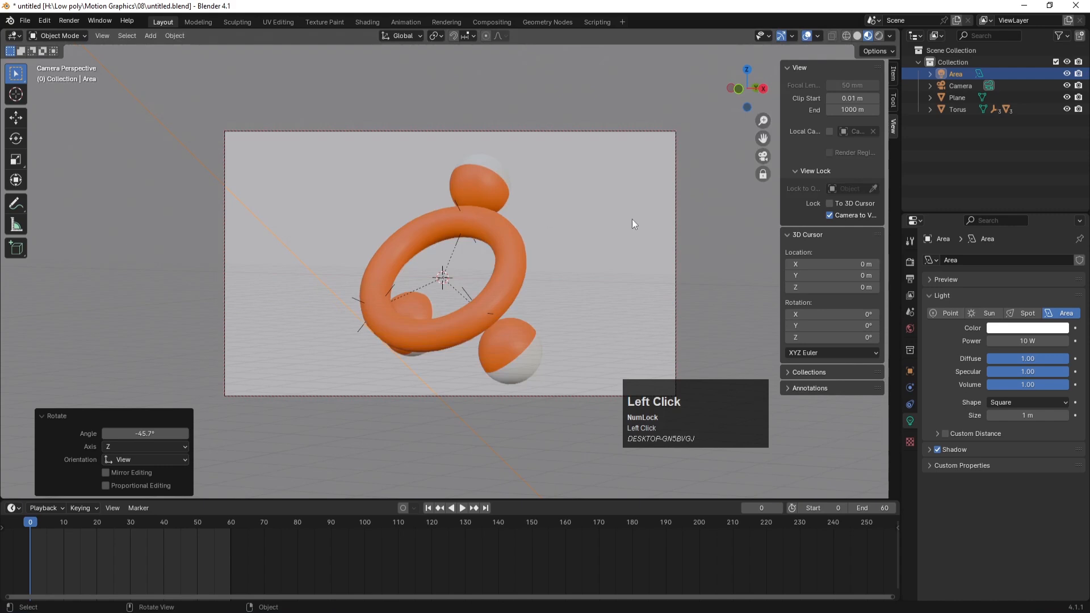
key("z")
left_click(666, 141)
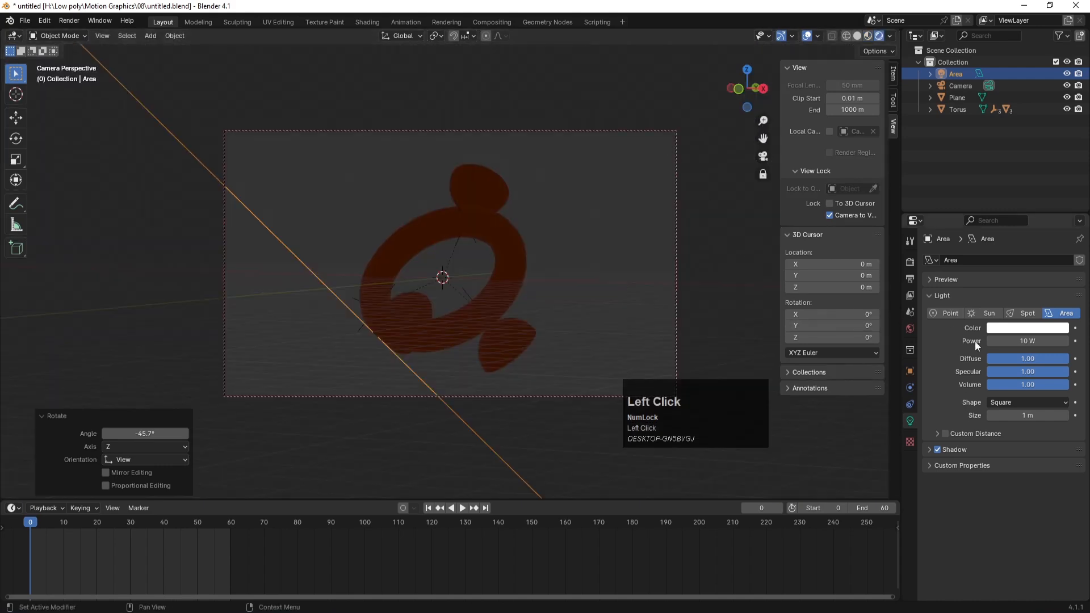
left_click(1008, 339)
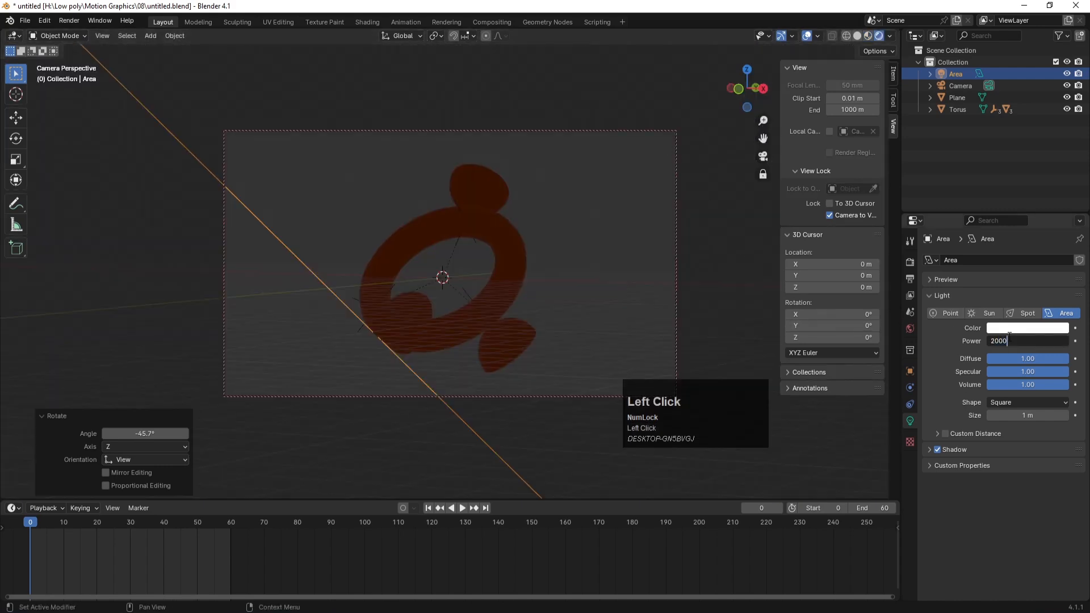
key("Return")
left_click(1008, 340)
type("3000")
key("Return")
left_click(1008, 339)
type("5")
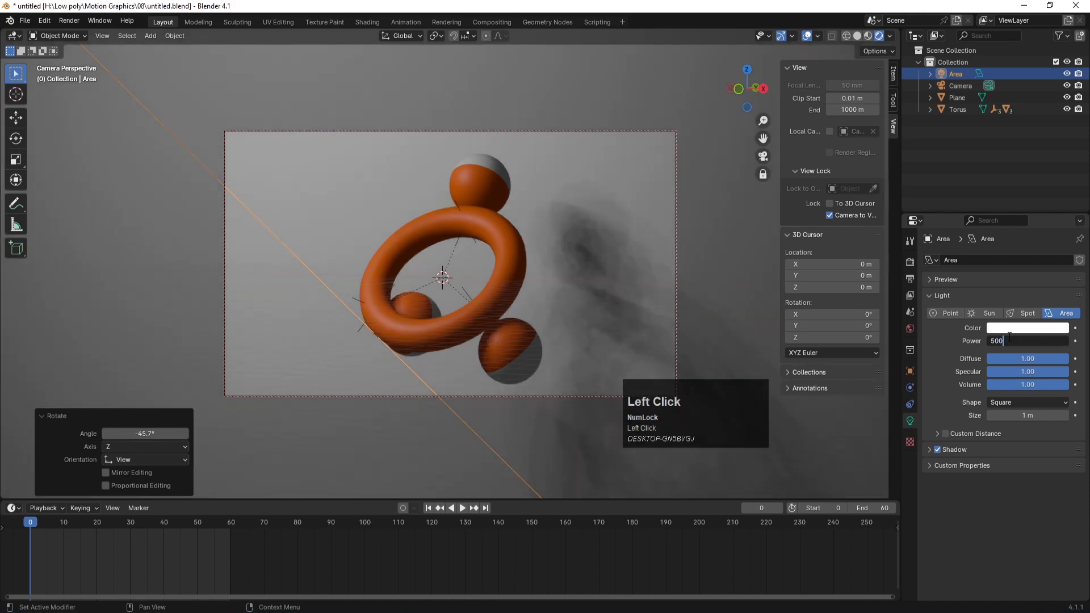
key("Return")
Set the render engine to Cycles and enable viewport denoising
left_click(909, 261)
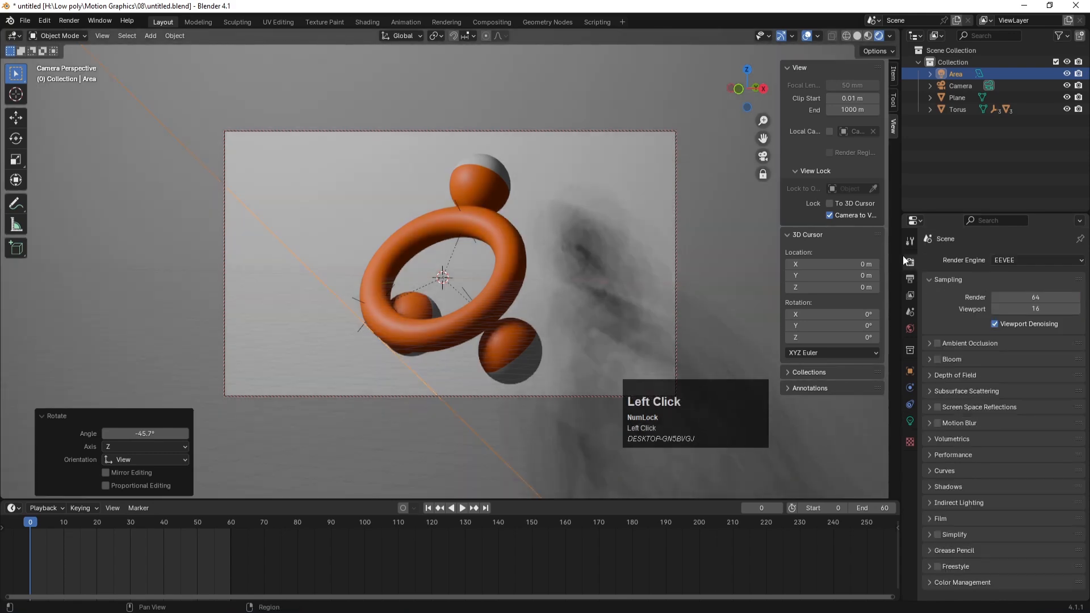
left_click(1028, 260)
left_click(1002, 300)
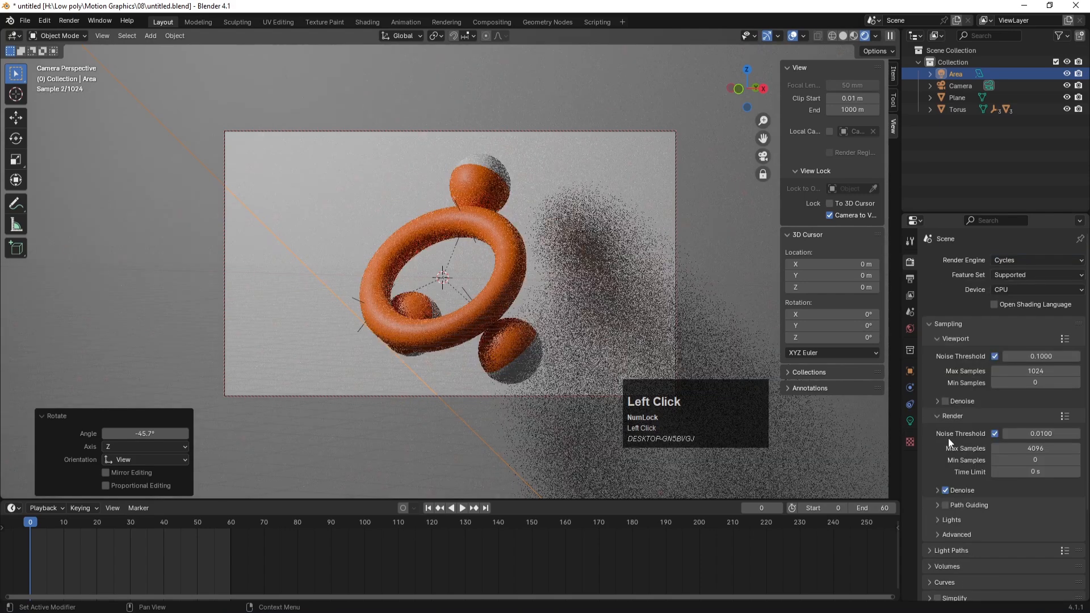
left_click(946, 400)
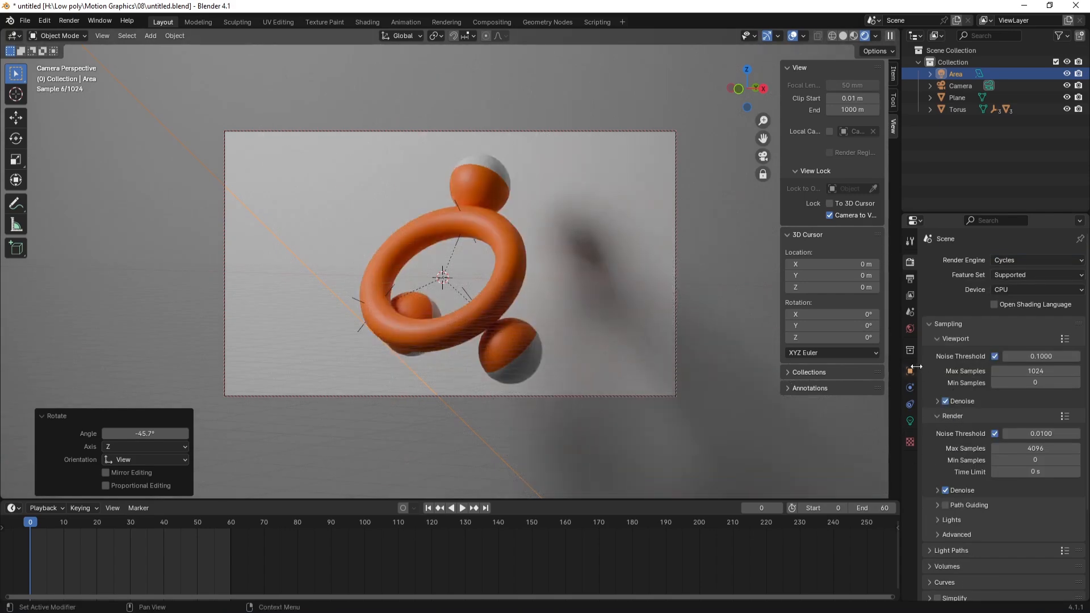
Return the render engine to EEVEE and duplicate the area light about 27.356 m along X and -2.671 m along Y
left_click(999, 261)
left_click(1006, 274)
key("KP_7")
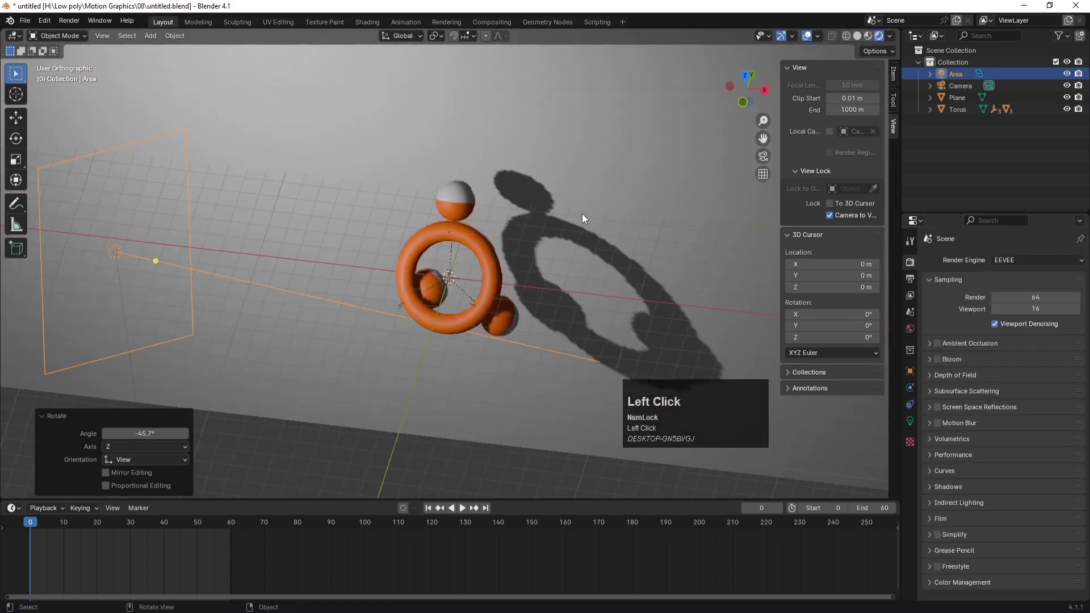
key("shift+d")
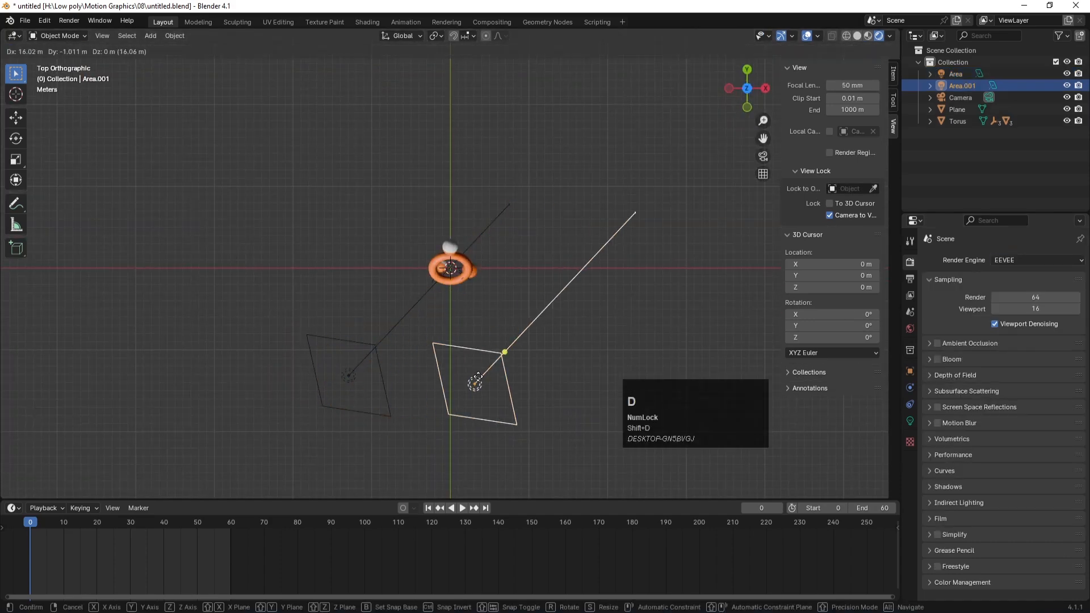
left_click(560, 396)
Rotate the duplicated area light about -87.7° in the top view toward the torus and set the render engine to Cycles
key("r")
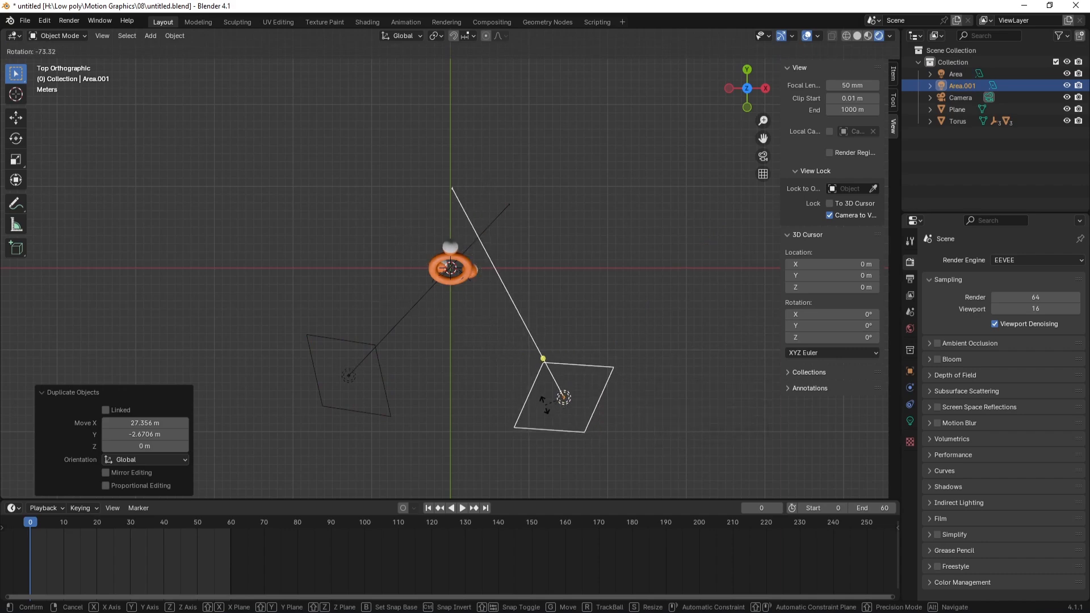
left_click(469, 290)
key("KP_0")
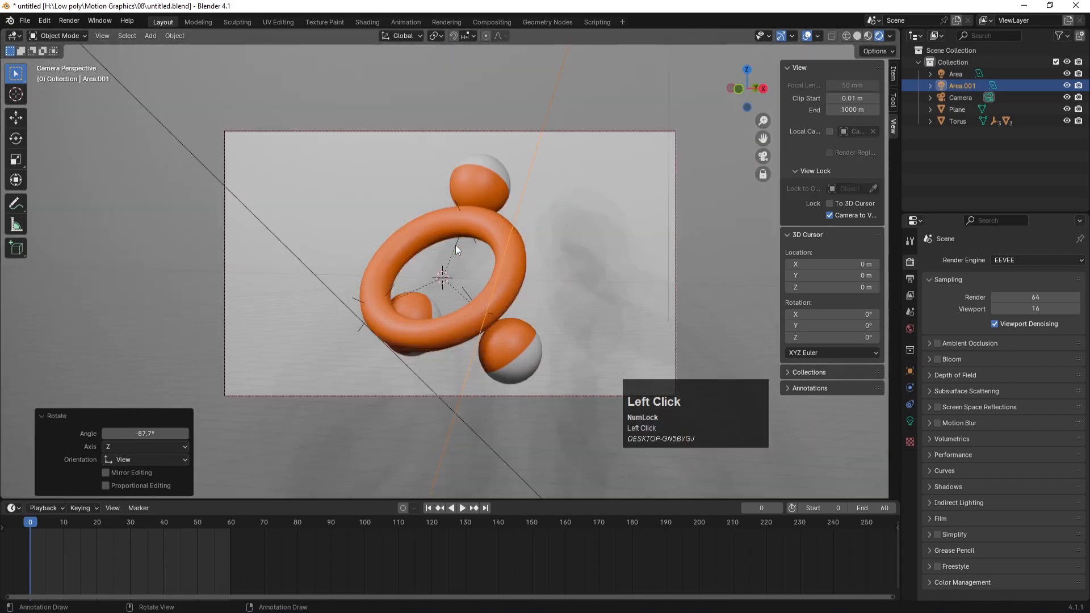
left_click(1013, 260)
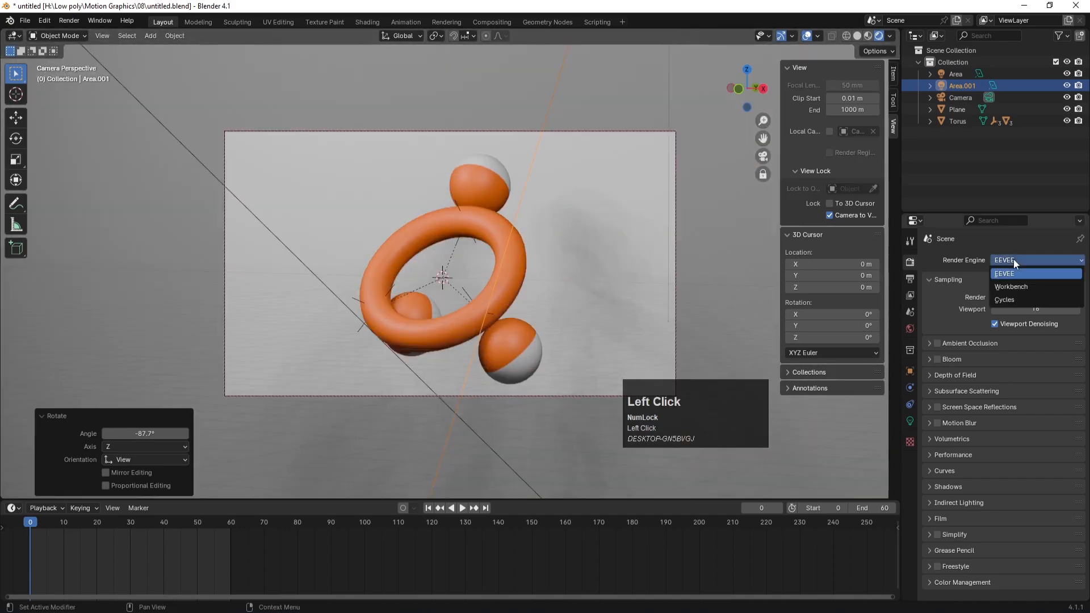
left_click(1004, 299)
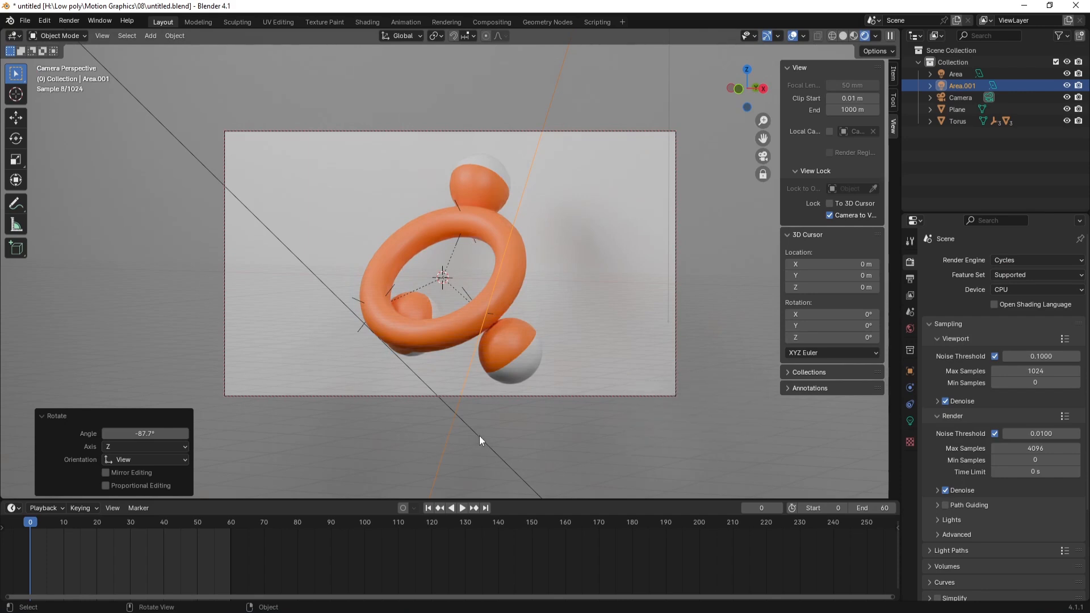
Set the power of the original area light to 9000 W
left_click(955, 75)
left_click(911, 420)
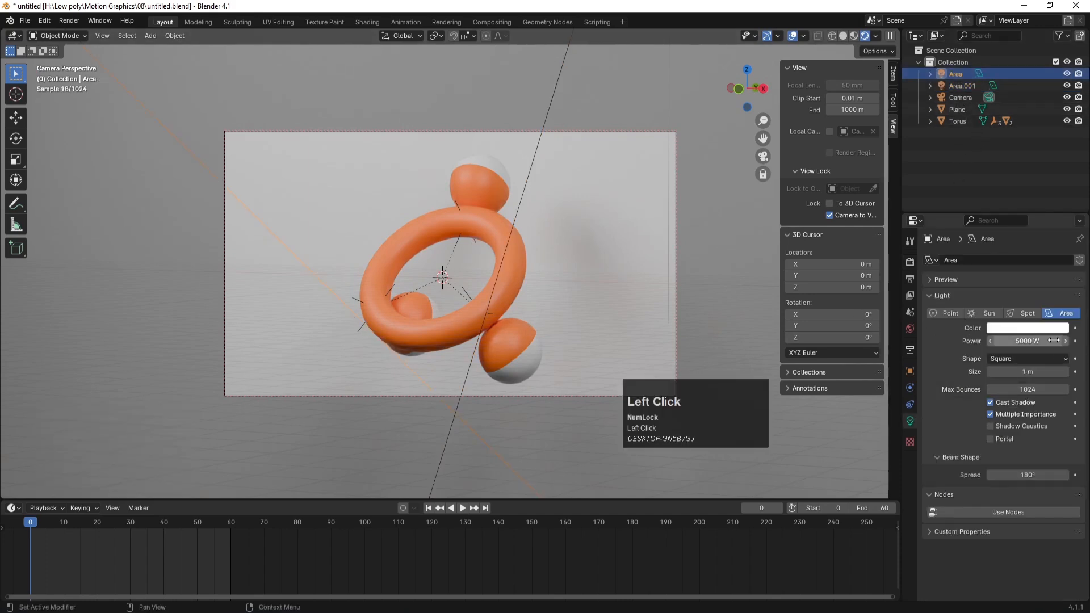
double_click(1046, 341)
key("Return")
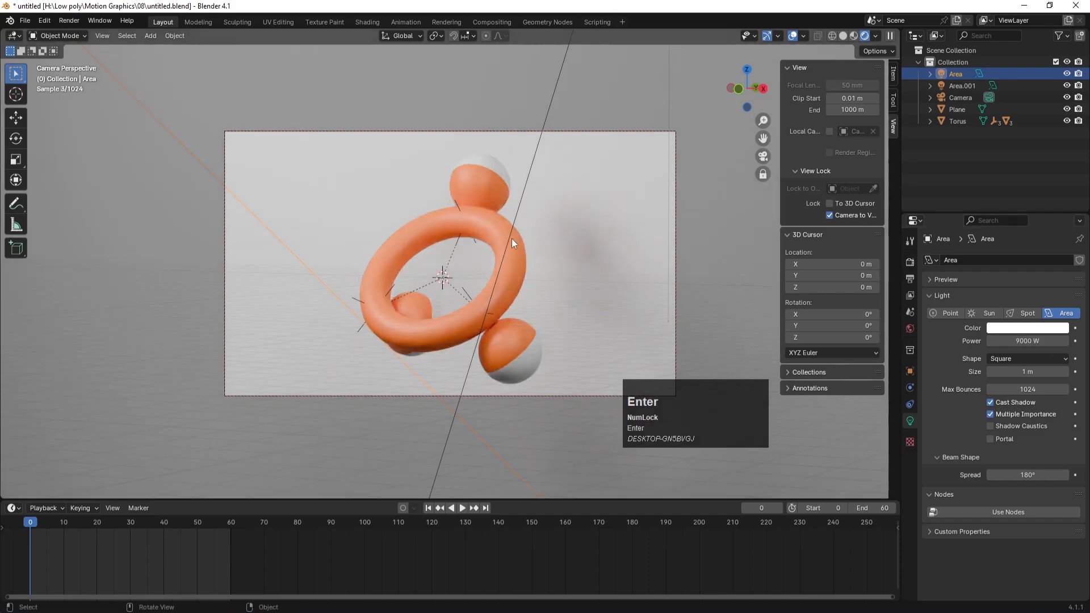
Play the animation to check the lighting and return to the first frame
left_click(462, 508)
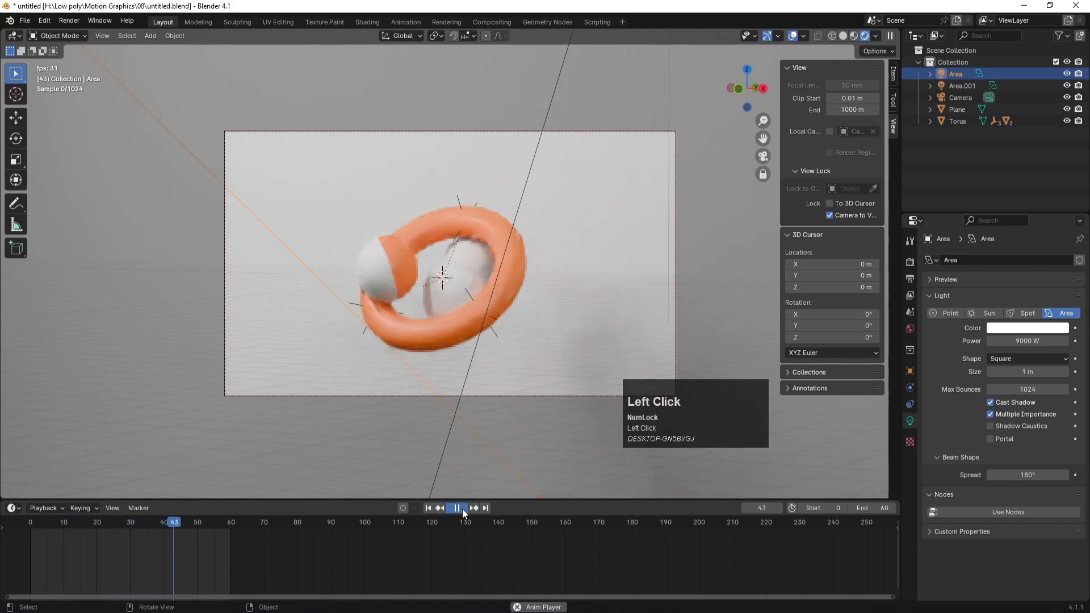
left_click(457, 508)
left_click(428, 508)
Set the Metallic value of the torus's orange material to 2
left_click(415, 340)
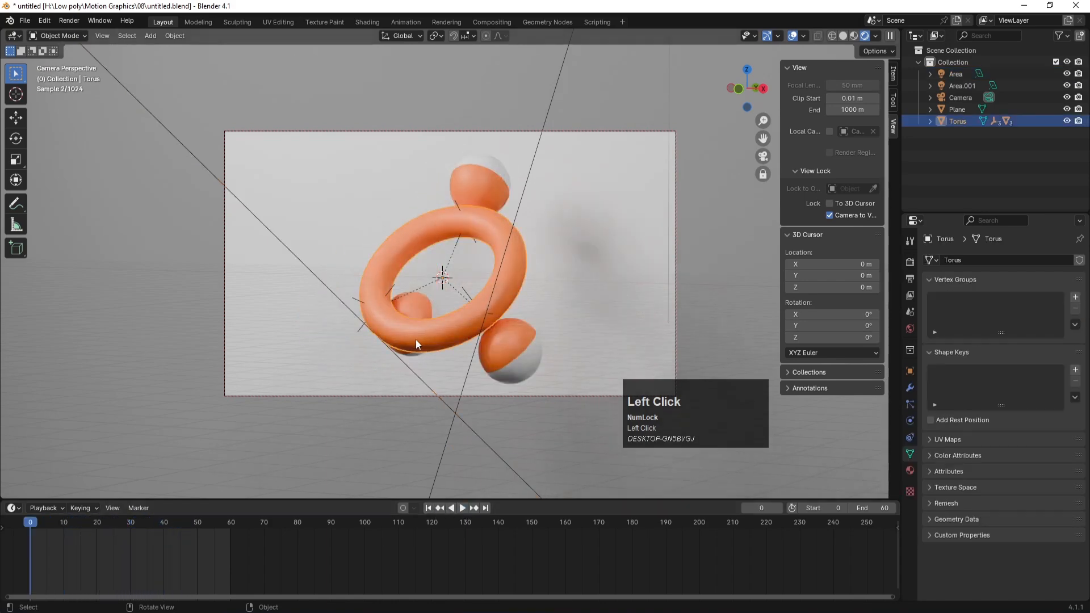
left_click(910, 471)
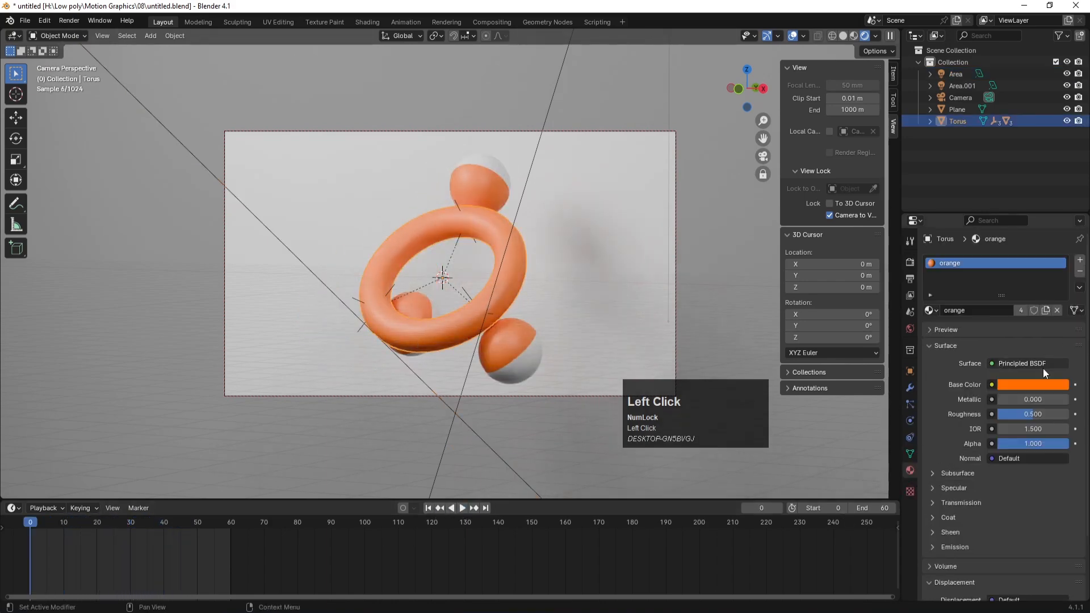
left_click(1021, 400)
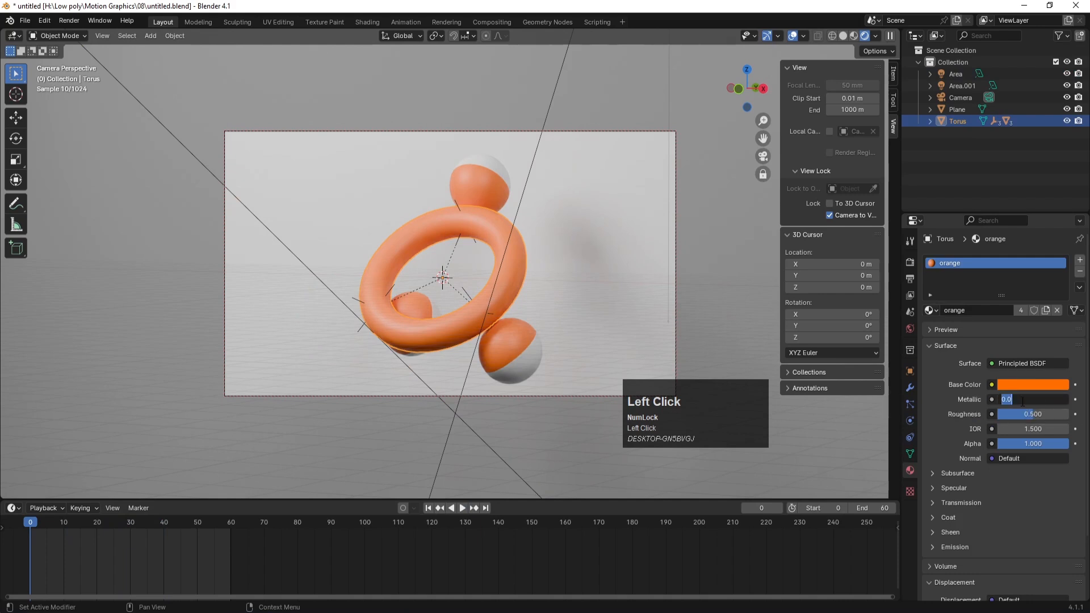
type("2")
key("Return")
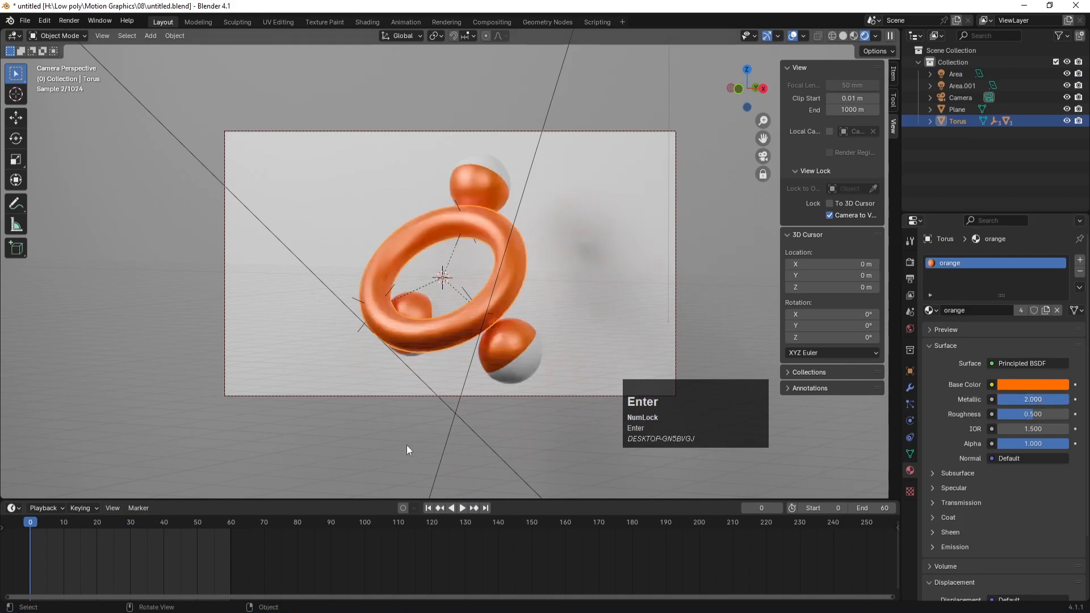
Play back the animation to review the metallic orange material on the torus and spheres
left_click(462, 508)
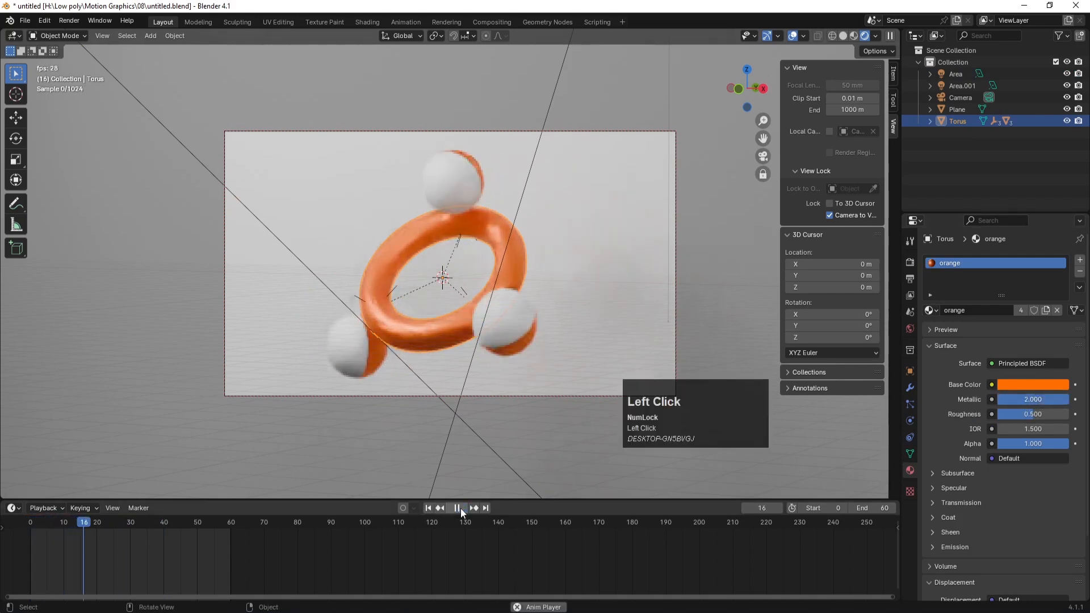
left_click(461, 508)
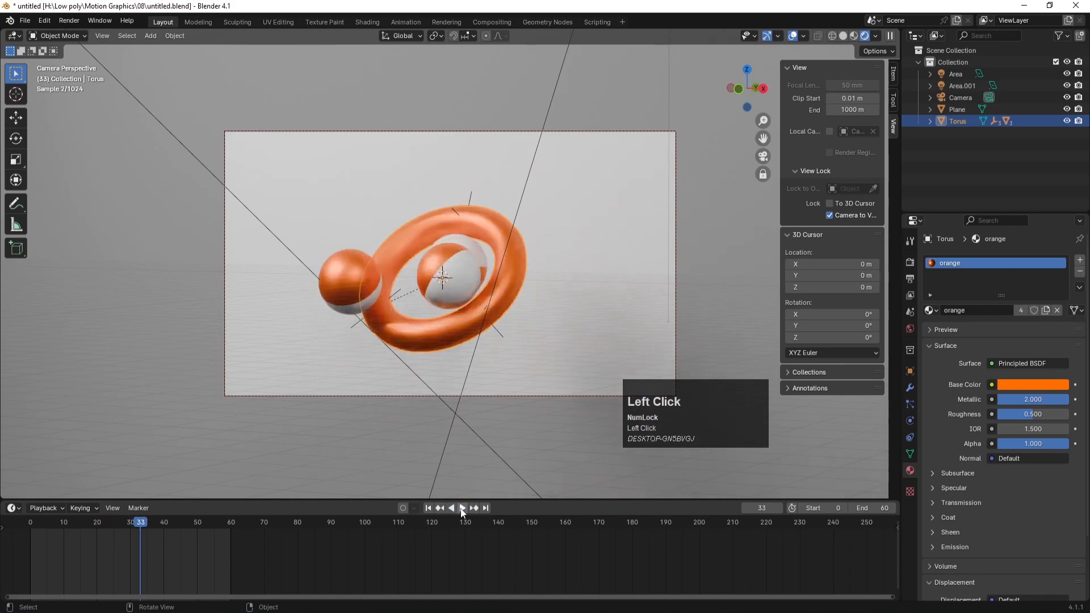
left_click(462, 508)
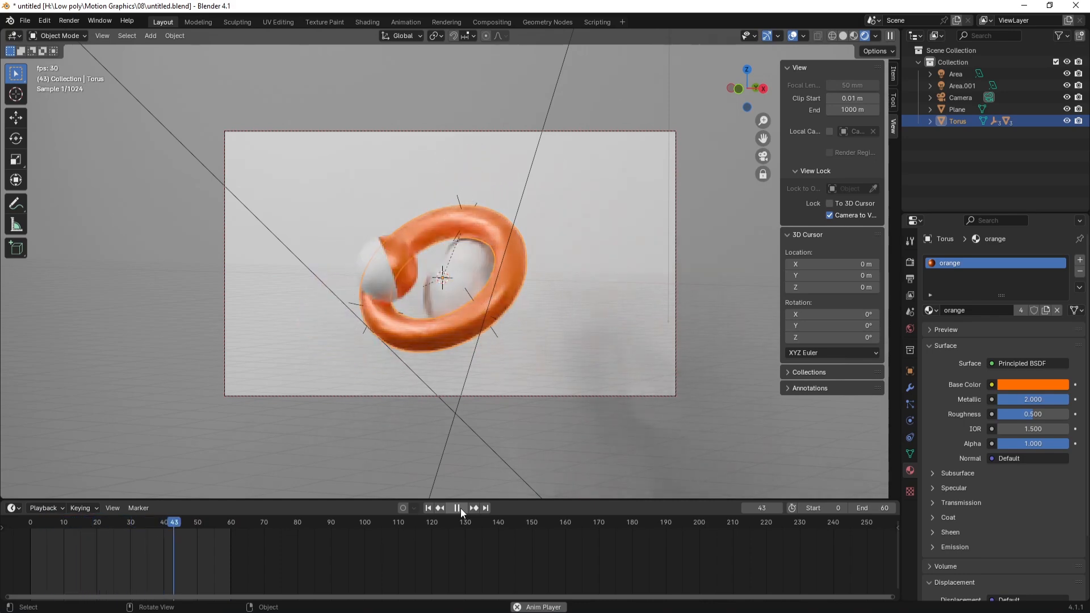
left_click(459, 508)
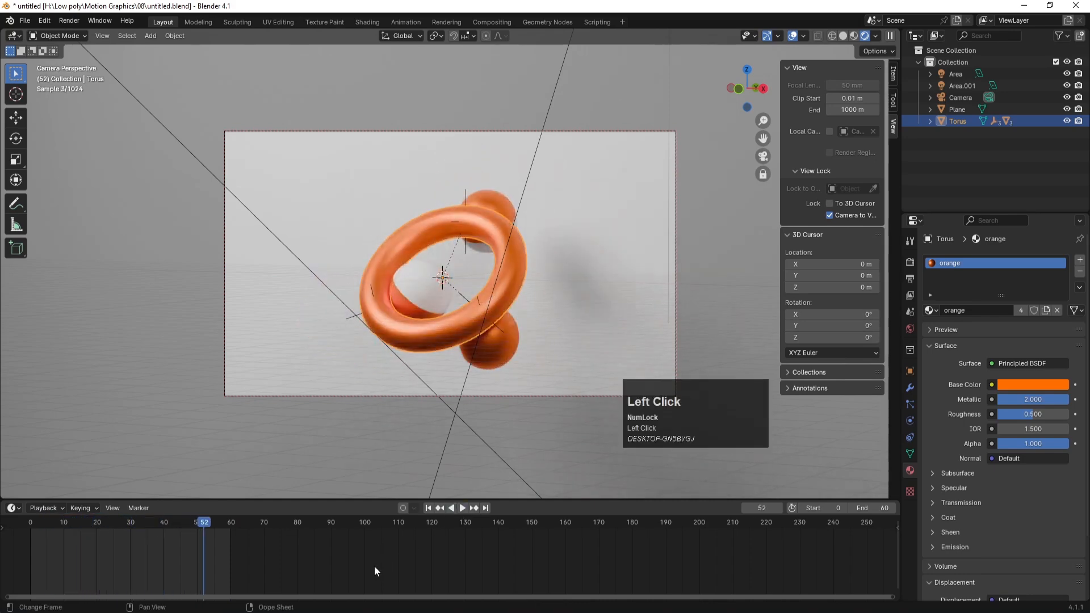